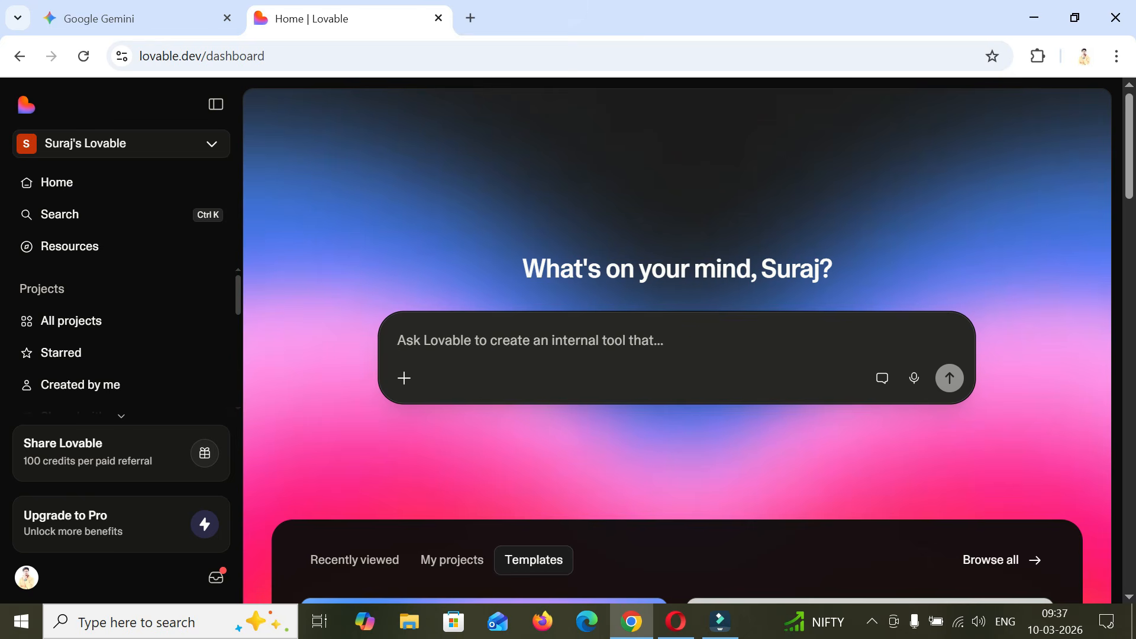
- Switch to Opera and review the developer portfolio website from the hero section down to the footer
left_click(676, 622)
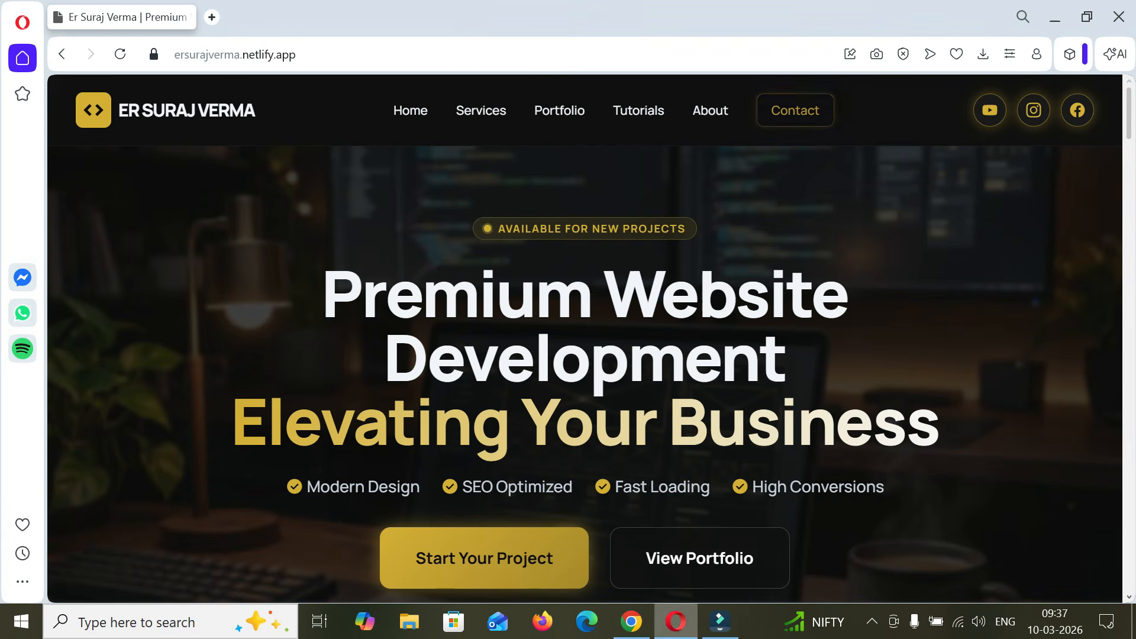
scroll(585, 337, "down", 2)
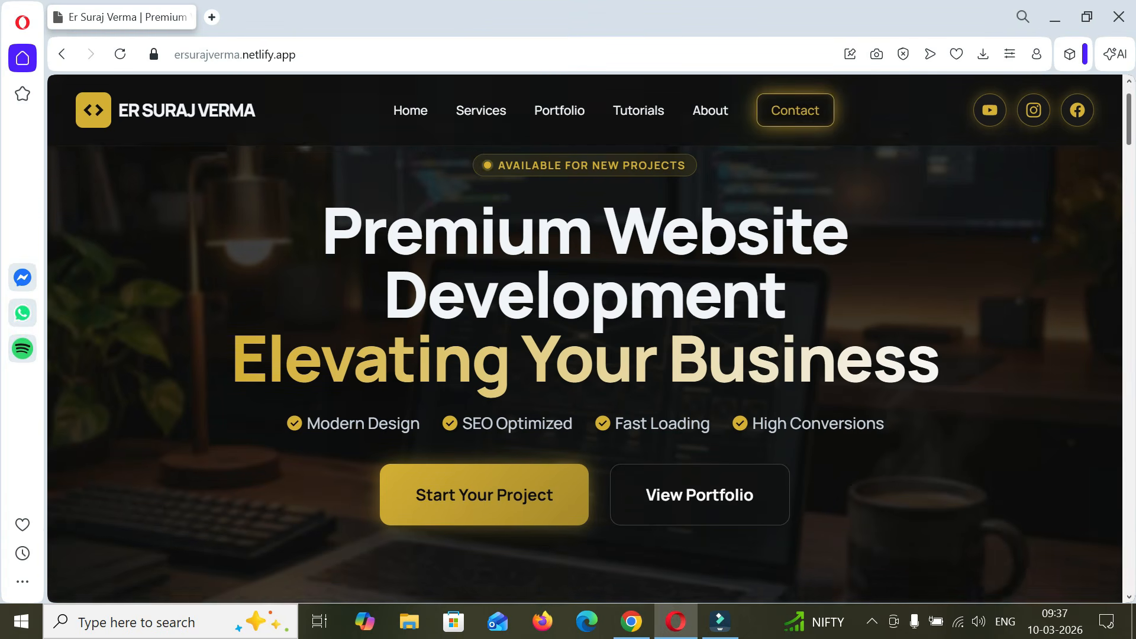
scroll(585, 337, "down", 7)
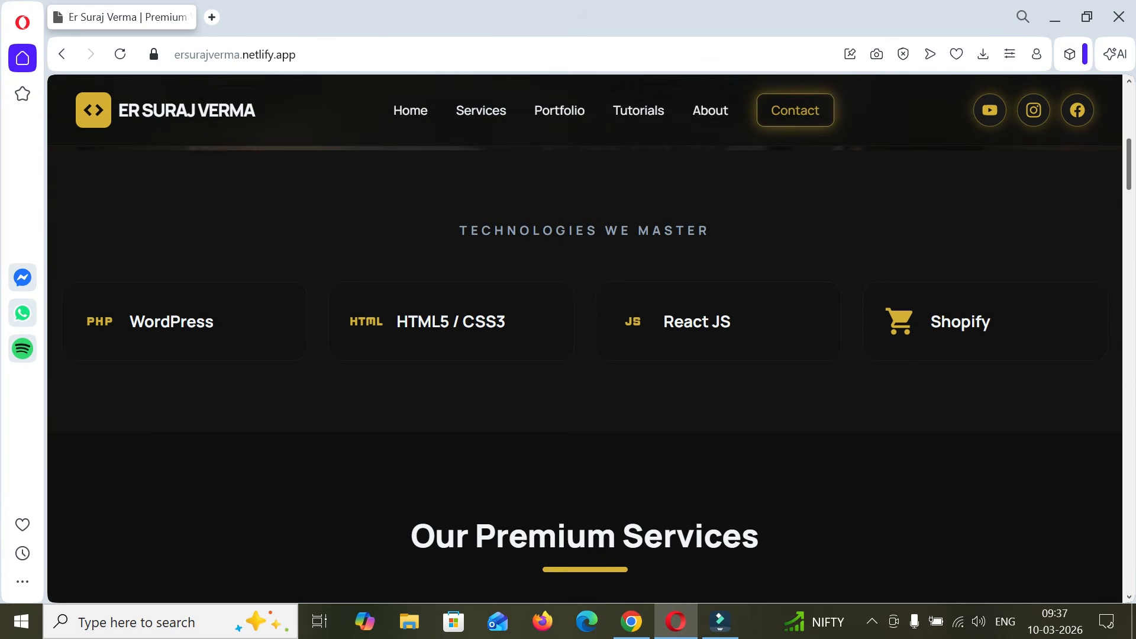
scroll(584, 337, "down", 7)
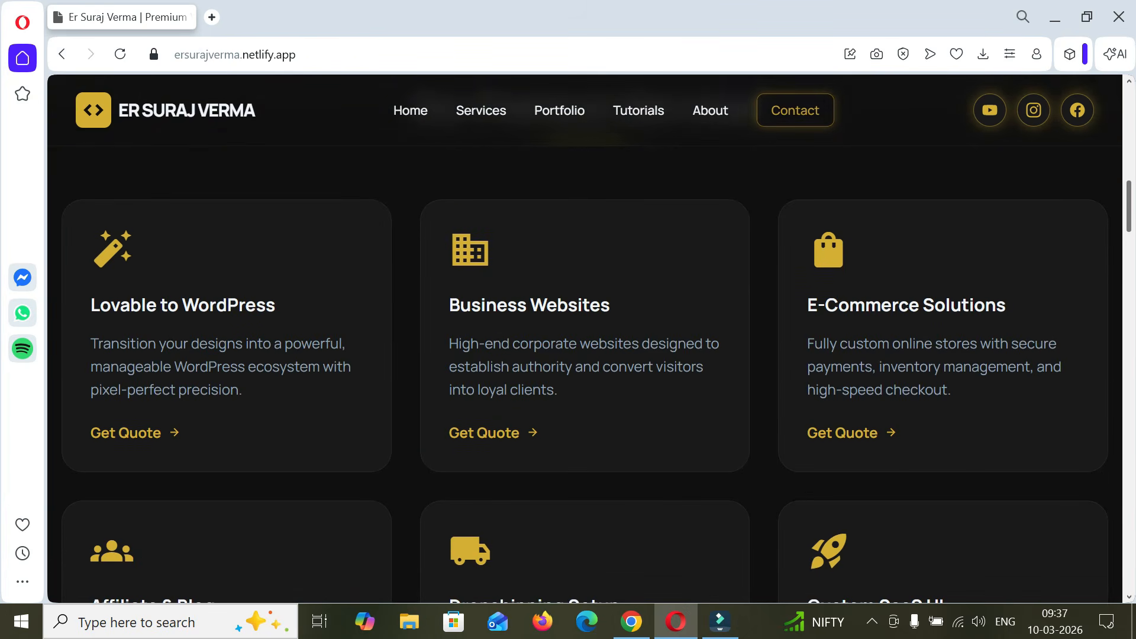
scroll(584, 337, "down", 6)
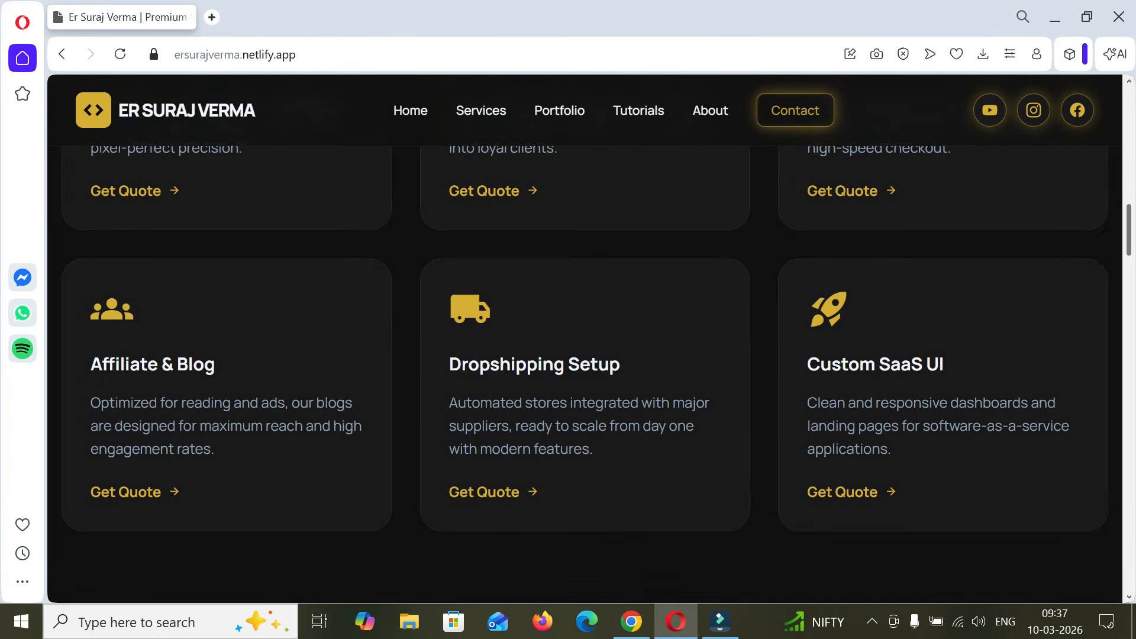
scroll(585, 337, "down", 9)
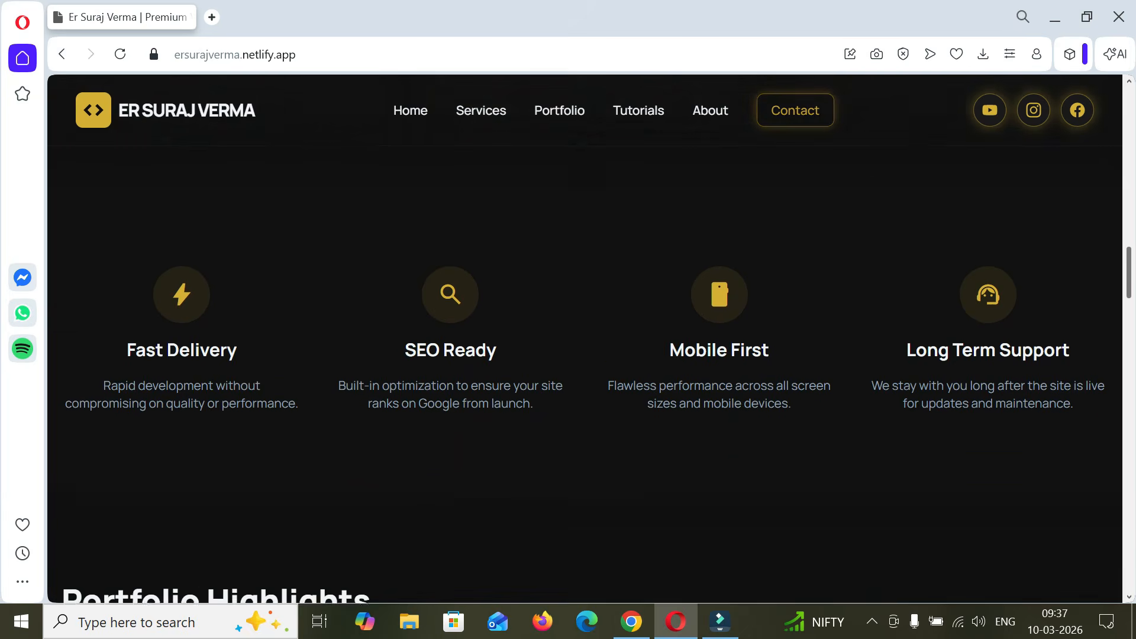
scroll(585, 337, "down", 9)
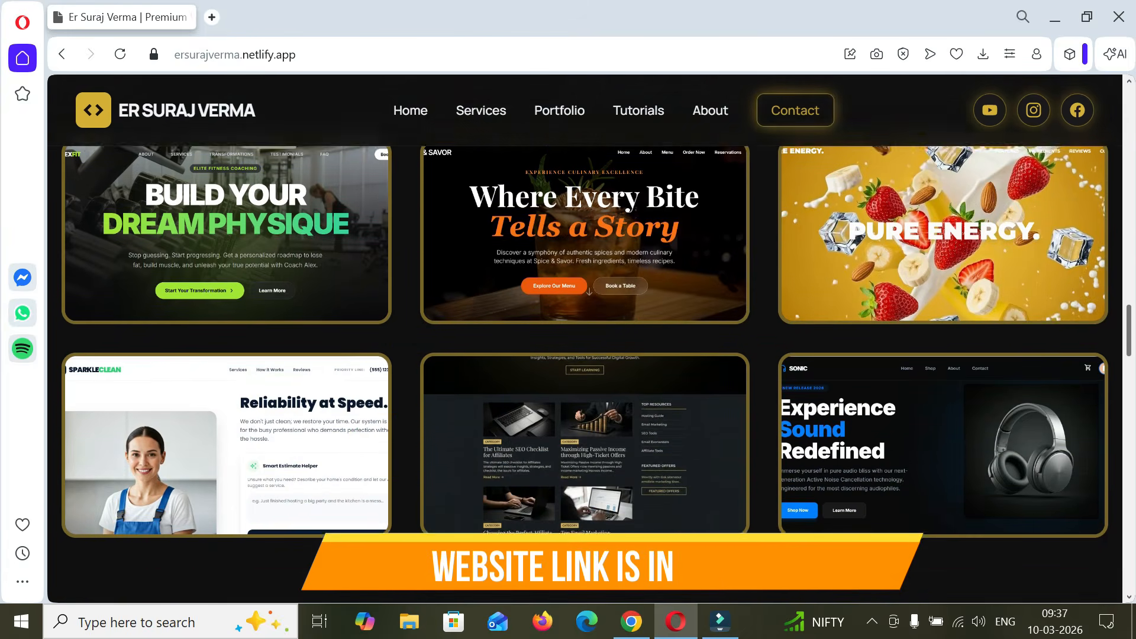
scroll(585, 337, "down", 10)
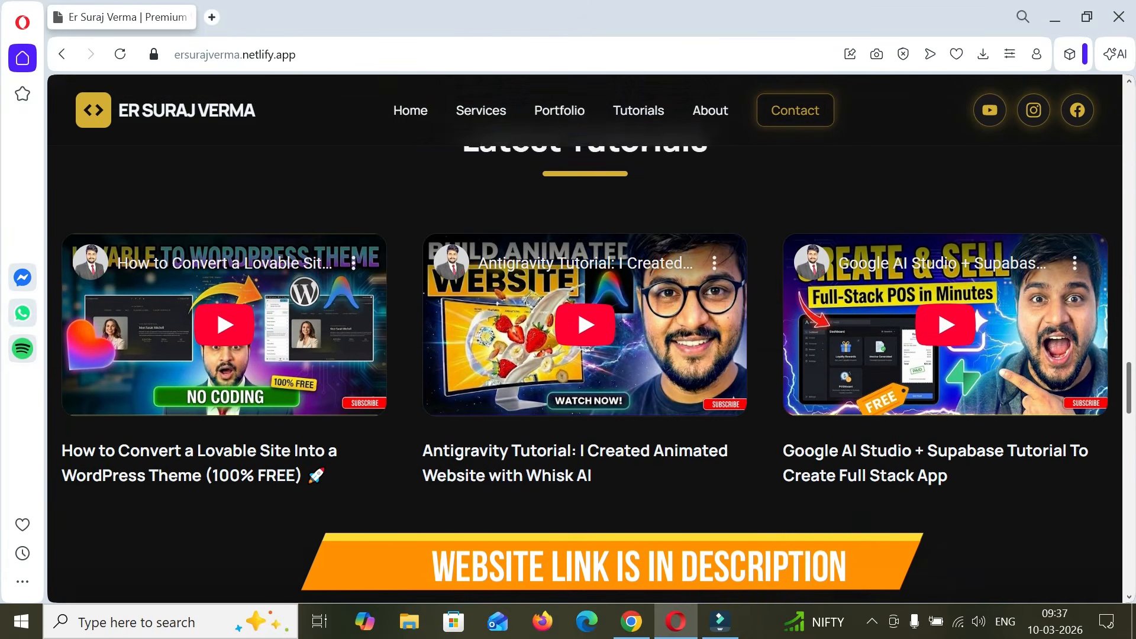
scroll(585, 337, "down", 10)
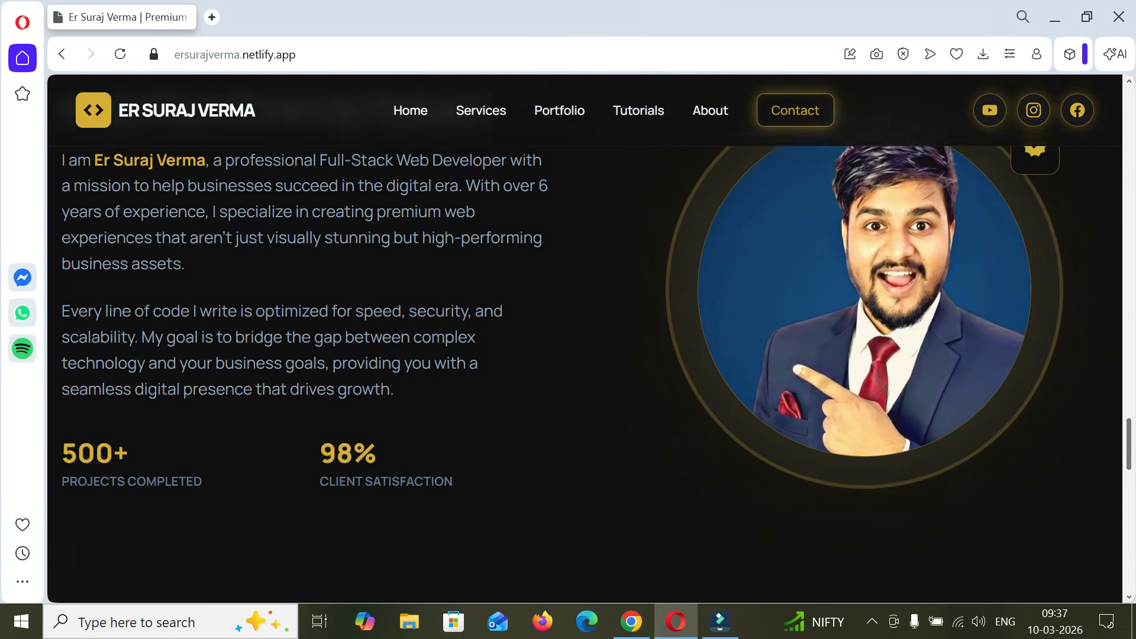
scroll(585, 338, "down", 9)
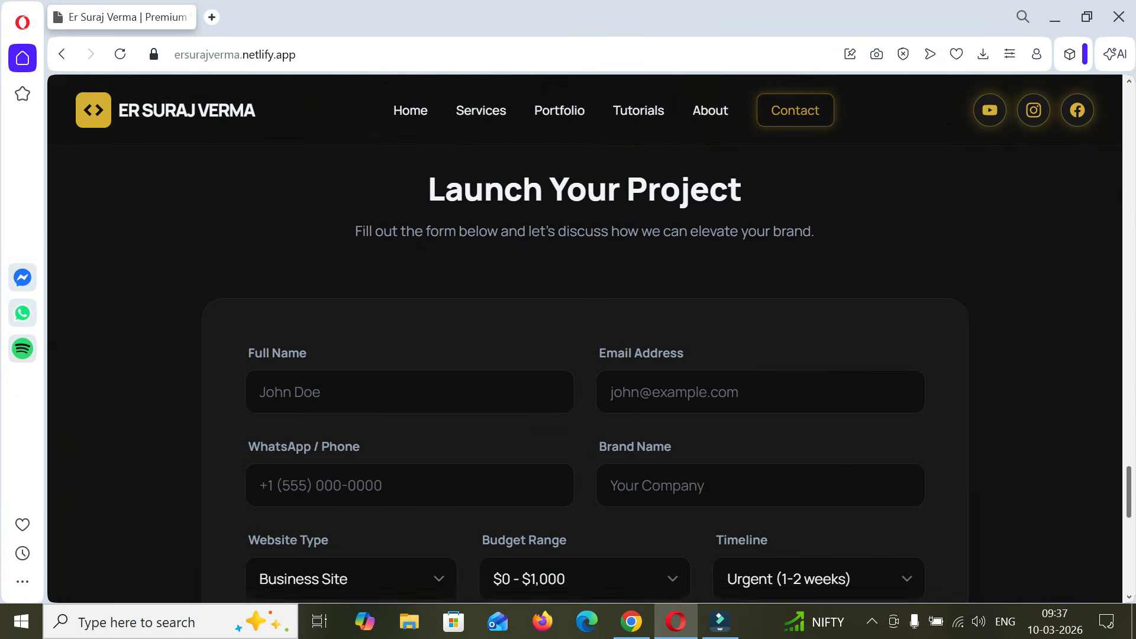
scroll(585, 337, "down", 9)
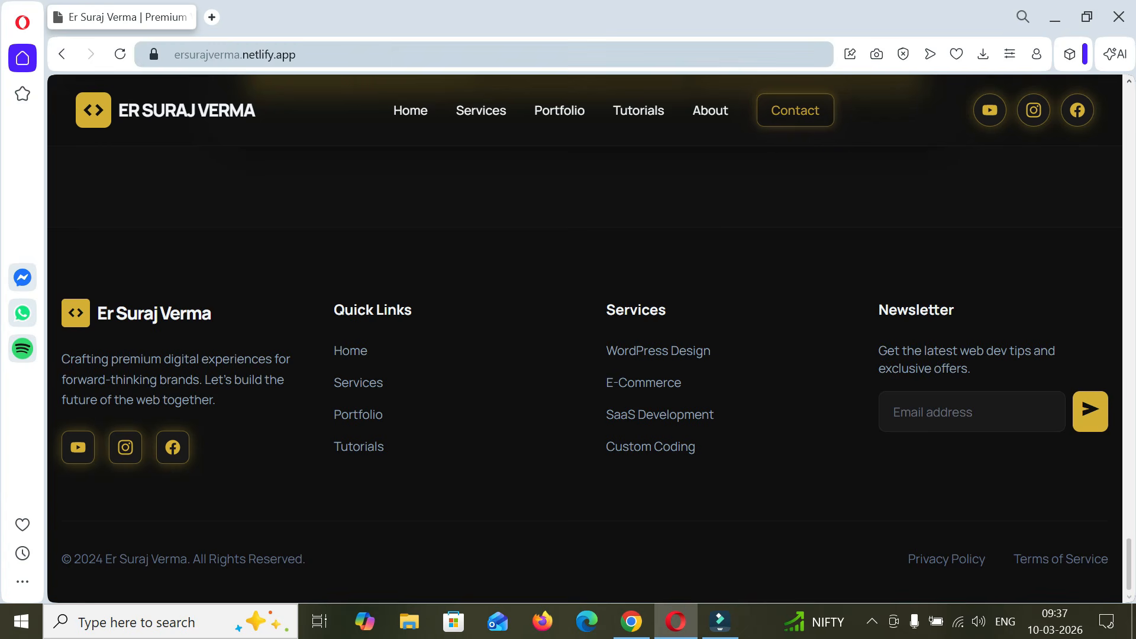
- Copy the full URL of the portfolio website
left_click(378, 54)
key("ctrl+a")
right_click(289, 54)
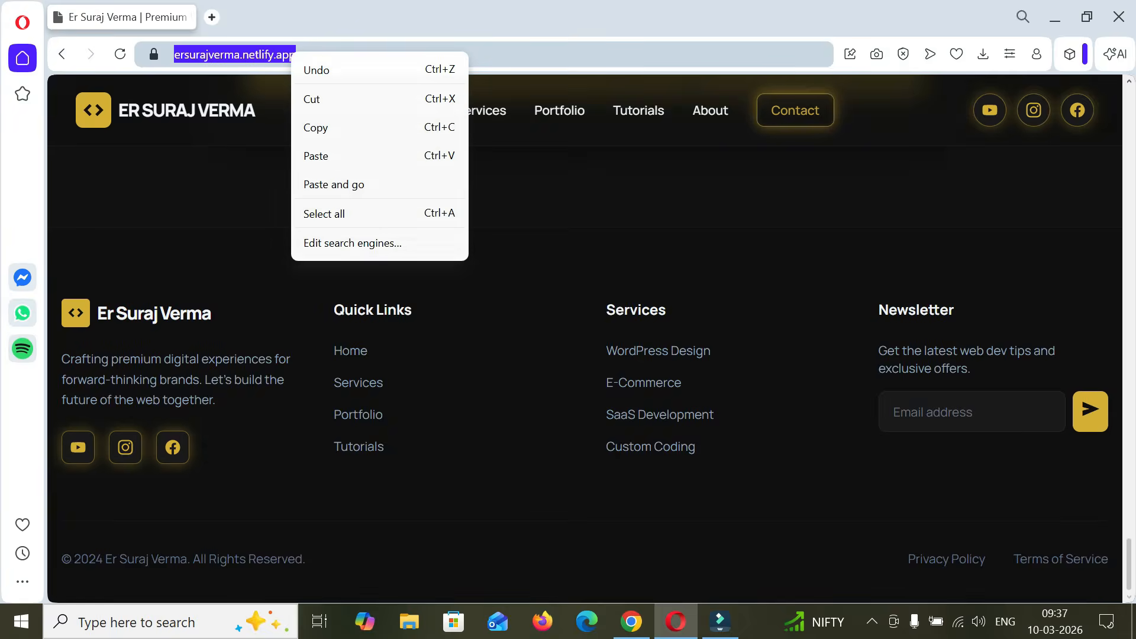
left_click(320, 125)
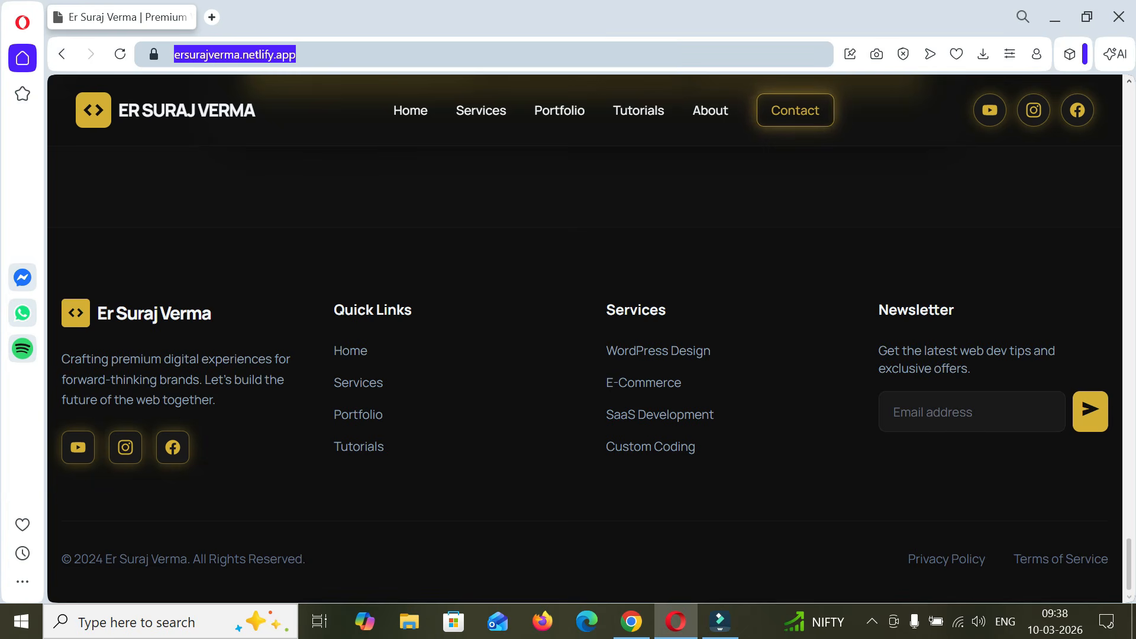
- In Chrome, prompt Lovable: "I want to replicate / make clone of this website : [copied URL]" and "Create me a exact clone for this."
left_click(631, 622)
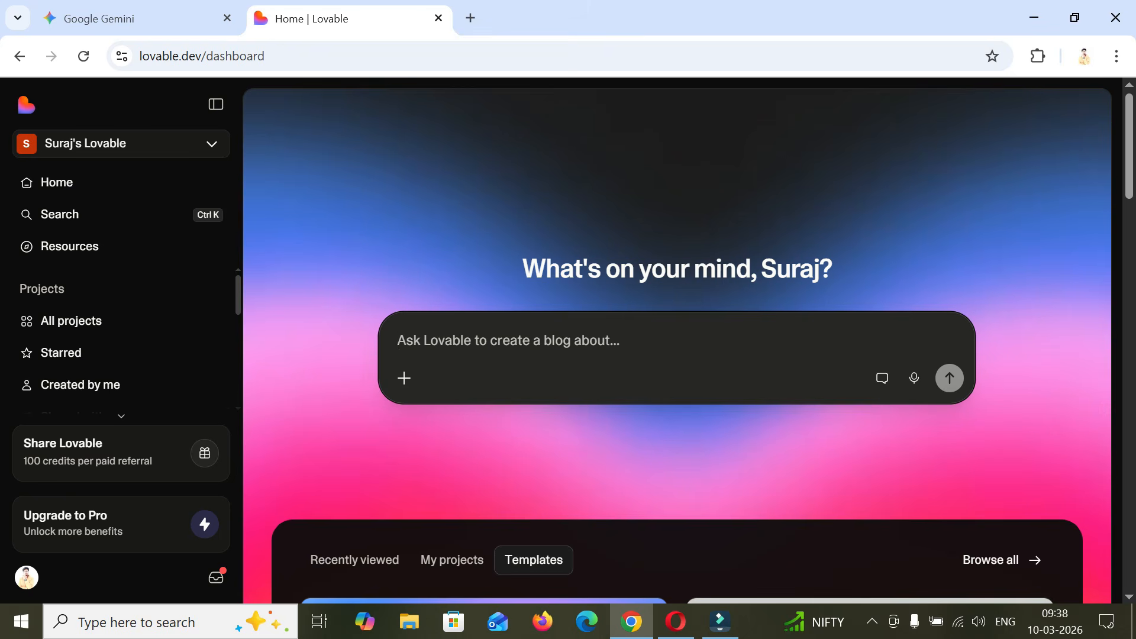
key("ctrl+v")
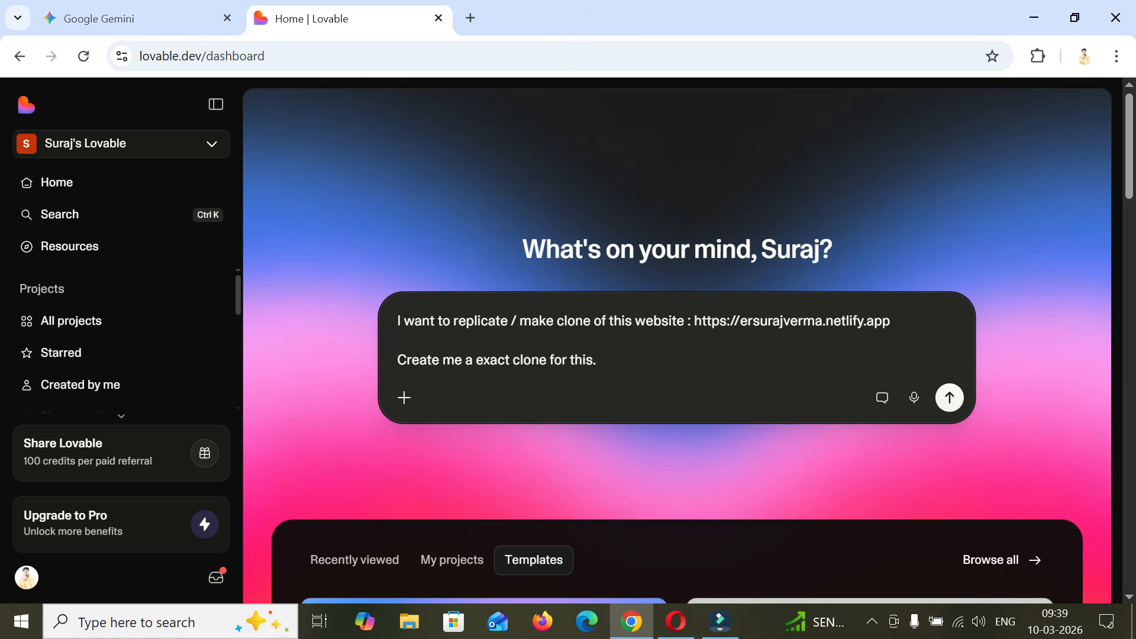
left_click_drag(695, 321, 882, 321)
left_click(599, 360)
- Switch to Opera, return to the top of the portfolio website and capture a full-page snapshot
left_click(675, 621)
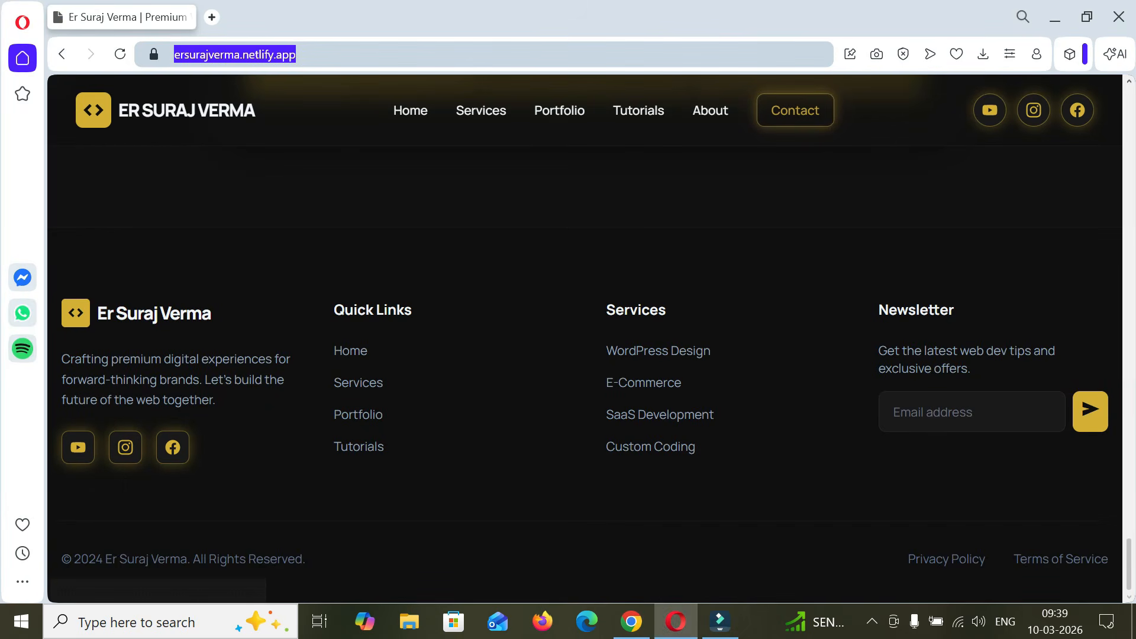
left_click_drag(1129, 564, 1129, 106)
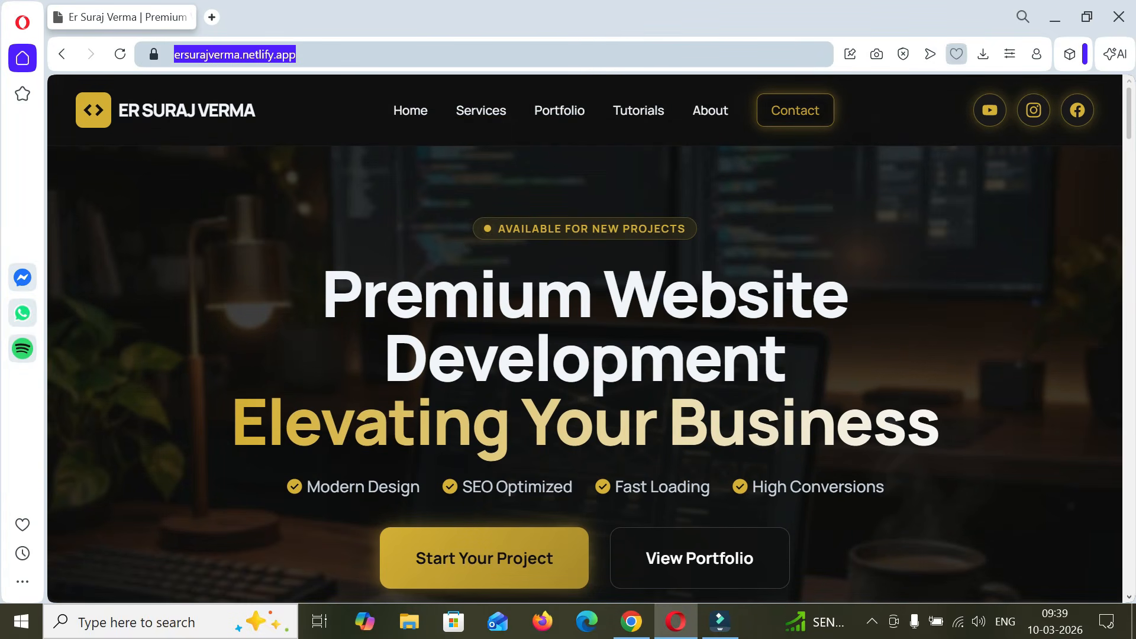
left_click(877, 54)
left_click_drag(438, 274, 746, 405)
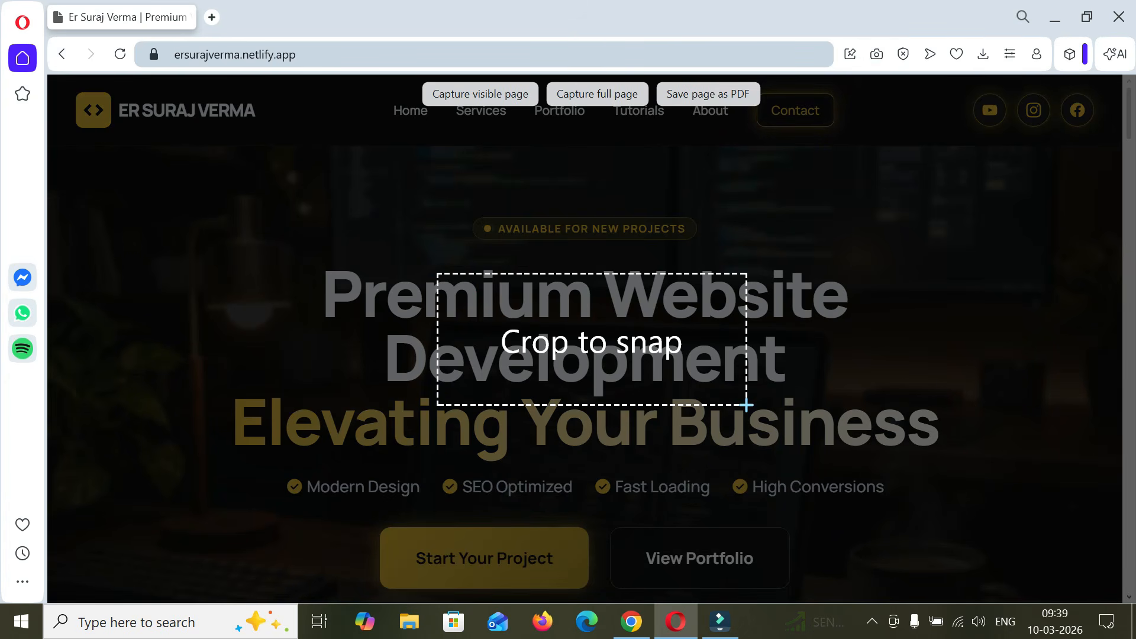
left_click(598, 94)
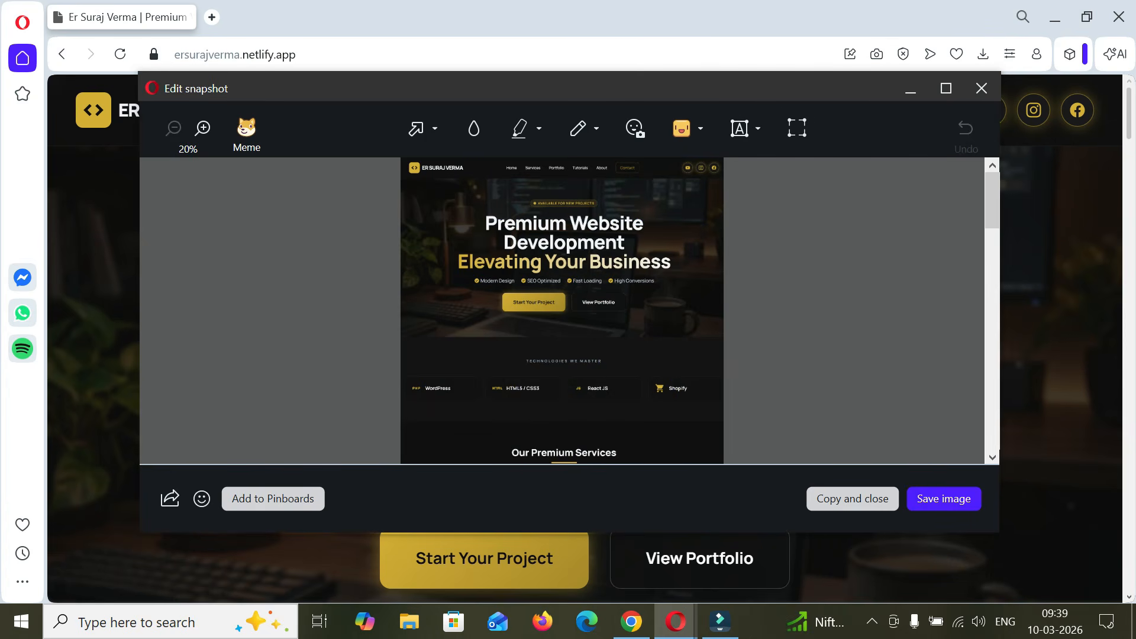
- Check the full-page snapshot down to the footer and save it as a PNG image in Downloads
scroll(562, 311, "down", 3)
scroll(562, 311, "up", 2)
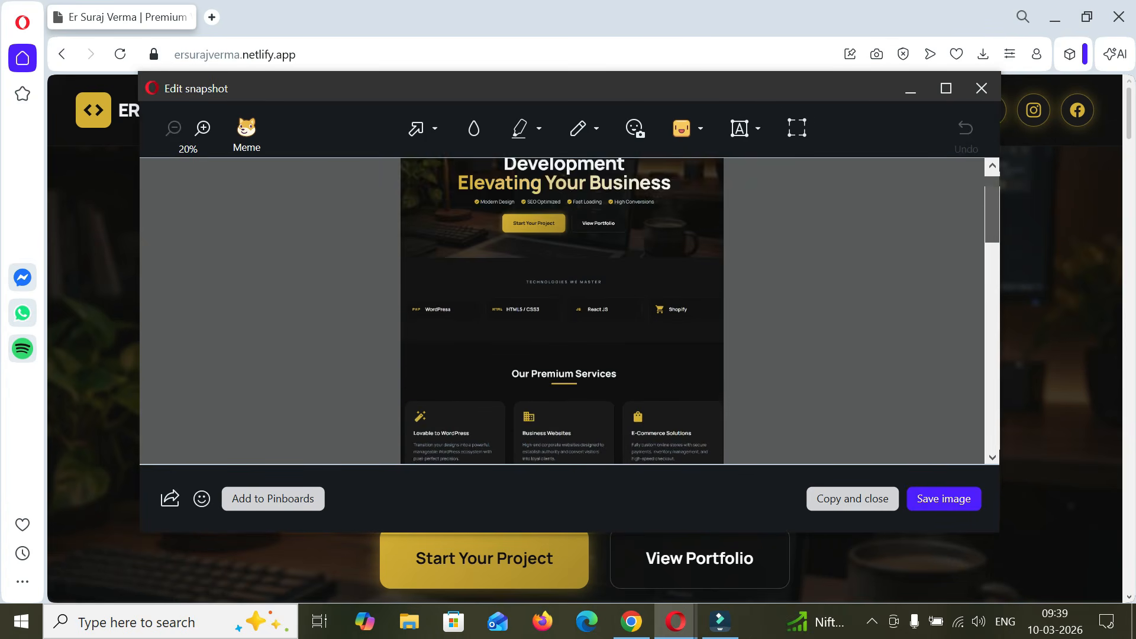
scroll(562, 310, "down", 15)
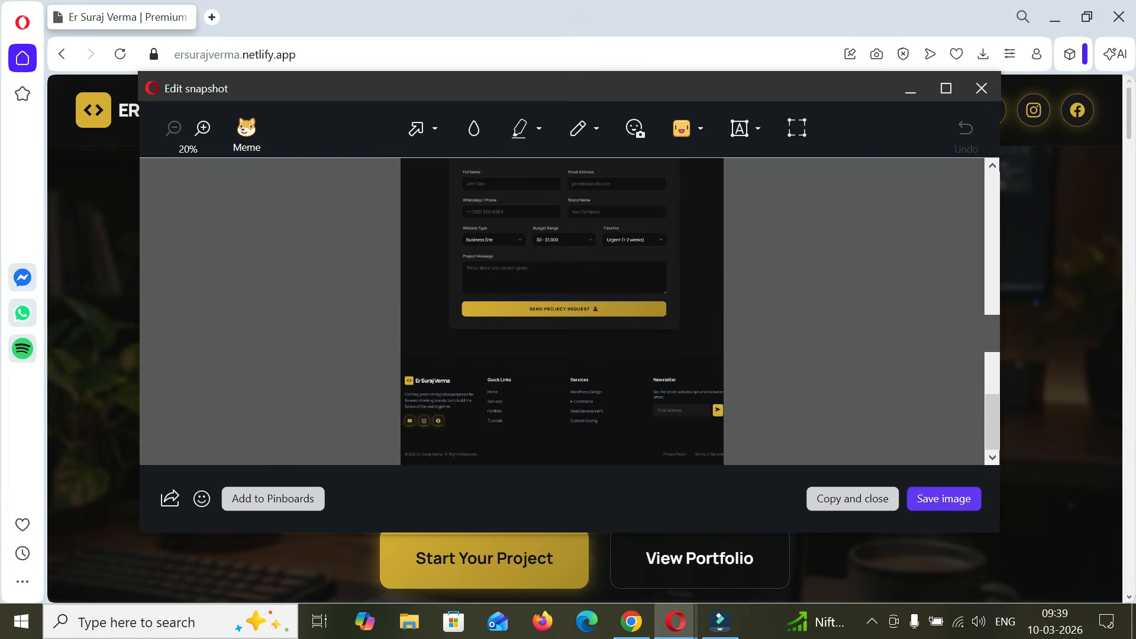
left_click(944, 498)
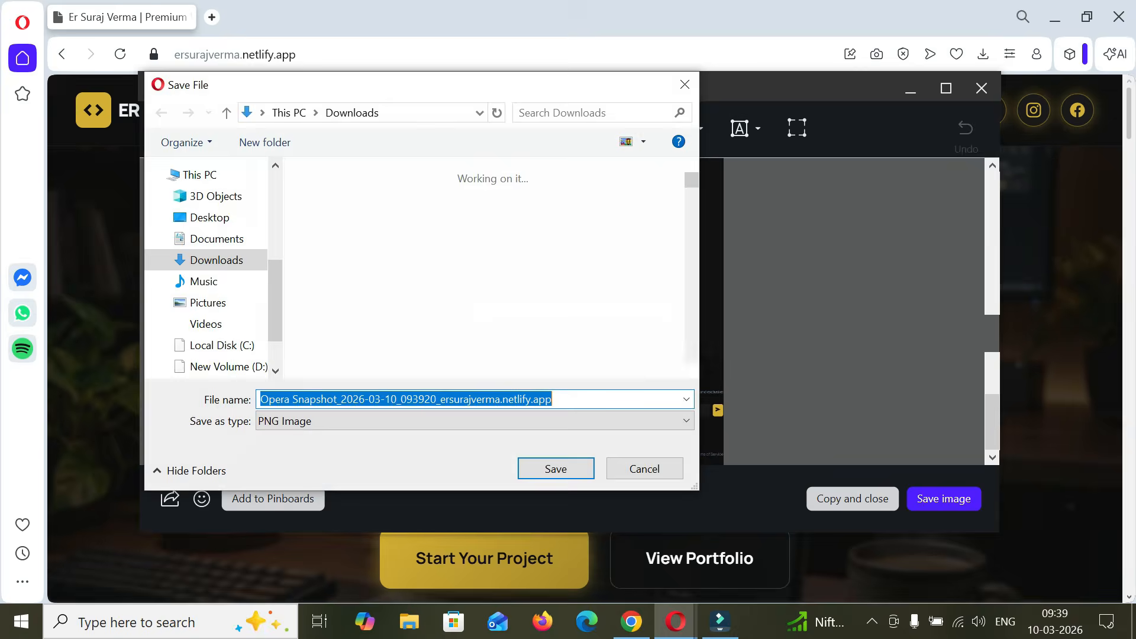
key("Return")
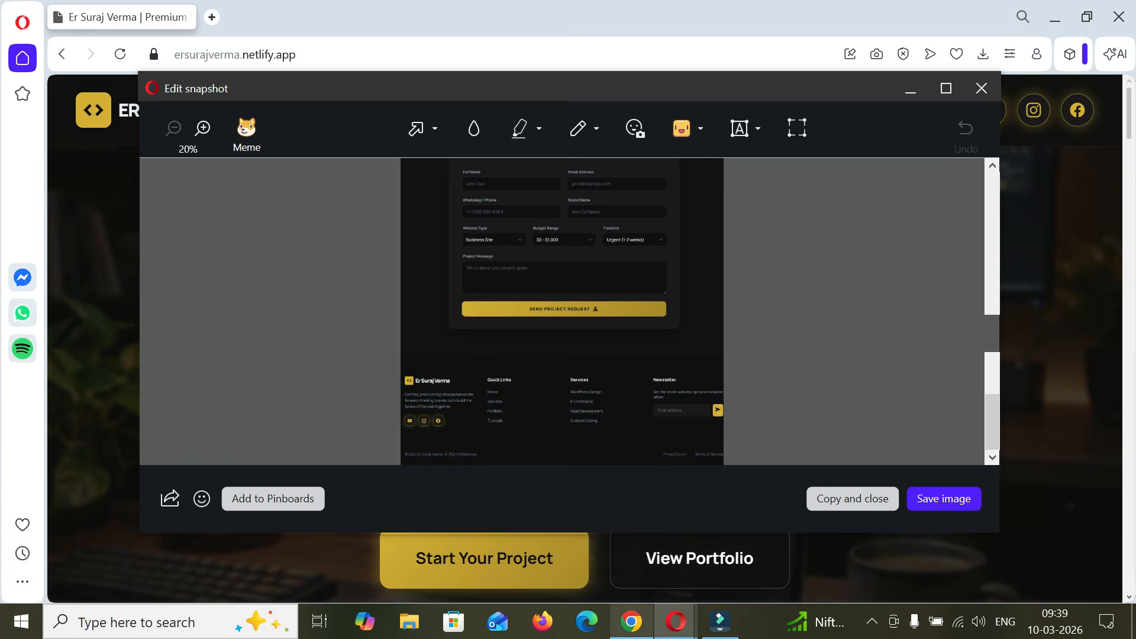
- Return to Lovable in Chrome, attach the saved Opera snapshot from Downloads to the clone prompt and submit it
left_click(631, 622)
left_click(404, 397)
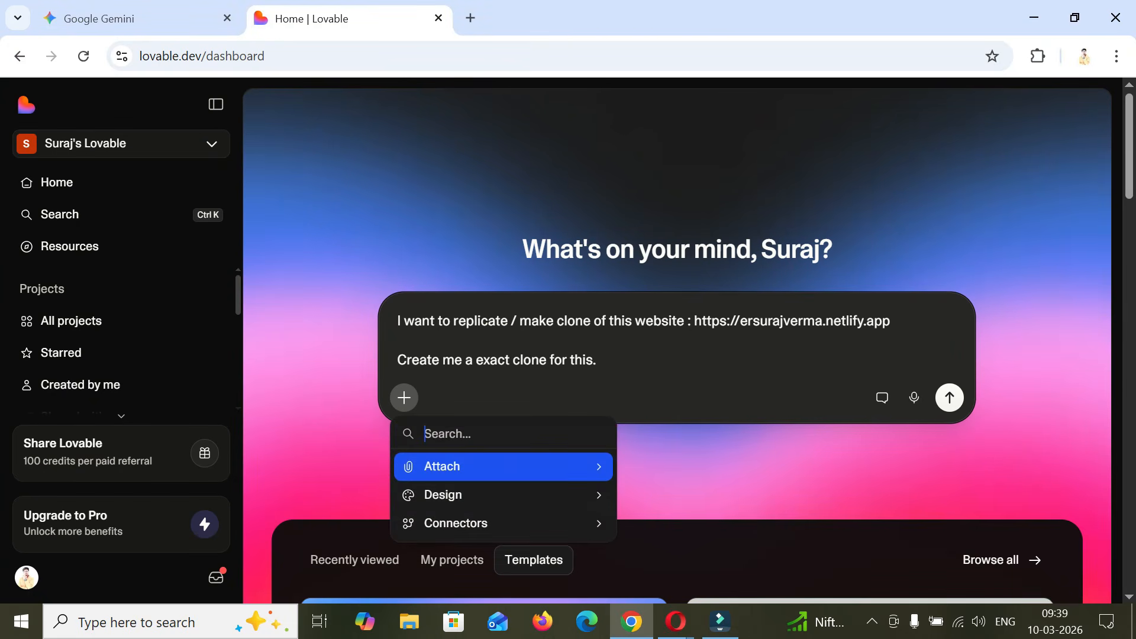
left_click(442, 467)
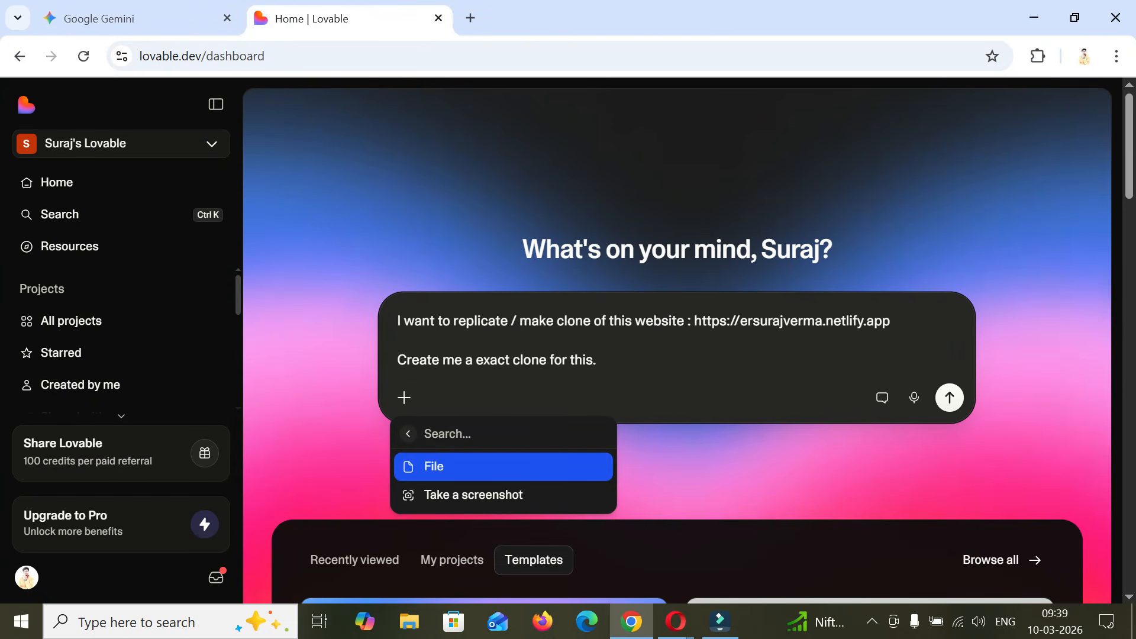
left_click(442, 467)
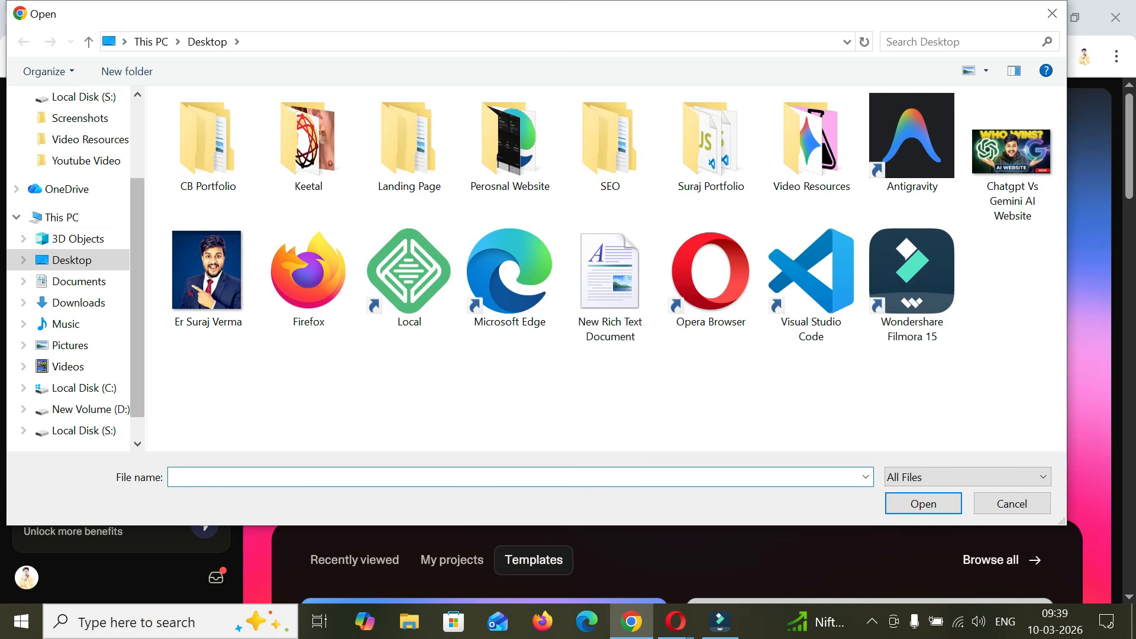
left_click(78, 303)
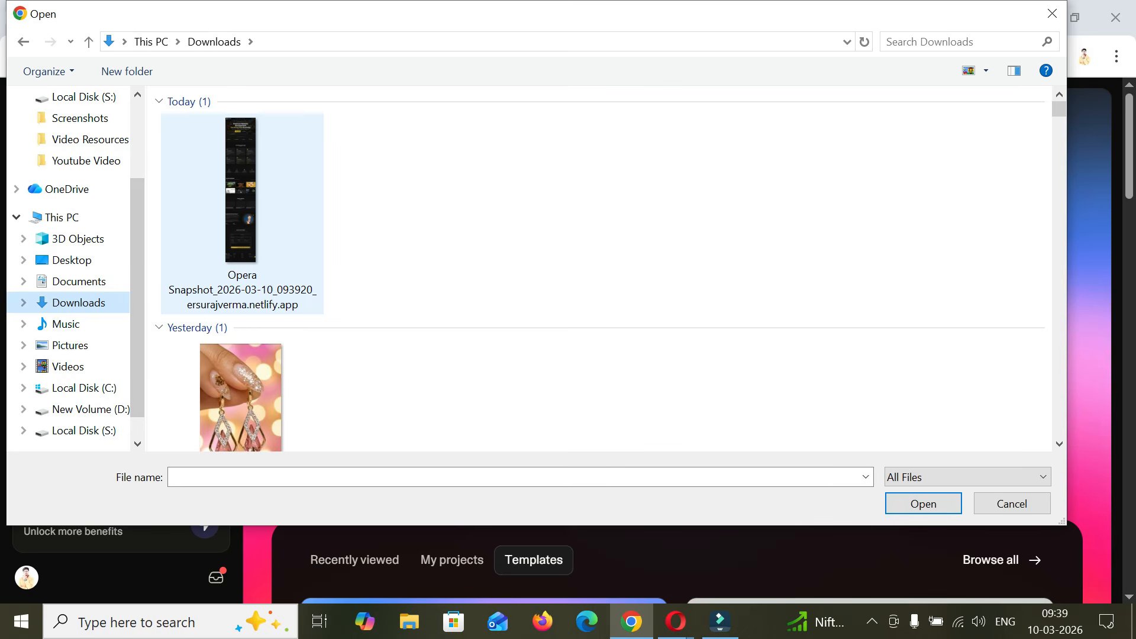
left_click(249, 196)
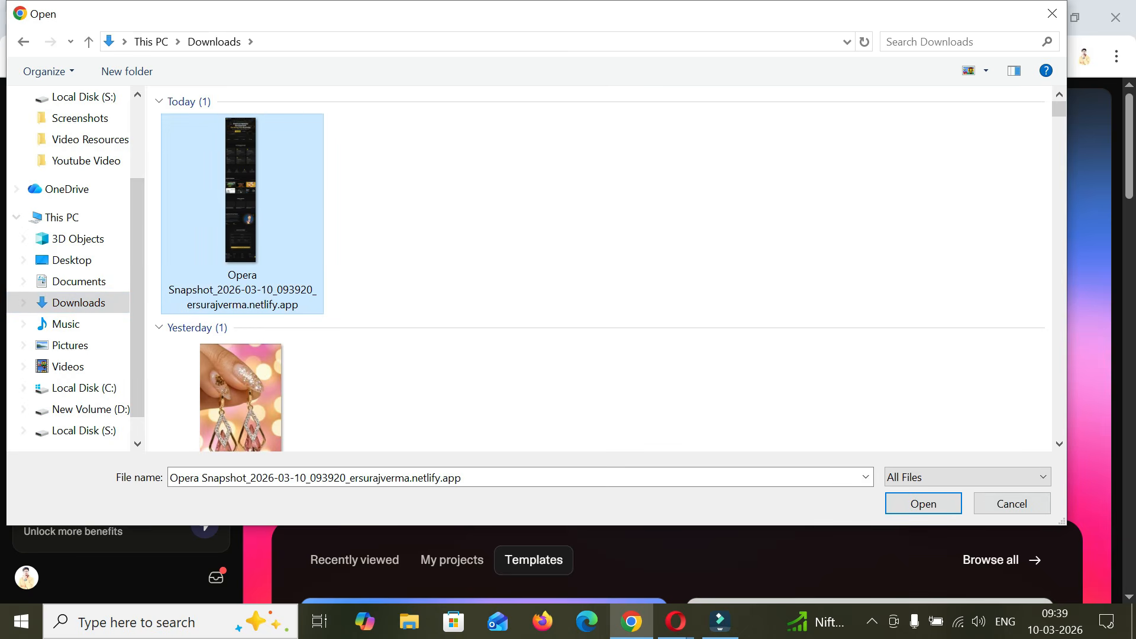
key("Return")
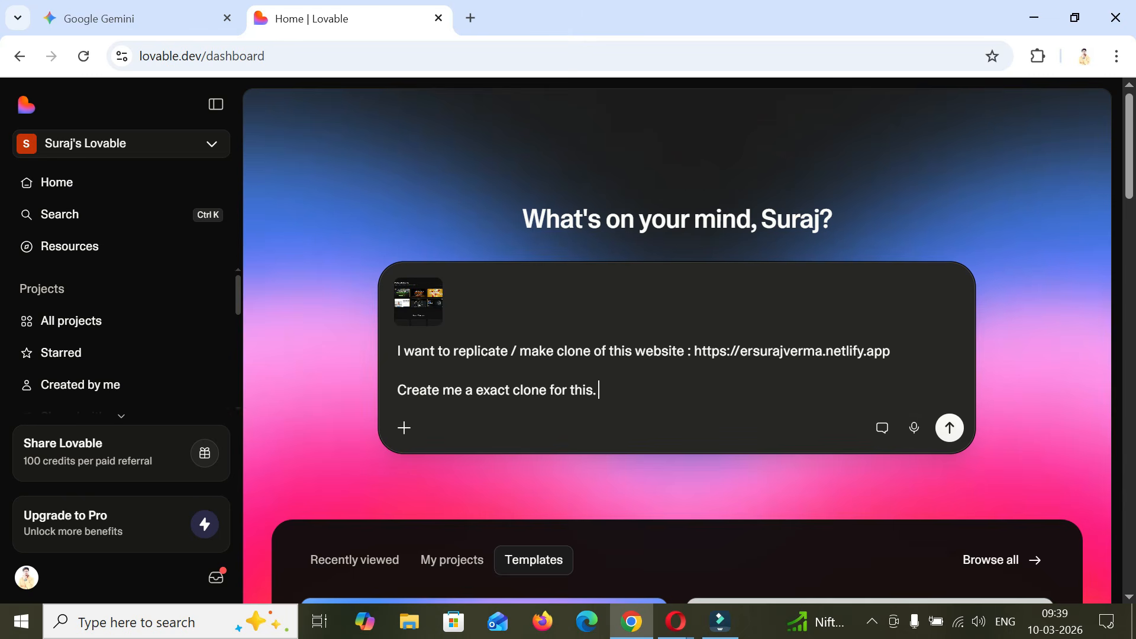
key("Return")
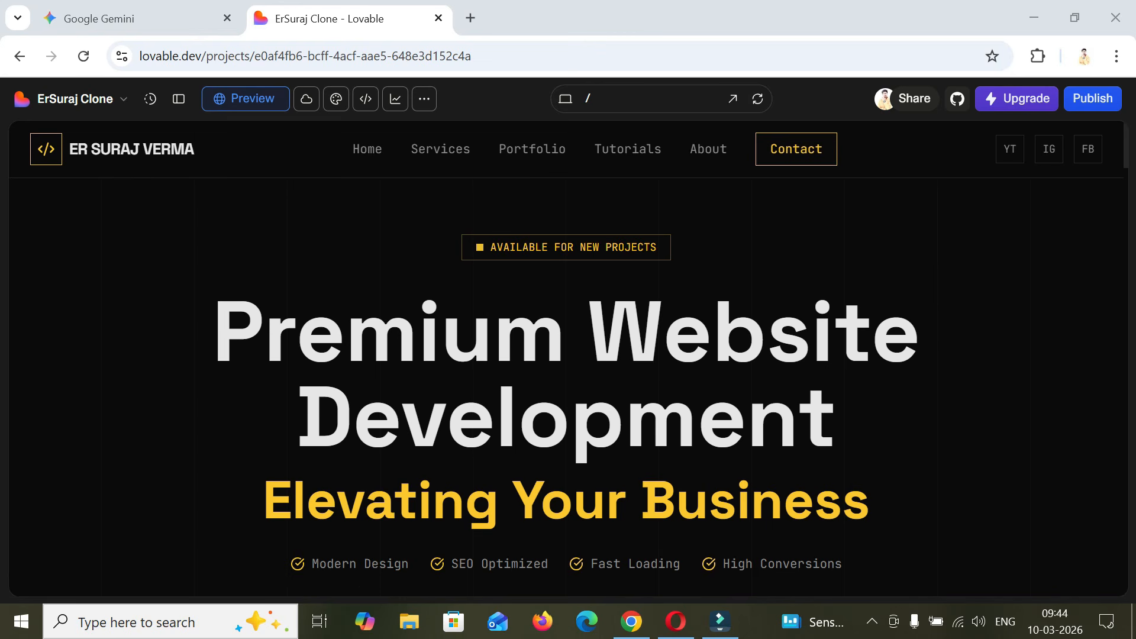
- Examine the generated portfolio clone from the hero section down to the footer and return to the top of the preview
scroll(567, 384, "down", 12)
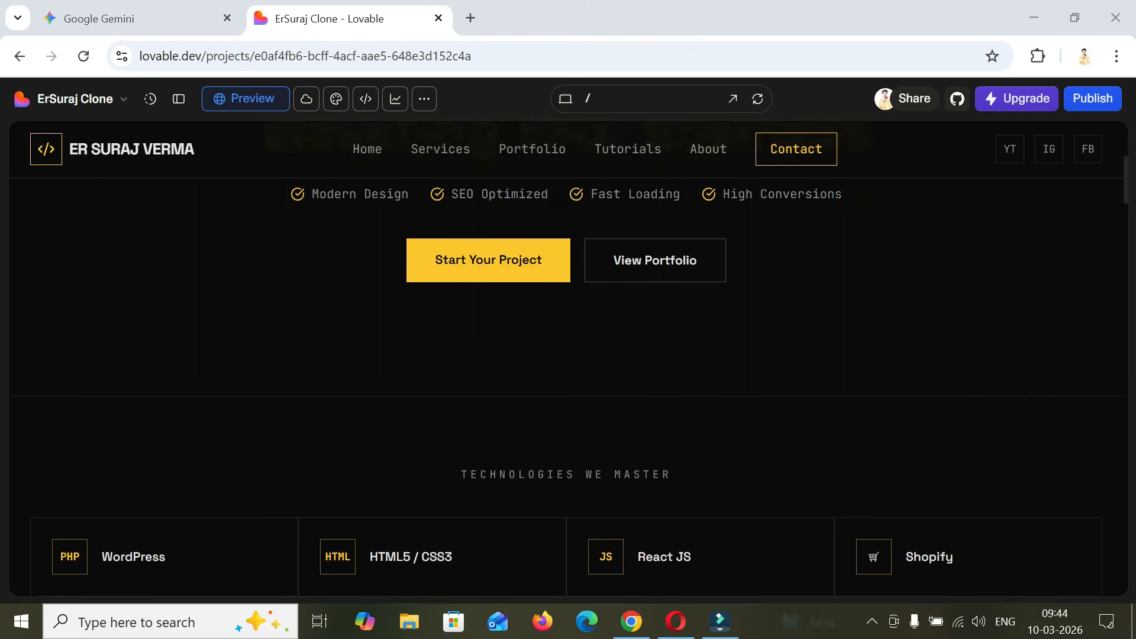
scroll(566, 385, "down", 10)
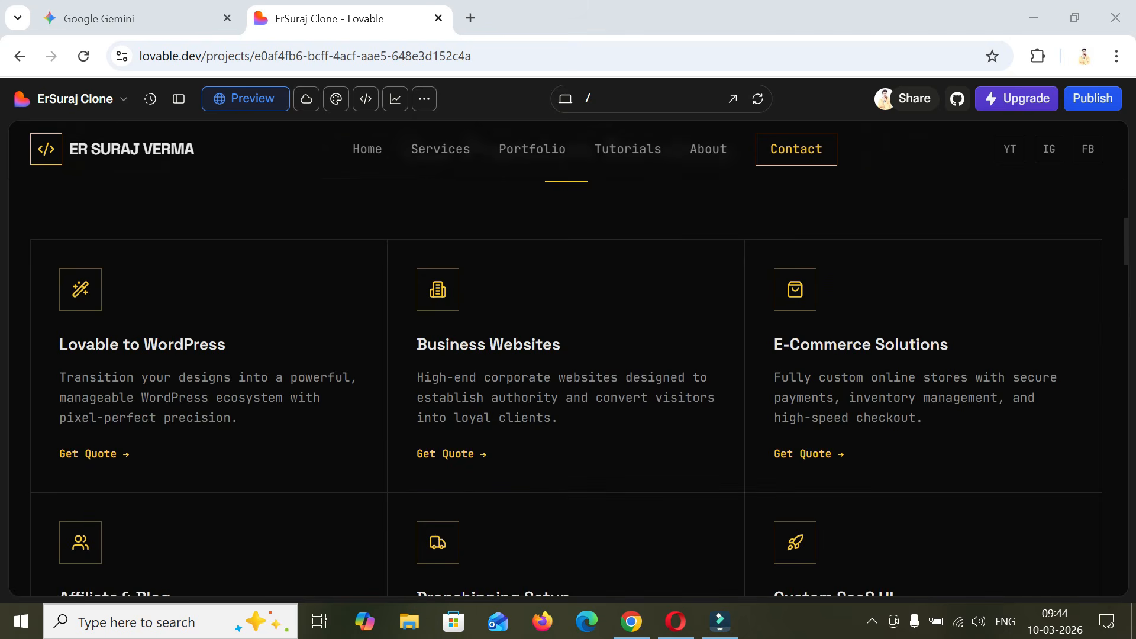
scroll(567, 385, "down", 9)
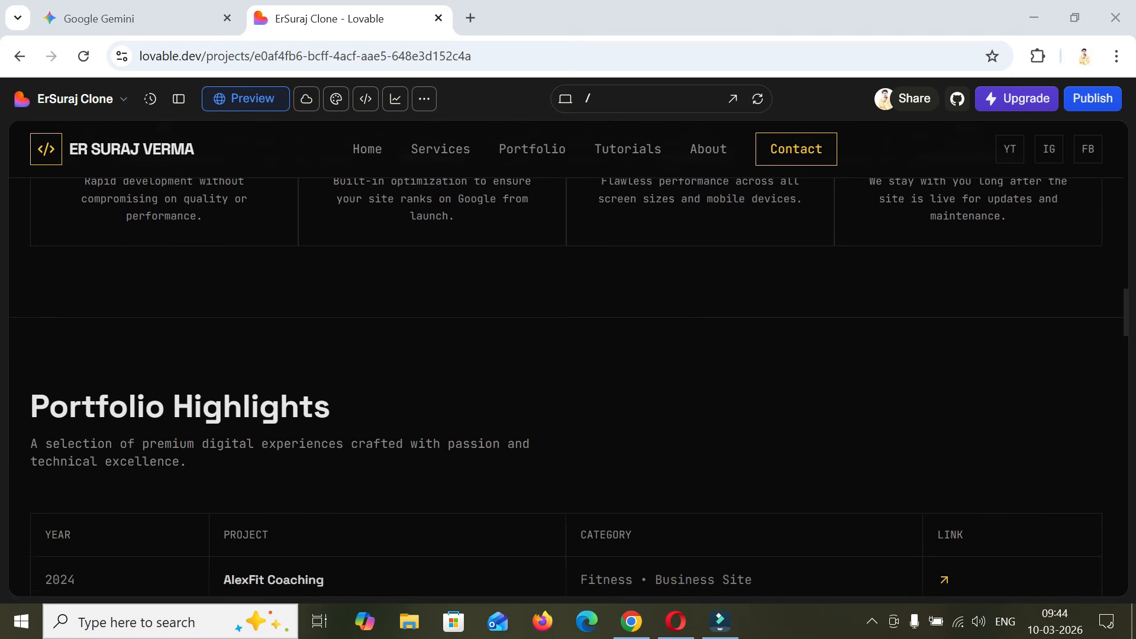
scroll(566, 385, "down", 5)
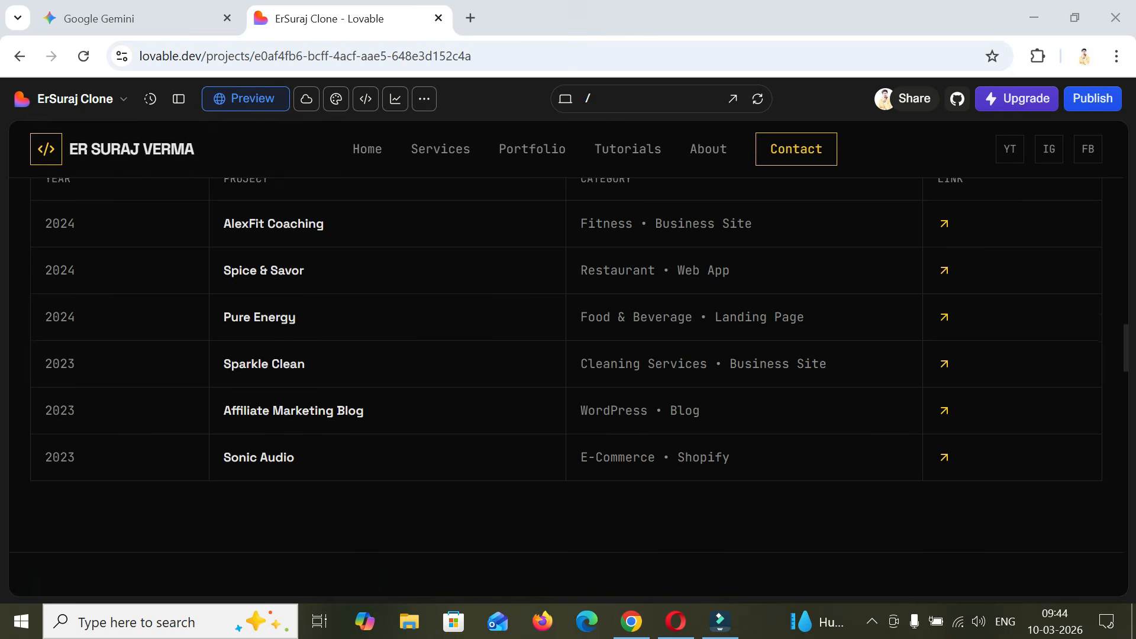
scroll(566, 384, "down", 3)
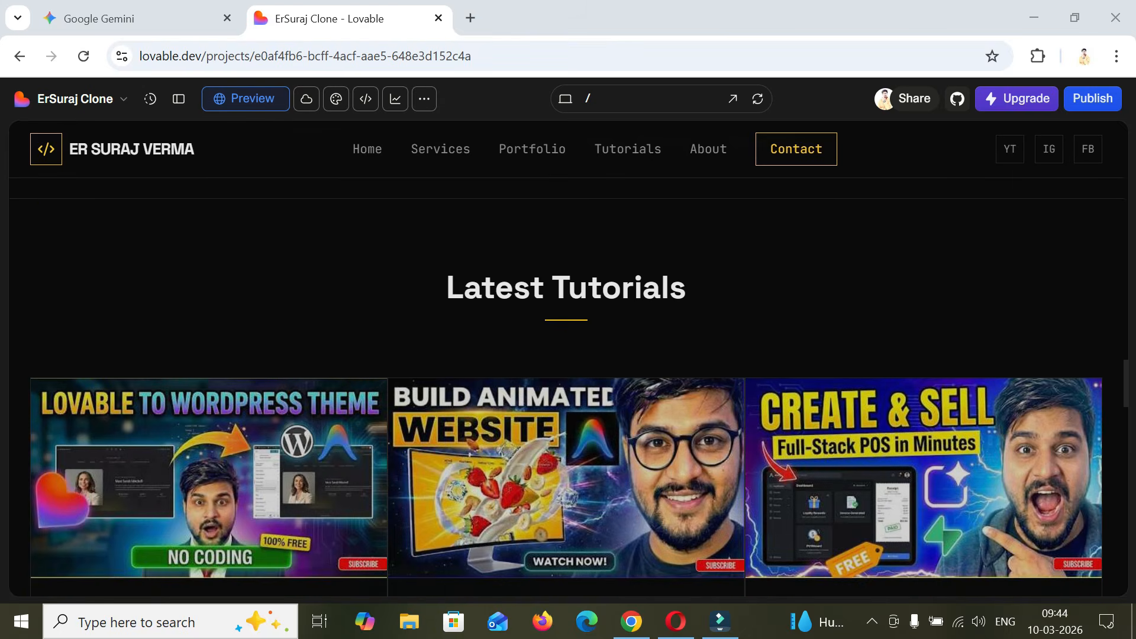
scroll(567, 385, "up", 5)
scroll(566, 384, "down", 7)
scroll(566, 384, "down", 8)
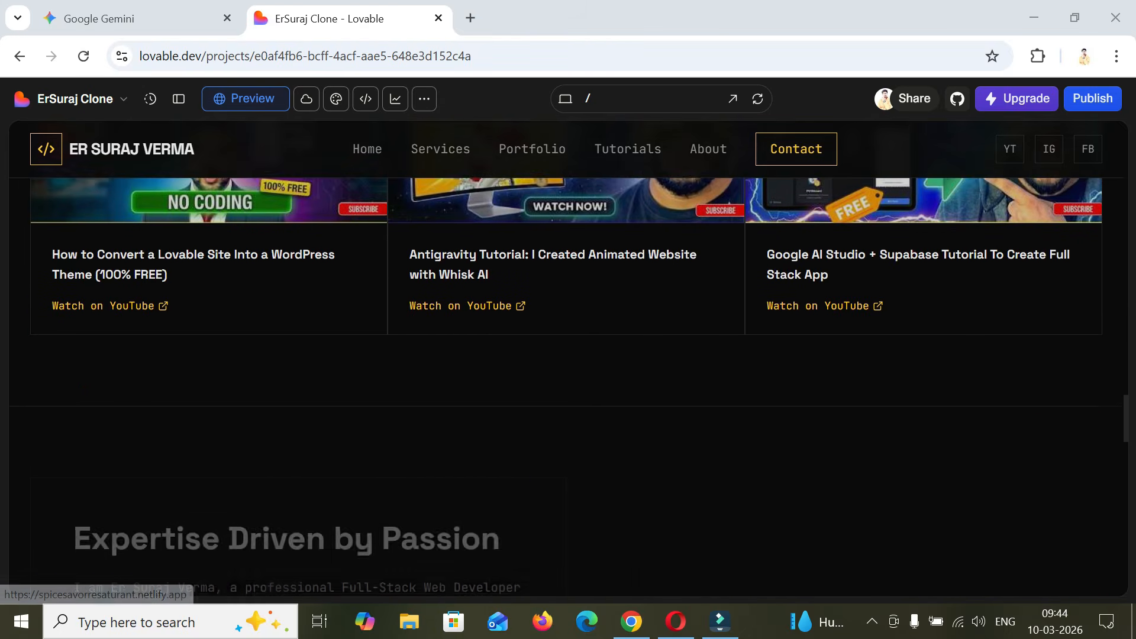
scroll(567, 385, "down", 10)
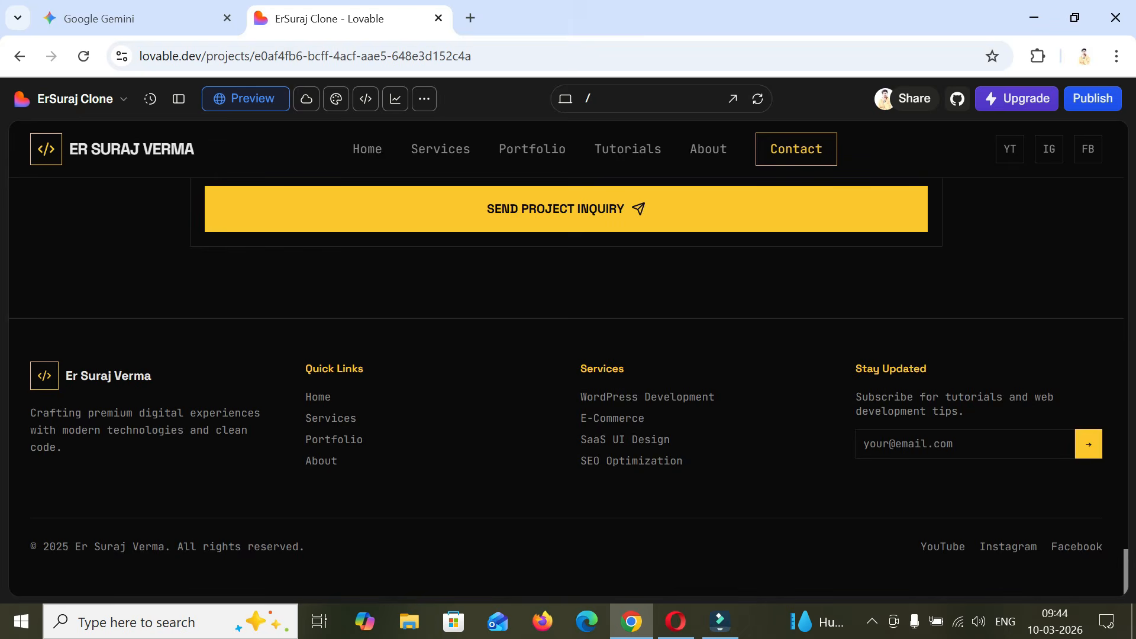
scroll(566, 385, "up", 20)
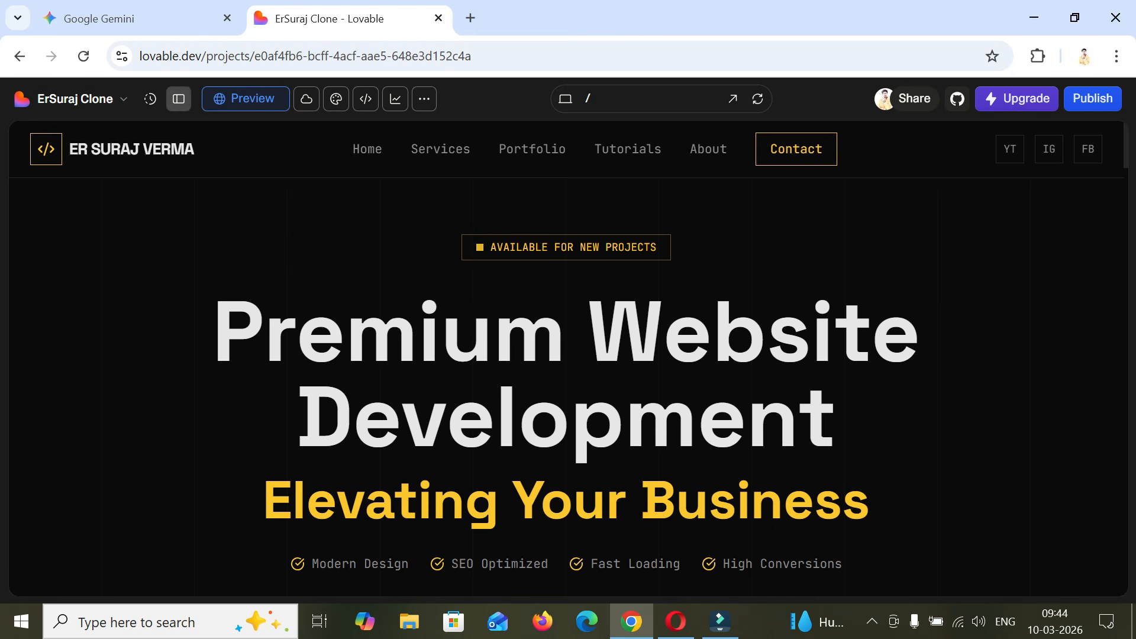
- Show the chat beside the preview and attach the Opera snapshot of the original website from Downloads to a new prompt
left_click(179, 98)
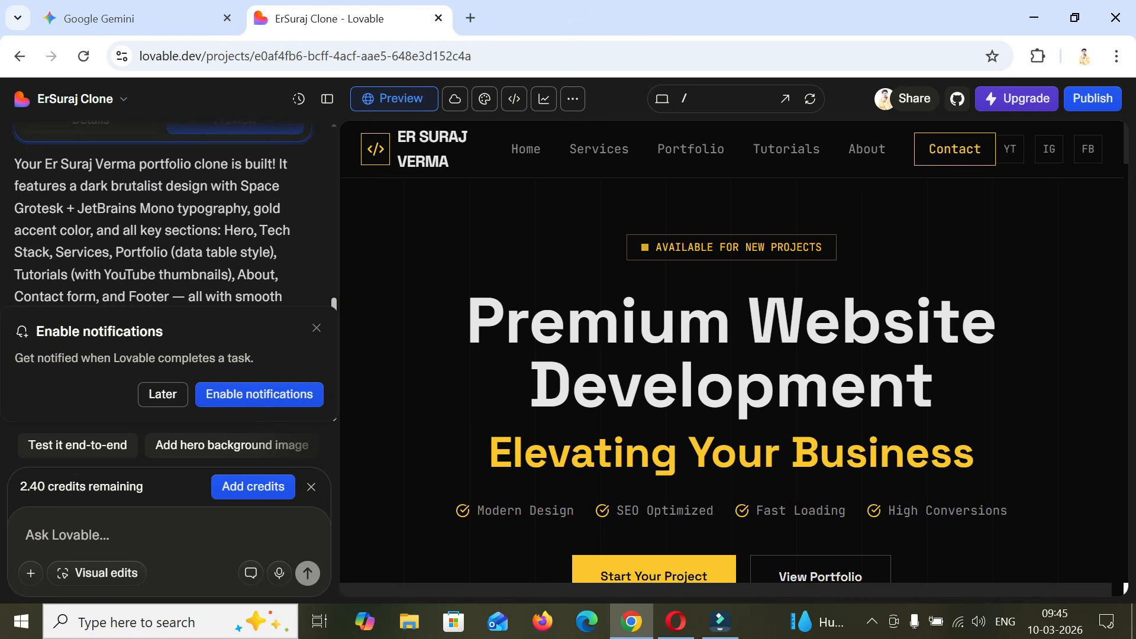
left_click(65, 535)
left_click(30, 573)
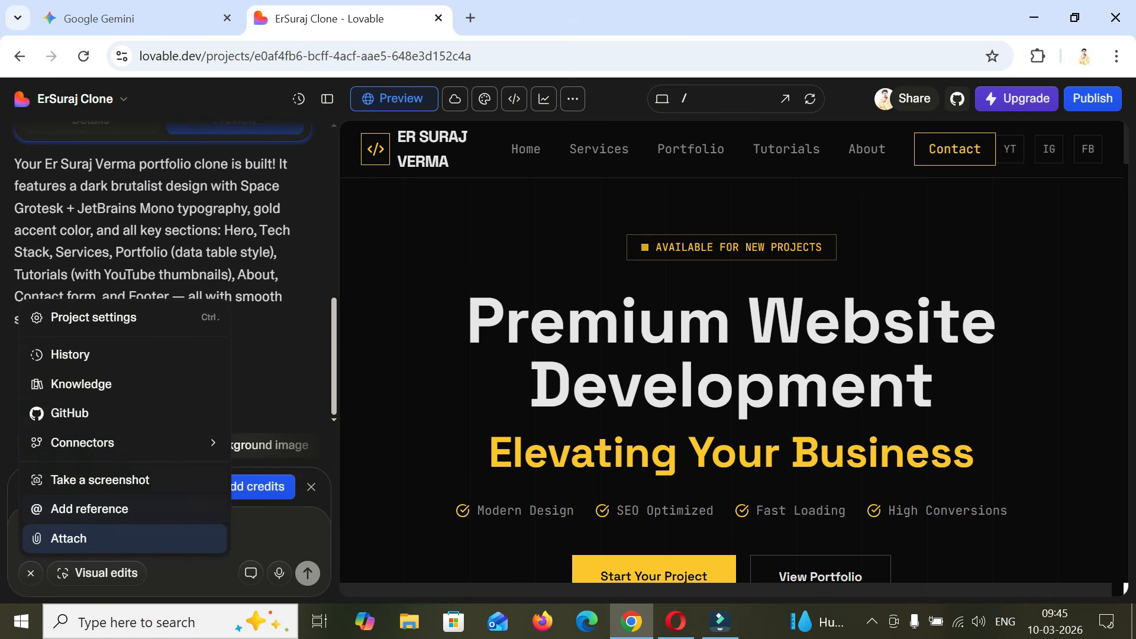
left_click(68, 539)
left_click(243, 238)
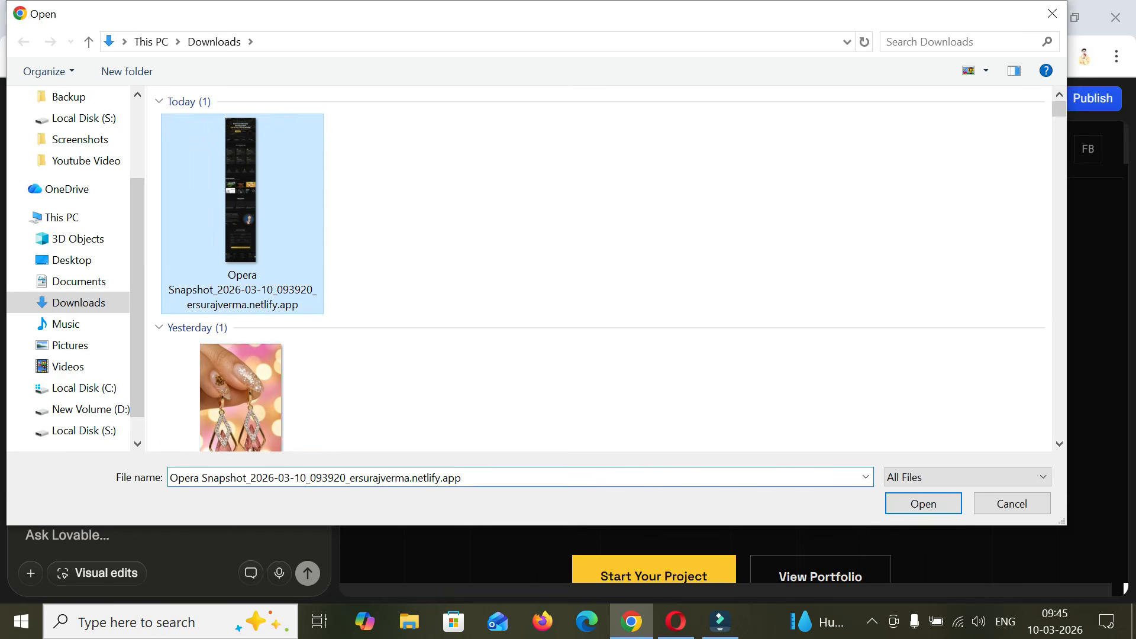
left_click(923, 503)
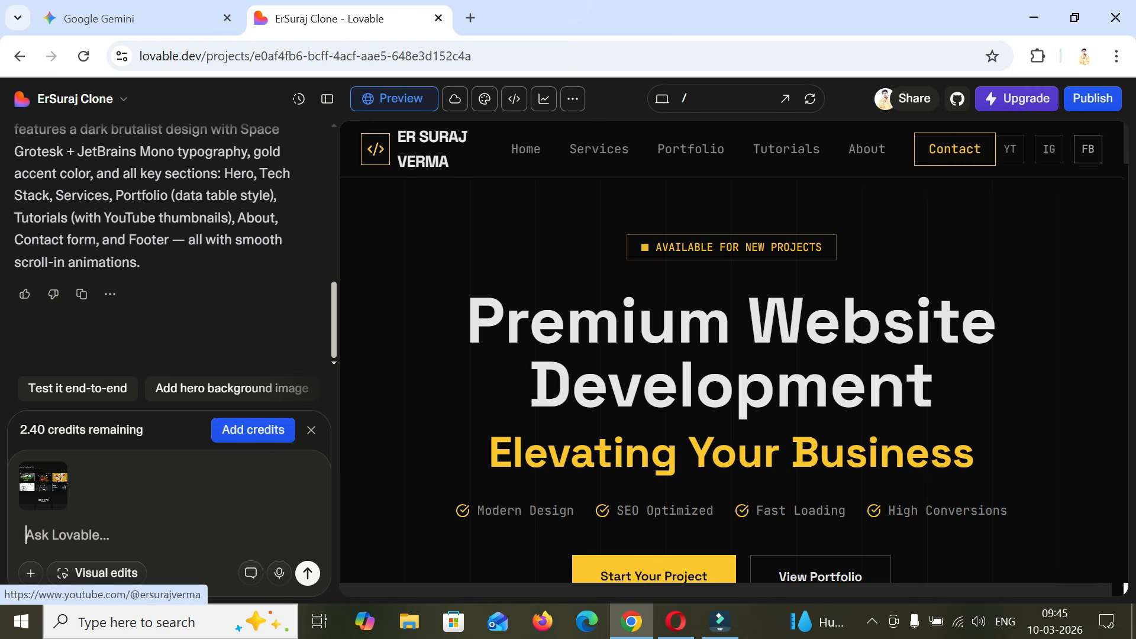
- Examine the clone's services, Portfolio Highlights table, Latest Tutorials, about section and footer for differences from the reference website
scroll(732, 366, "down", 2)
scroll(732, 367, "down", 8)
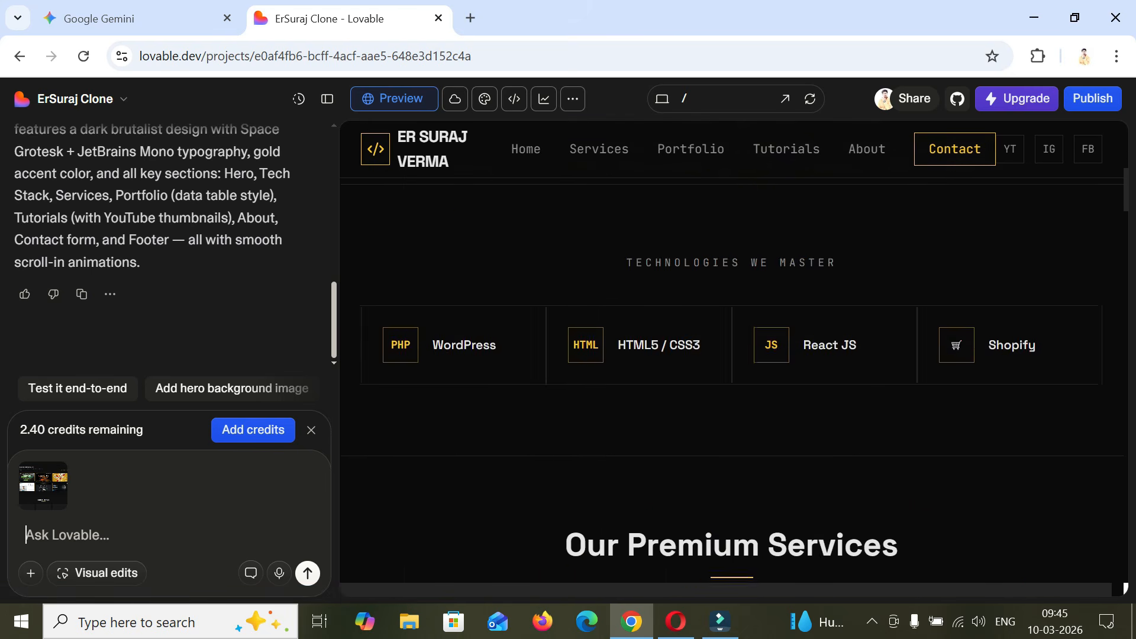
scroll(731, 367, "down", 10)
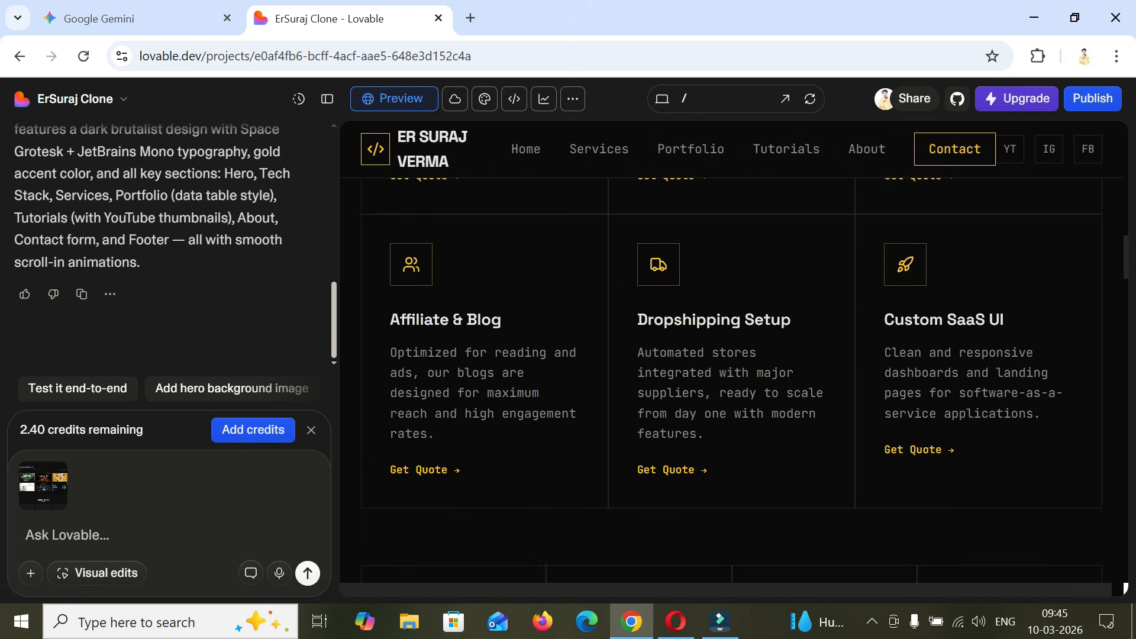
scroll(731, 403, "down", 4)
scroll(731, 402, "up", 4)
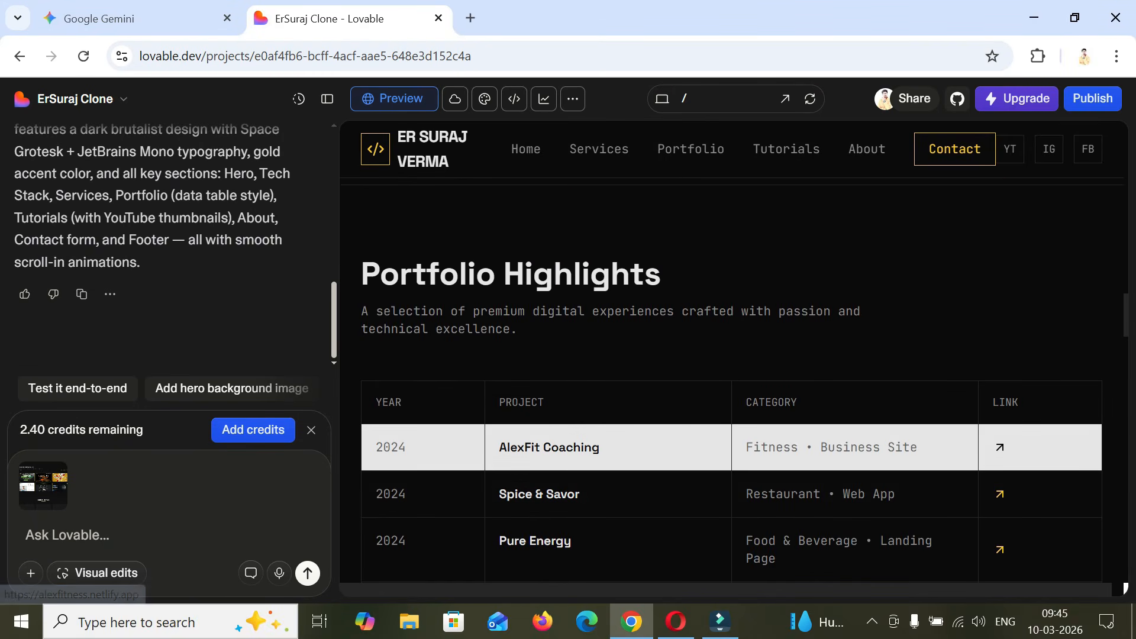
scroll(731, 447, "down", 3)
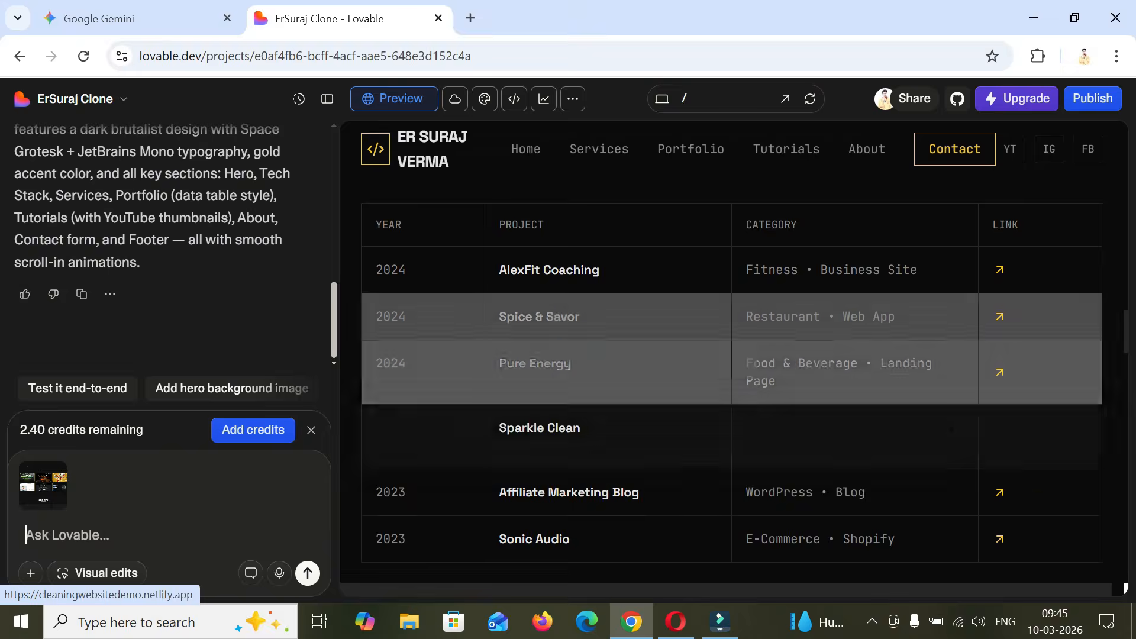
scroll(732, 355, "down", 3)
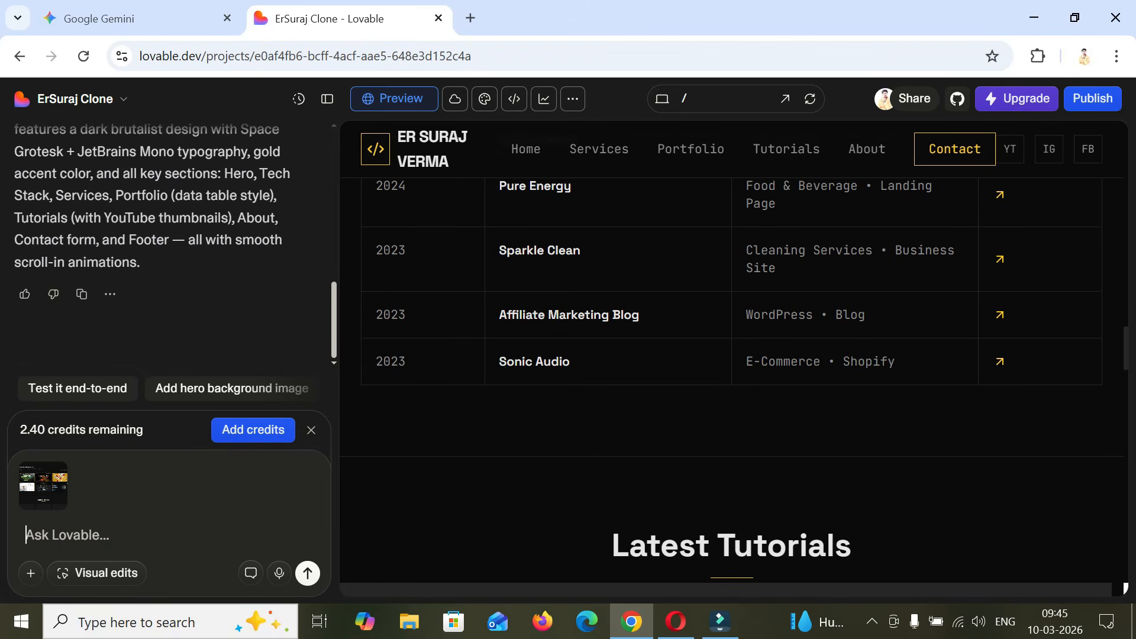
scroll(732, 379, "up", 6)
scroll(732, 379, "down", 12)
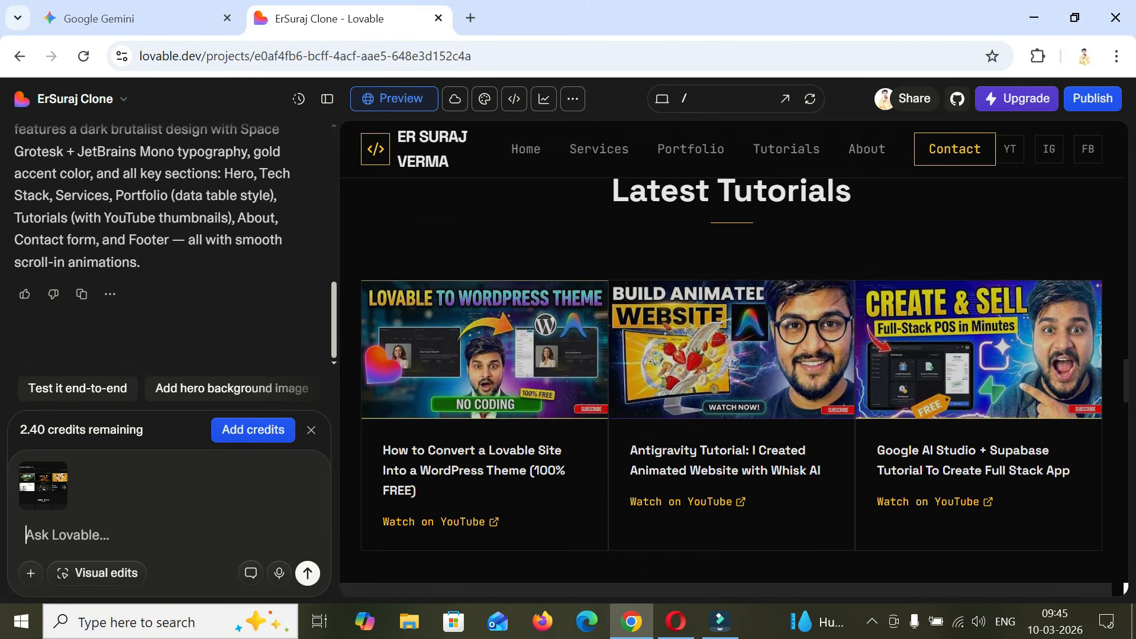
scroll(732, 379, "down", 12)
scroll(732, 379, "up", 7)
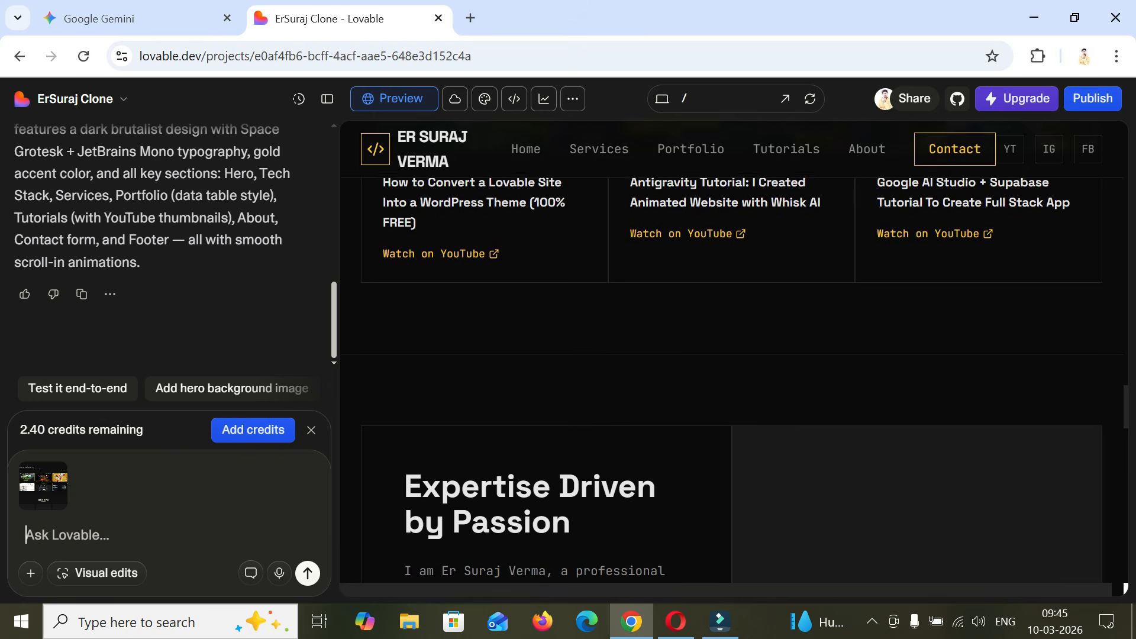
scroll(732, 379, "up", 8)
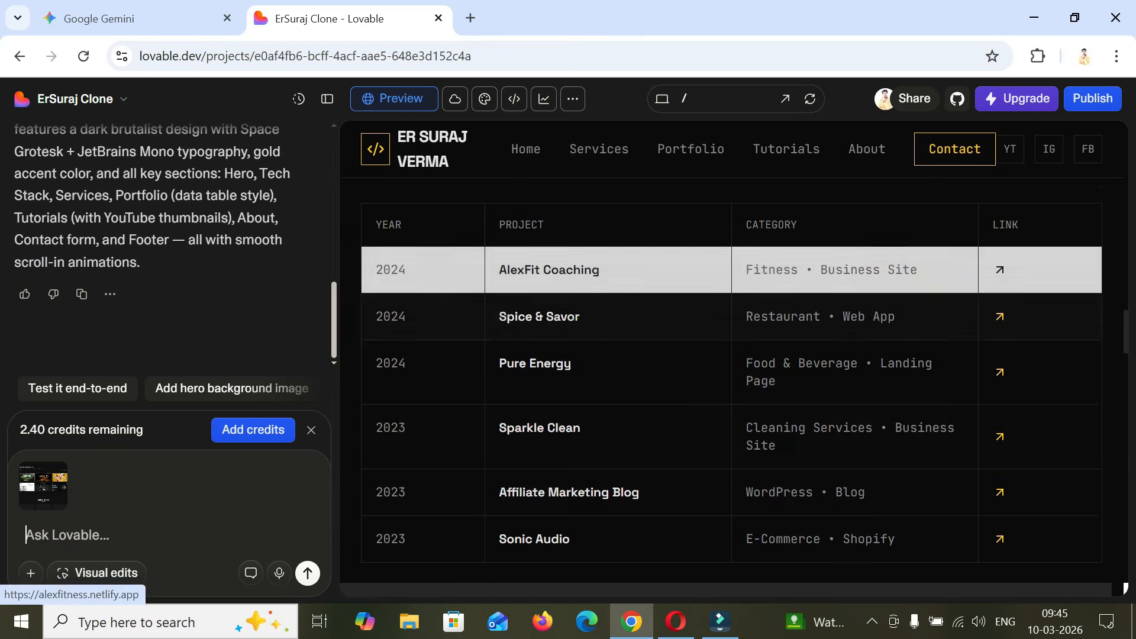
scroll(732, 269, "down", 10)
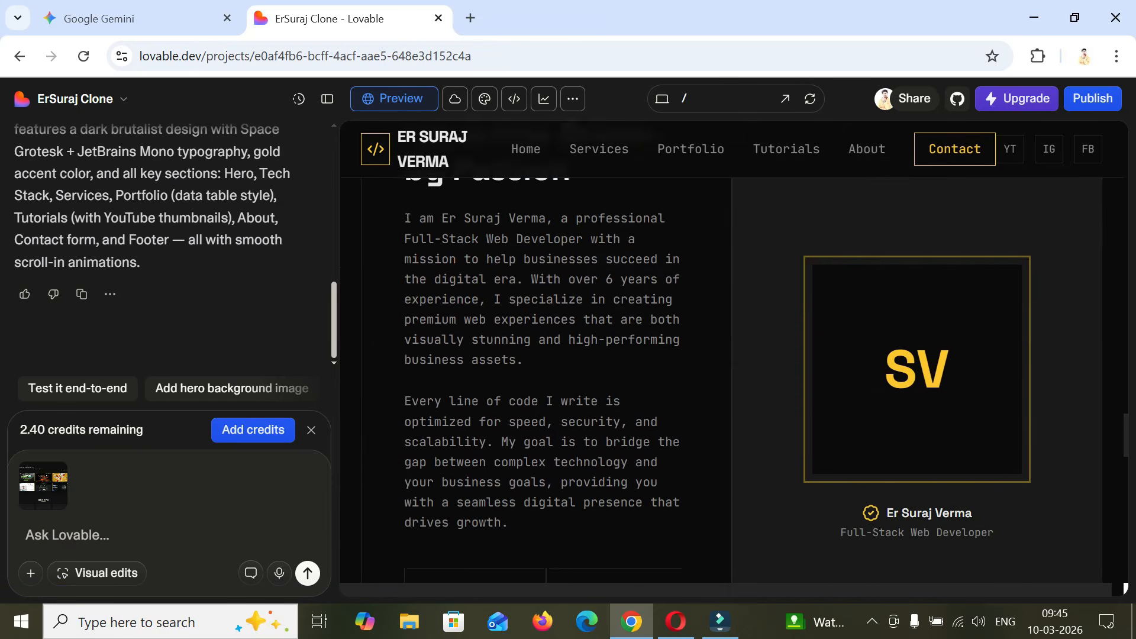
scroll(732, 378, "down", 15)
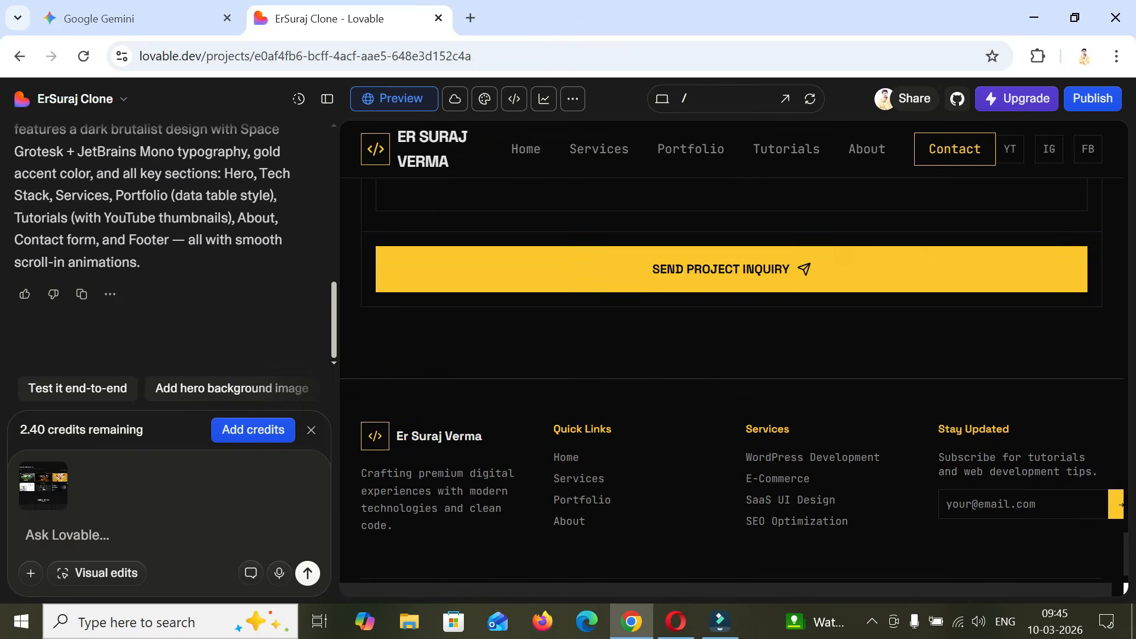
scroll(732, 355, "down", 2)
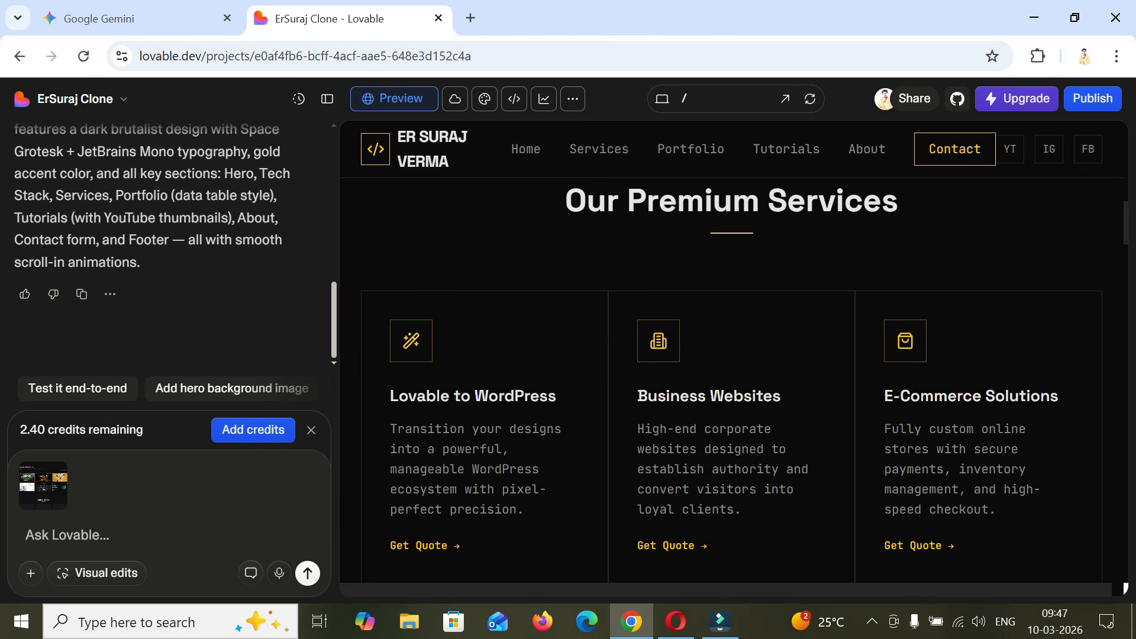
- Dictate and submit a prompt requesting the screenshot's font family, sections matching the reference website, social media icons on the top bar and a clean, modern look
left_click(280, 573)
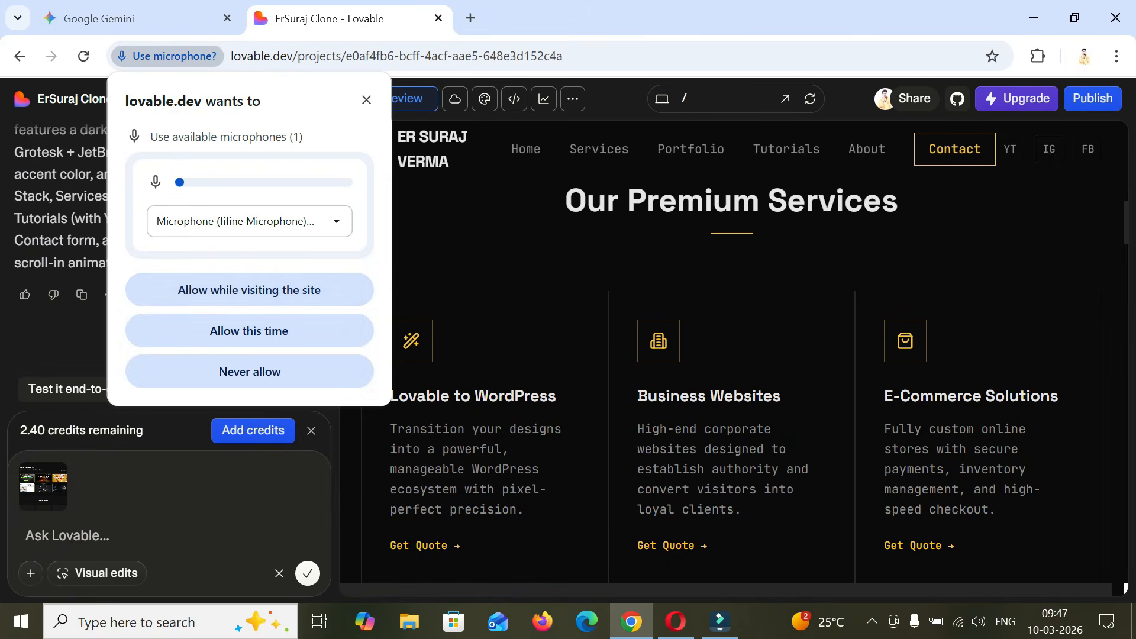
left_click(249, 289)
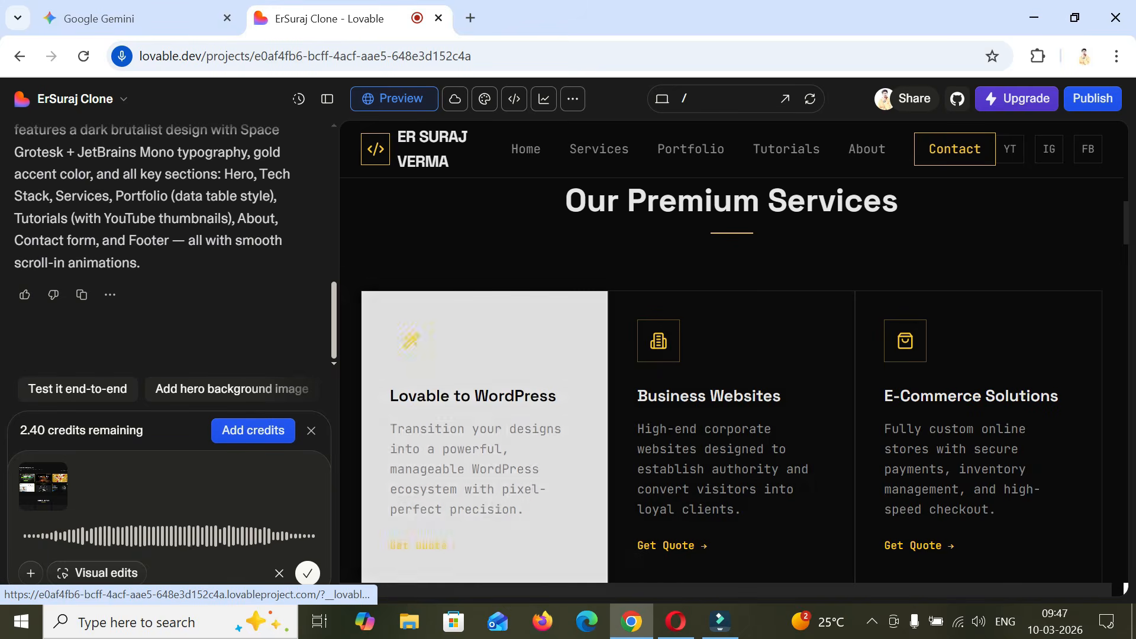
left_click(307, 573)
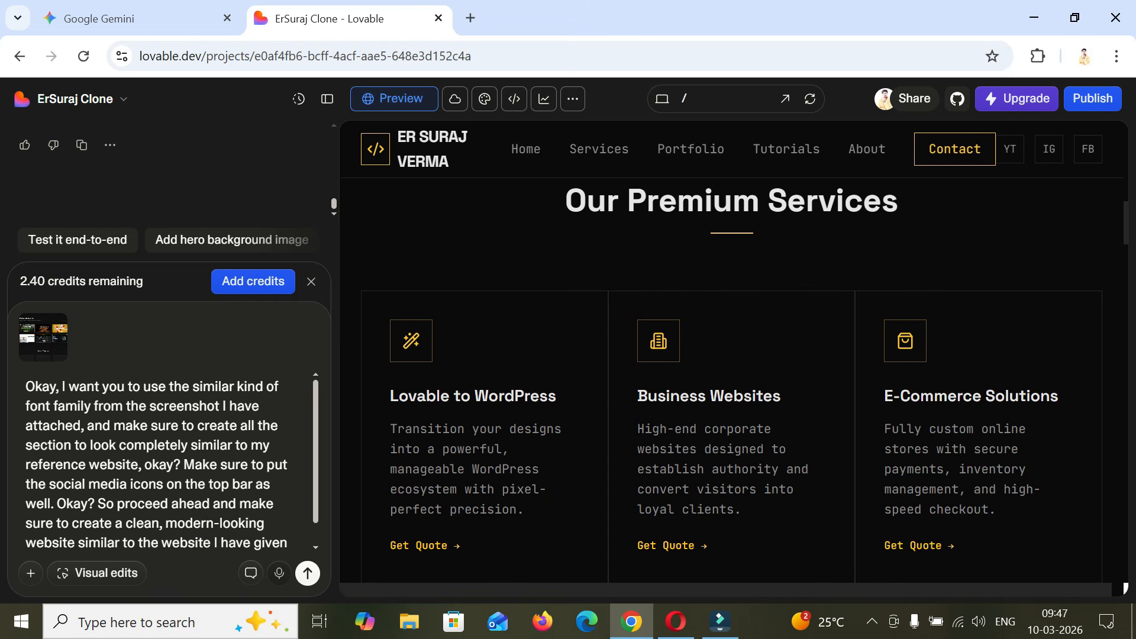
key("alt+v")
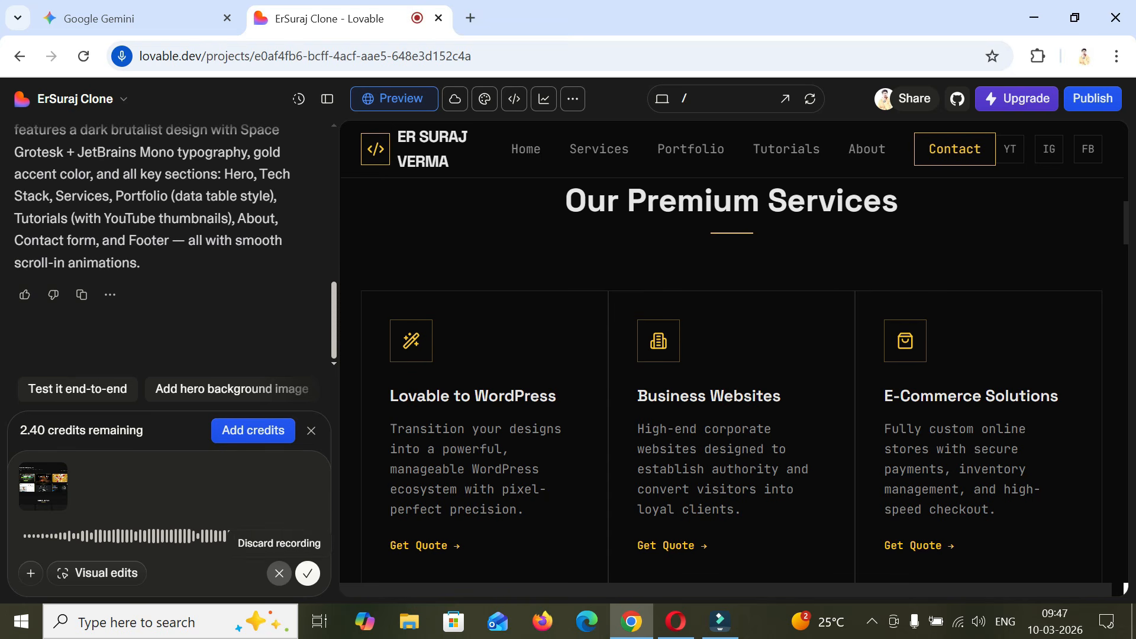
left_click(279, 573)
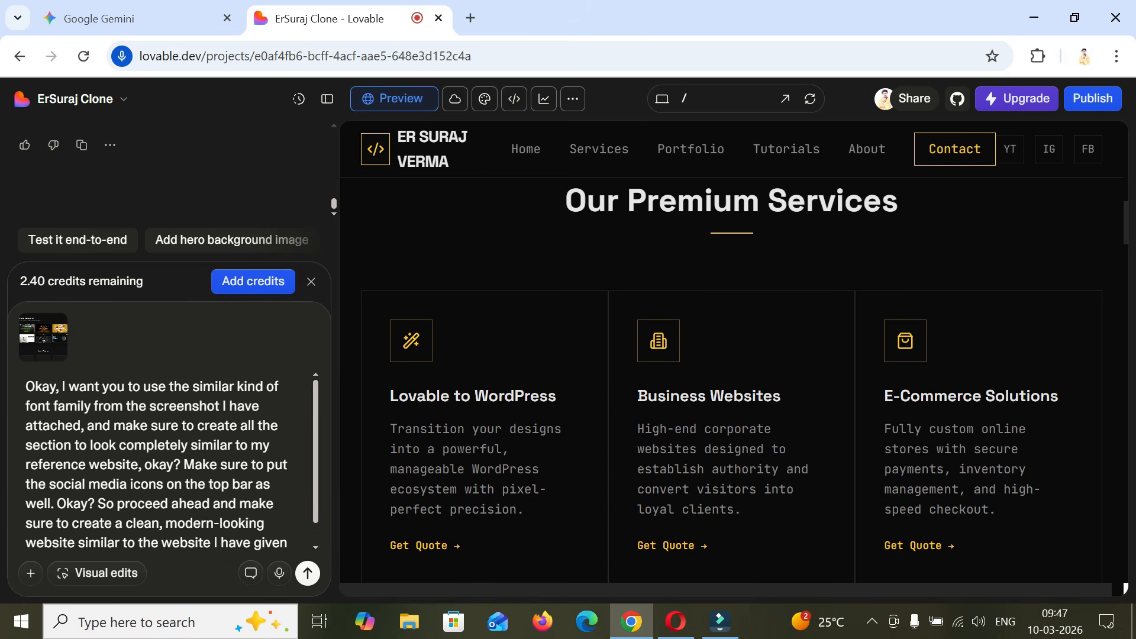
scroll(169, 462, "up", 1)
scroll(169, 461, "down", 1)
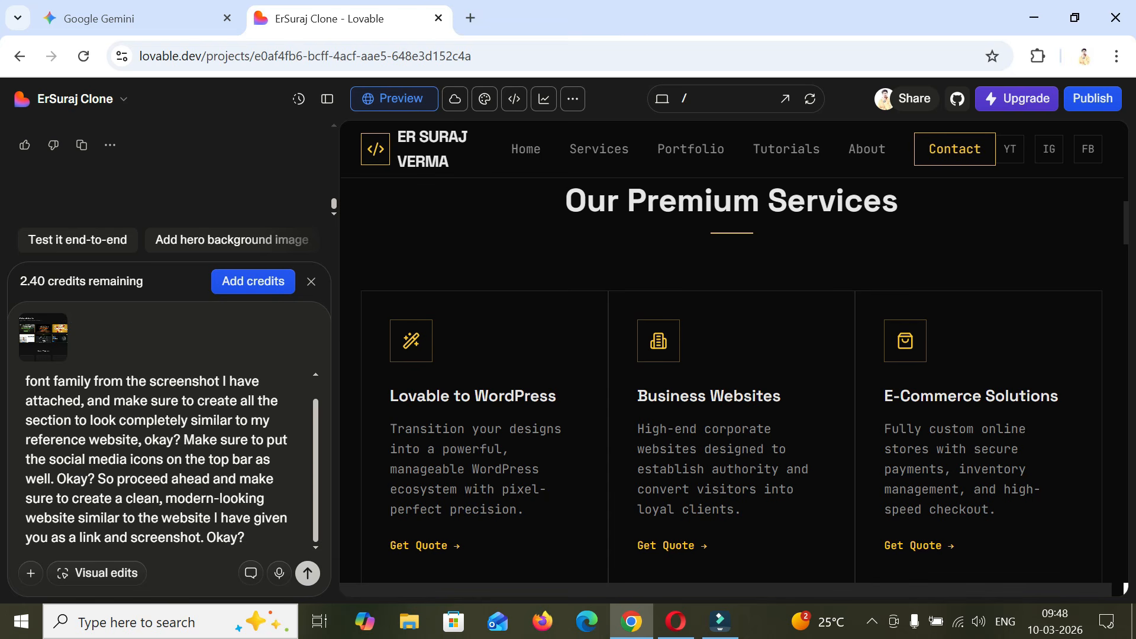
left_click(308, 573)
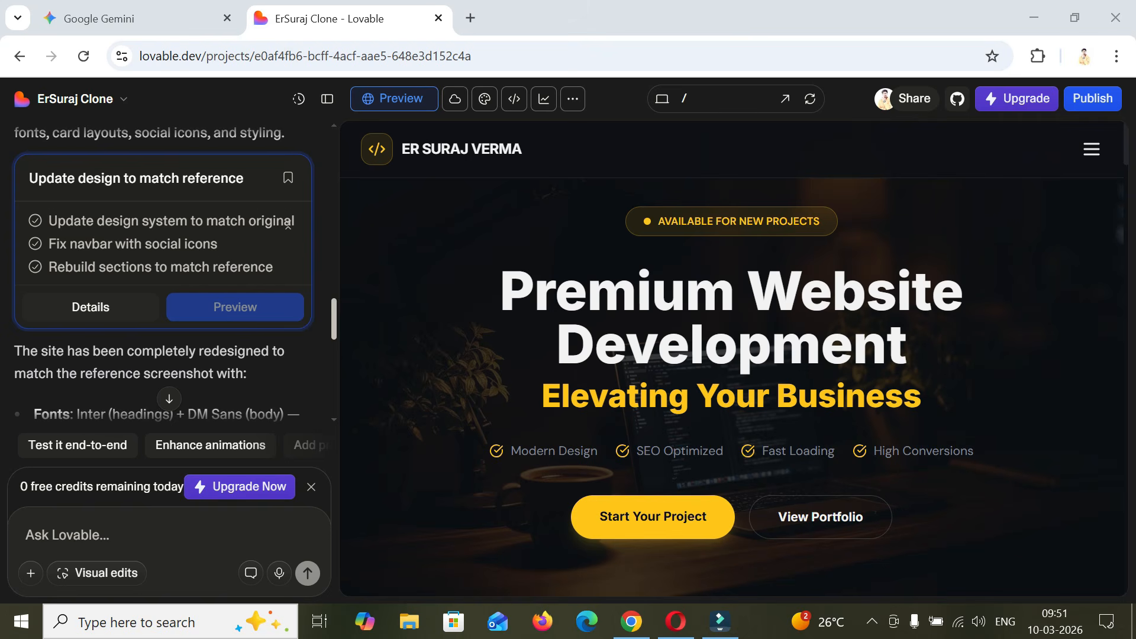
- Read the redesign summary down to the footer entry and hide the chat to view the updated website at full width
scroll(169, 387, "down", 4)
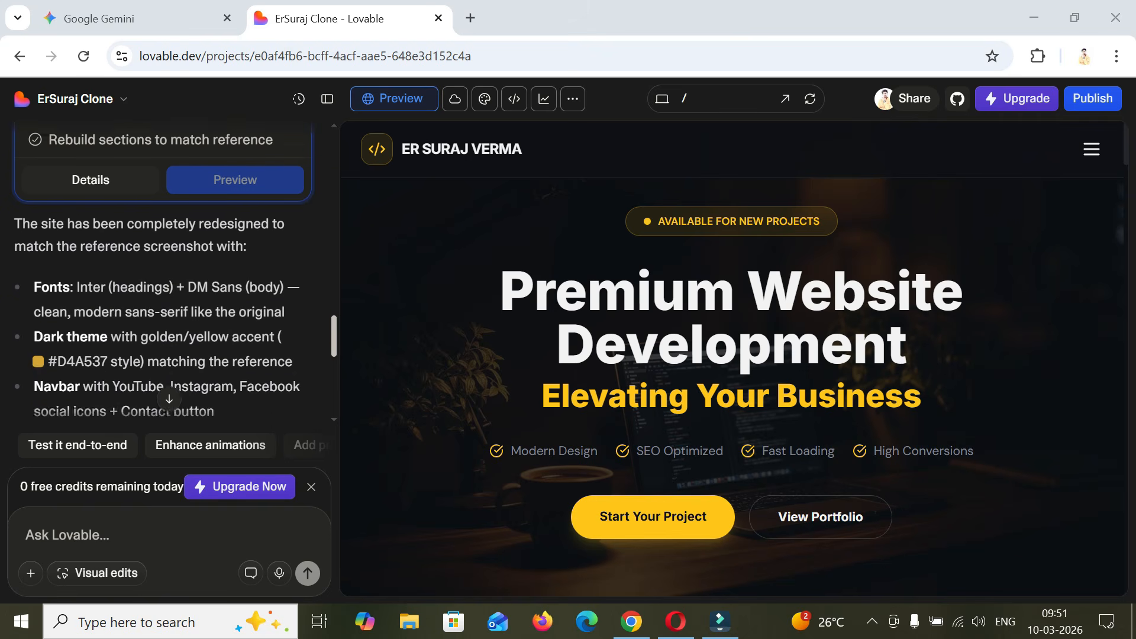
scroll(169, 387, "down", 1)
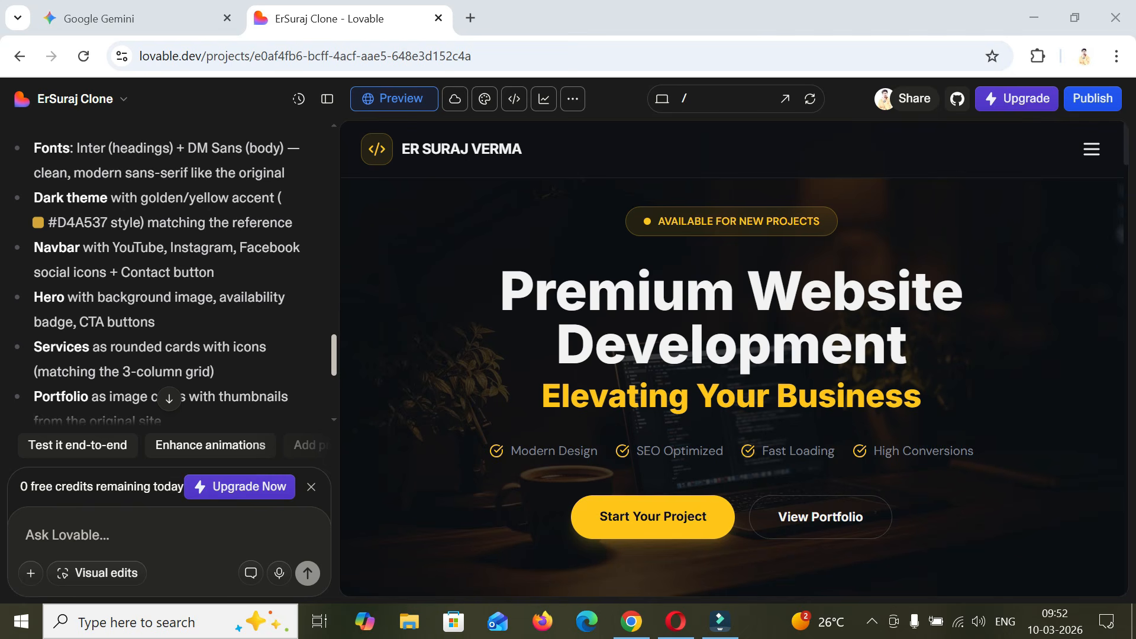
scroll(169, 391, "down", 4)
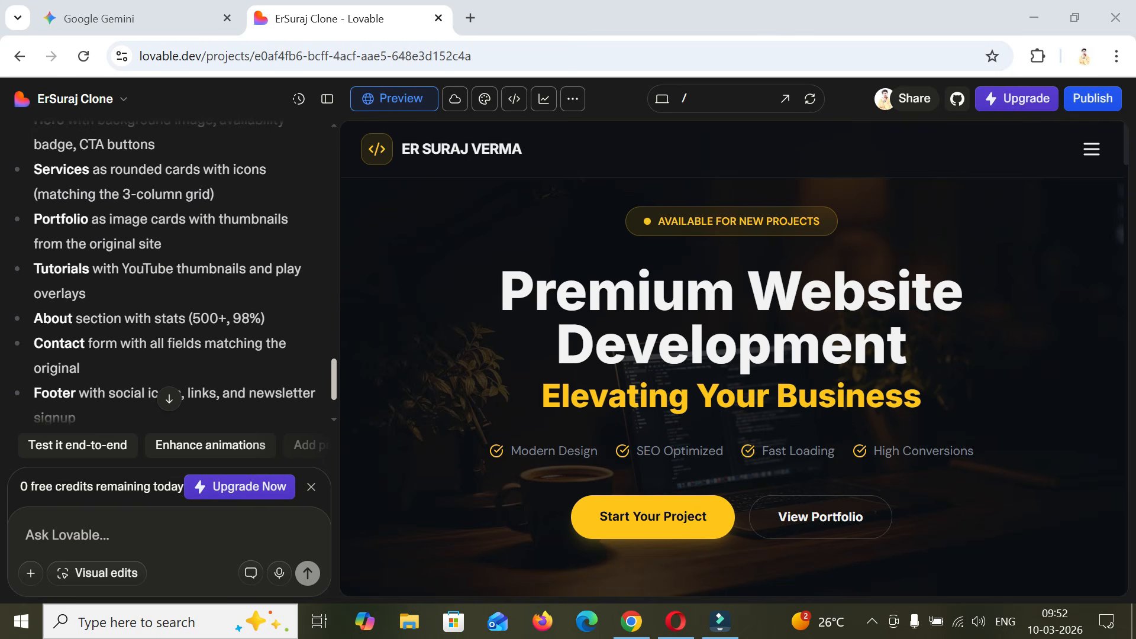
scroll(170, 391, "down", 3)
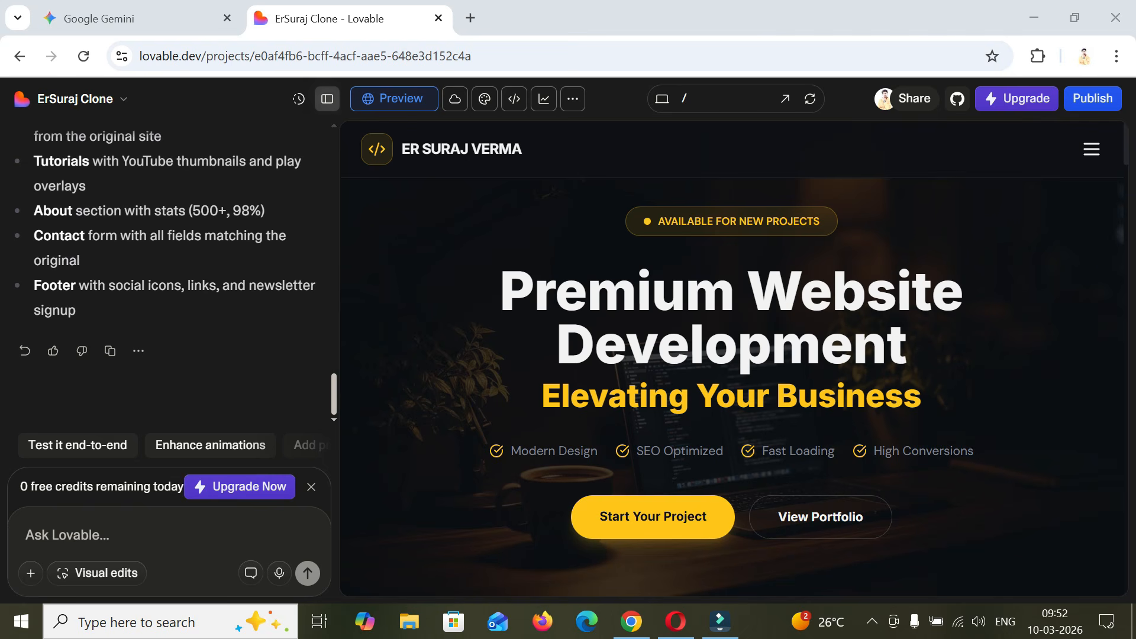
left_click(327, 99)
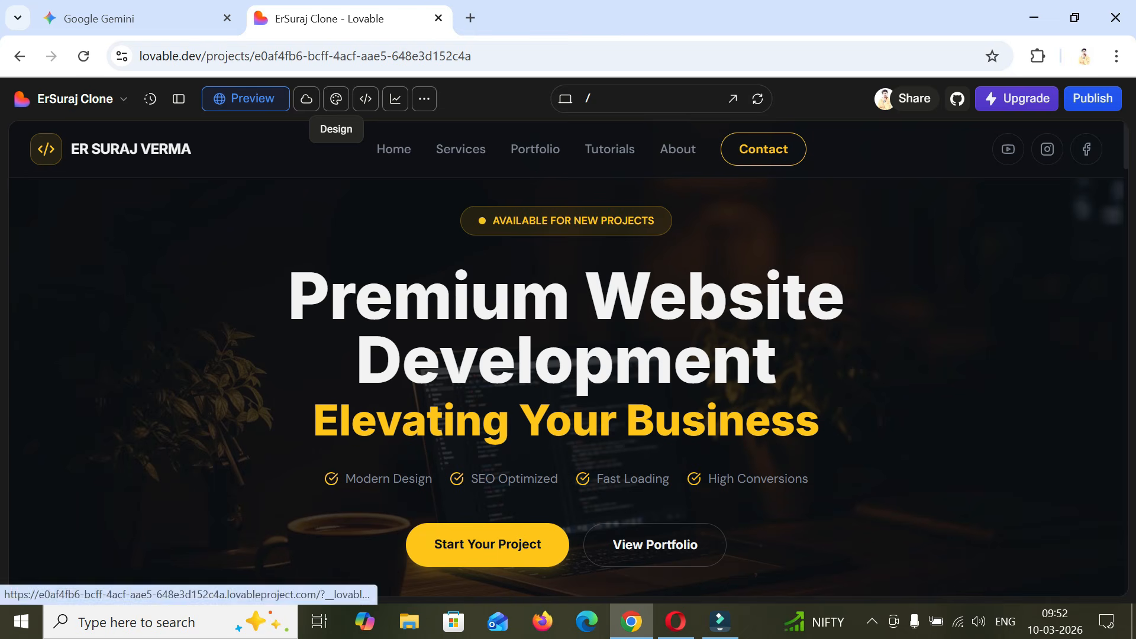
- Examine the updated clone's hero, Technologies We Master, Our Premium Services and feature card sections
scroll(568, 390, "down", 1)
scroll(651, 366, "down", 3)
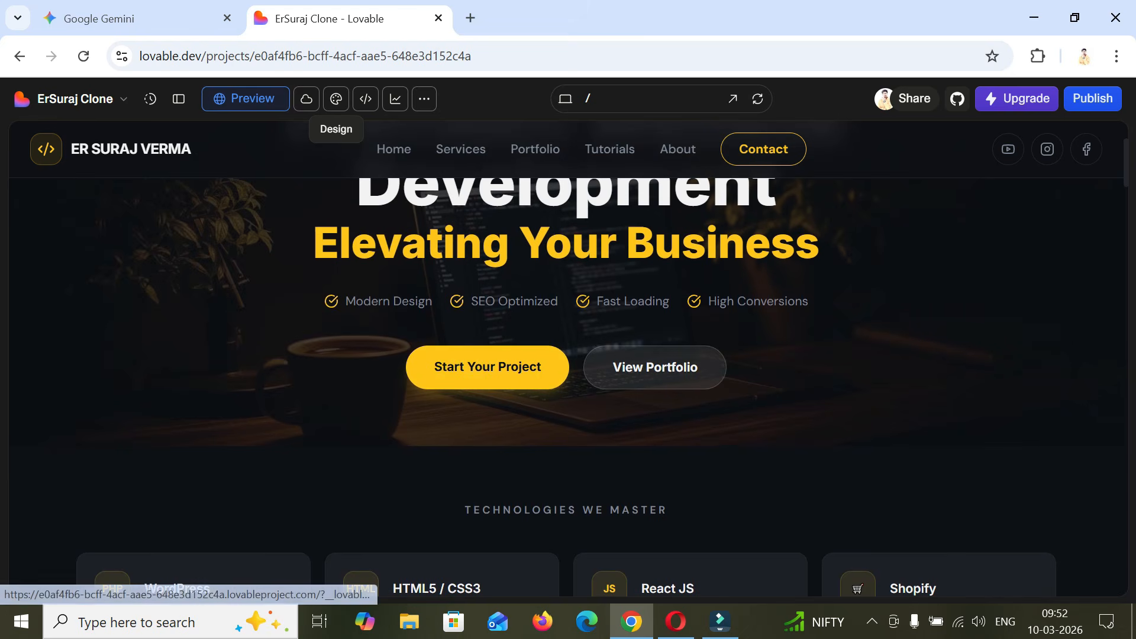
scroll(651, 366, "down", 3)
scroll(651, 367, "down", 2)
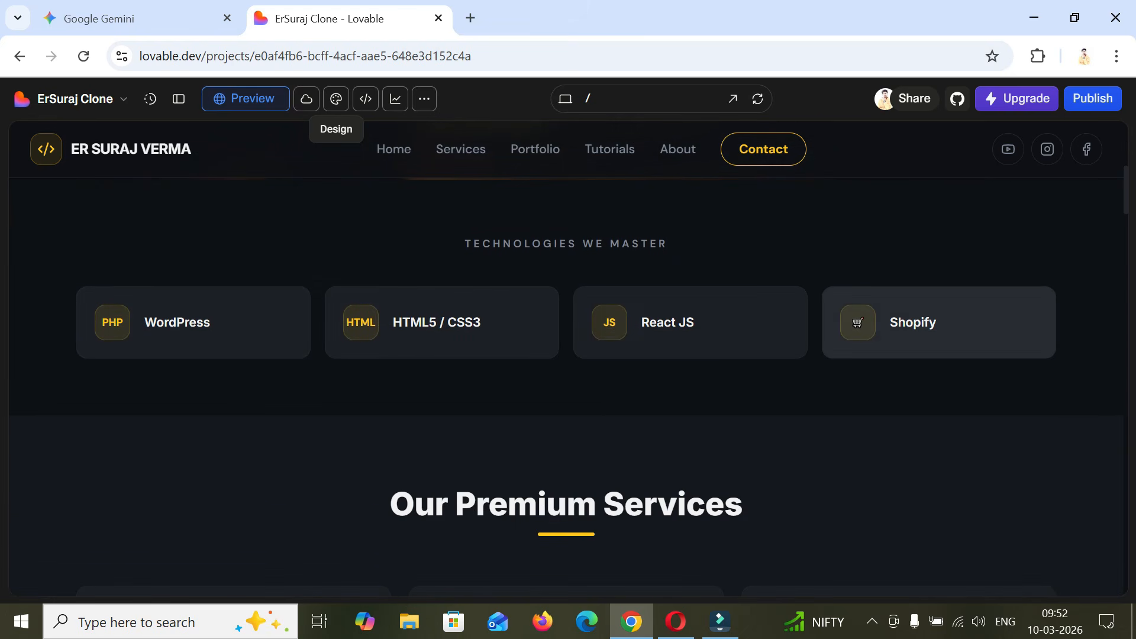
scroll(651, 367, "down", 5)
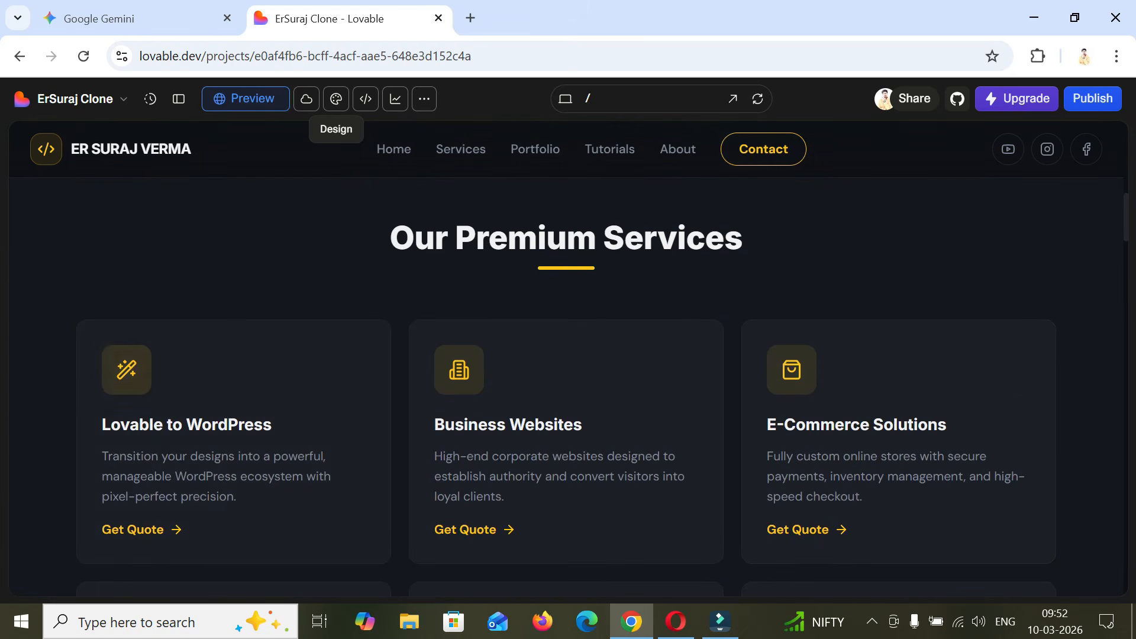
scroll(651, 367, "down", 3)
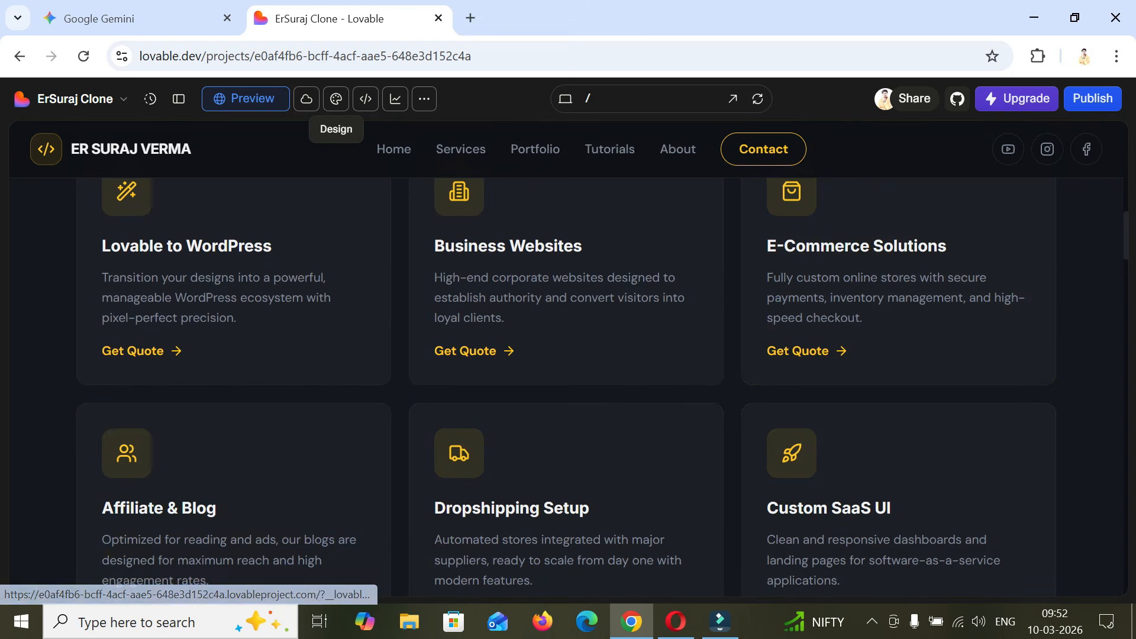
scroll(651, 367, "down", 3)
scroll(568, 385, "down", 3)
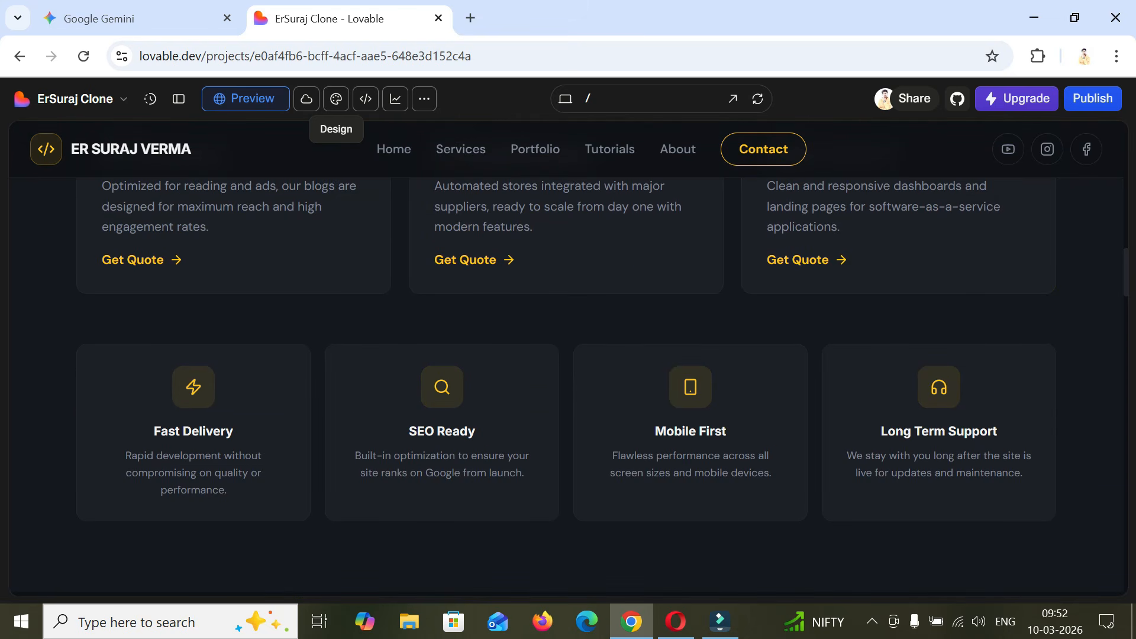
scroll(568, 385, "down", 5)
scroll(568, 385, "down", 4)
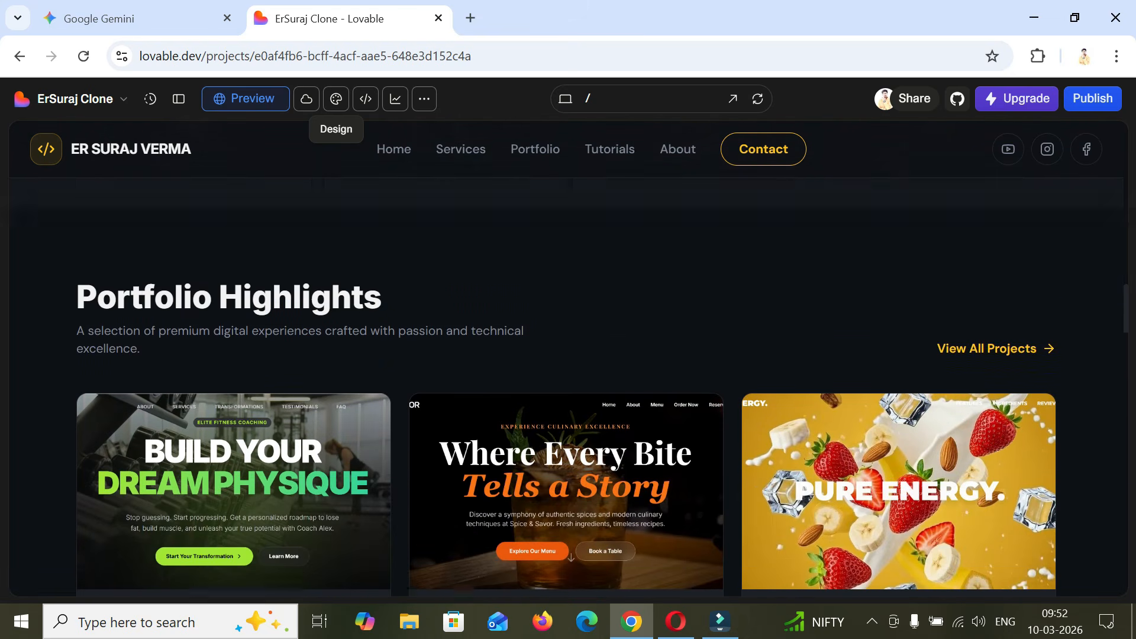
- Review the updated Portfolio Highlights, Latest Tutorials, about section, Launch Your Project form and footer of the clone
scroll(568, 385, "up", 3)
scroll(568, 385, "down", 4)
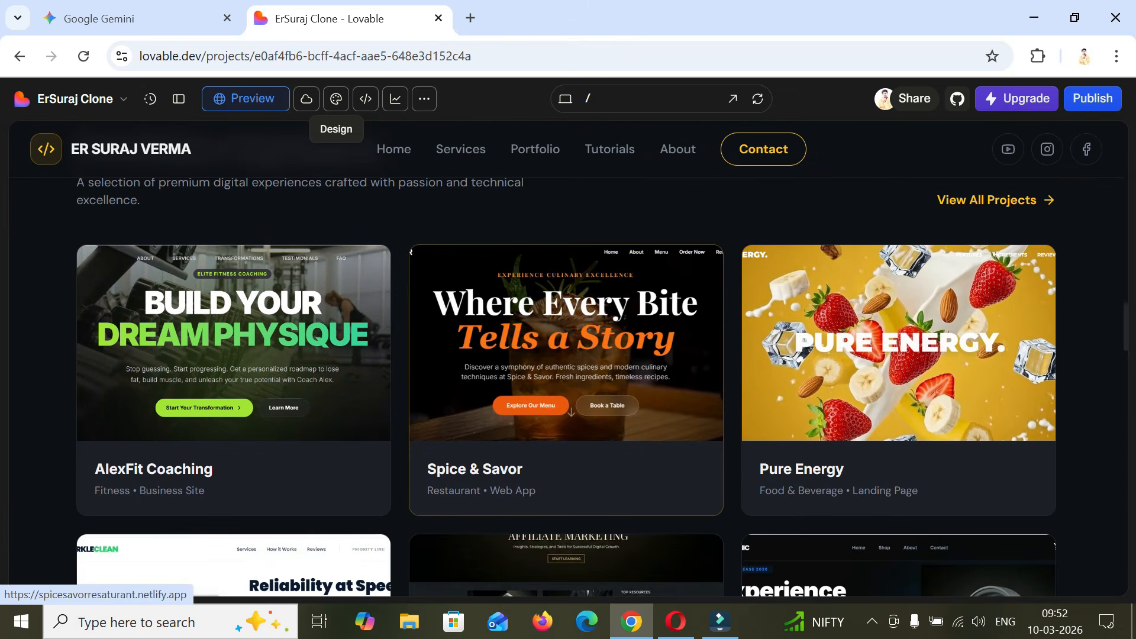
scroll(568, 385, "down", 3)
scroll(568, 385, "down", 3)
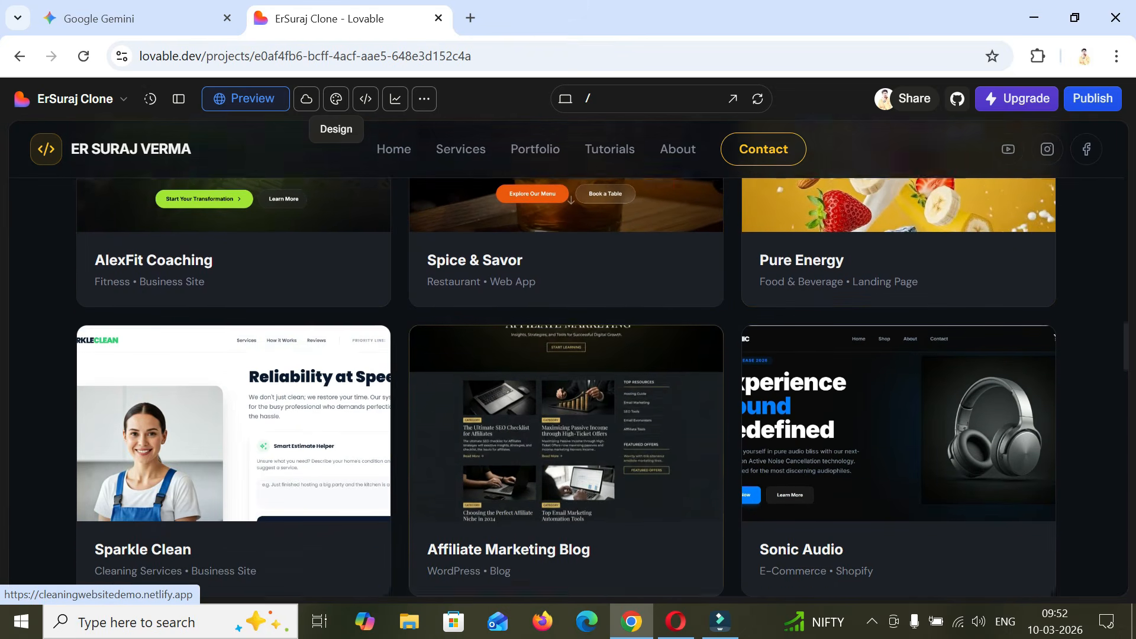
scroll(568, 385, "down", 8)
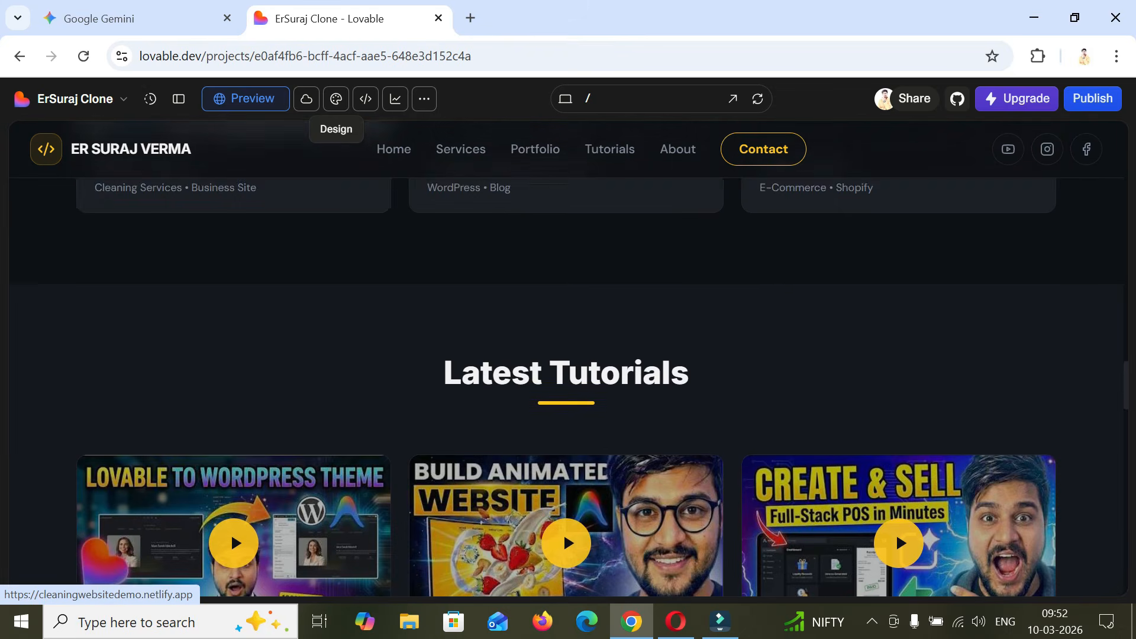
scroll(896, 237, "down", 6)
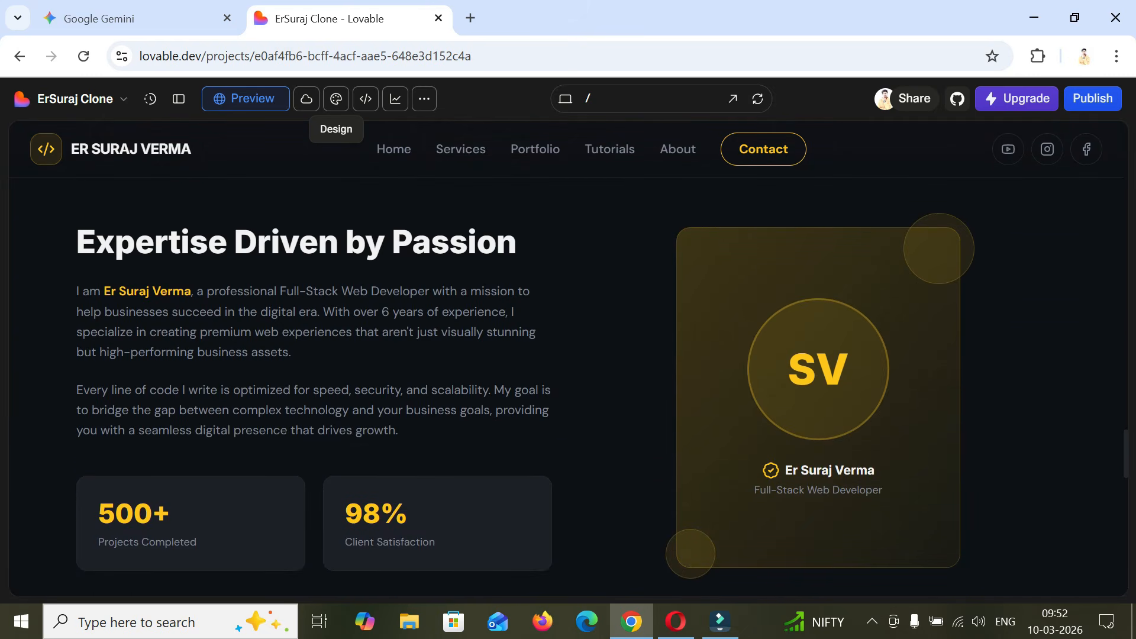
scroll(568, 355, "down", 3)
scroll(568, 355, "up", 3)
scroll(568, 355, "down", 2)
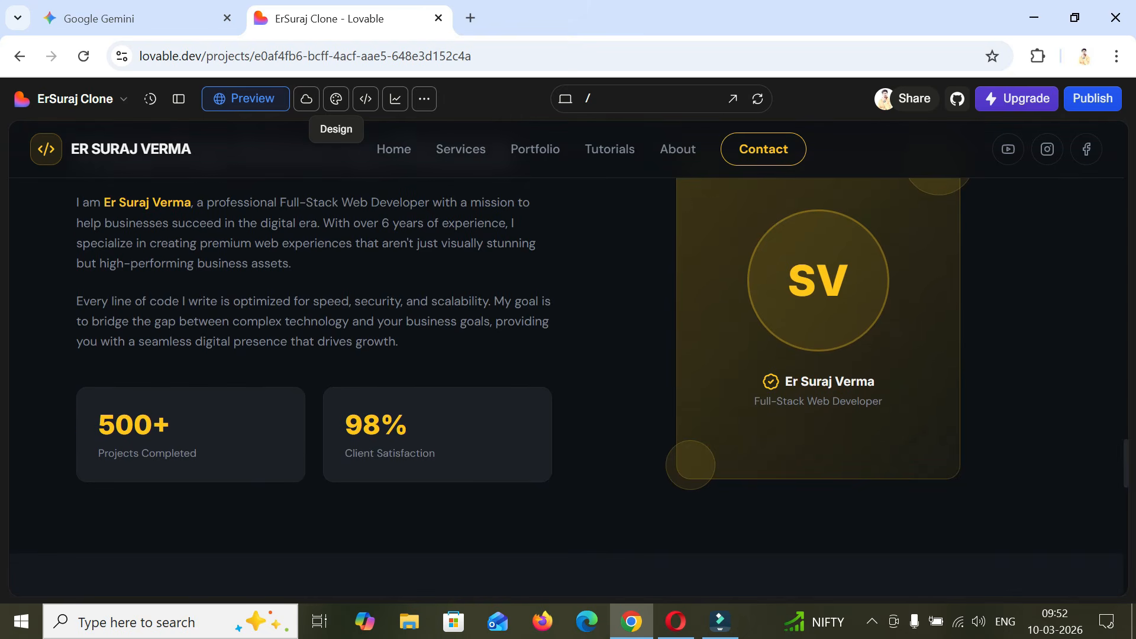
scroll(568, 384, "down", 9)
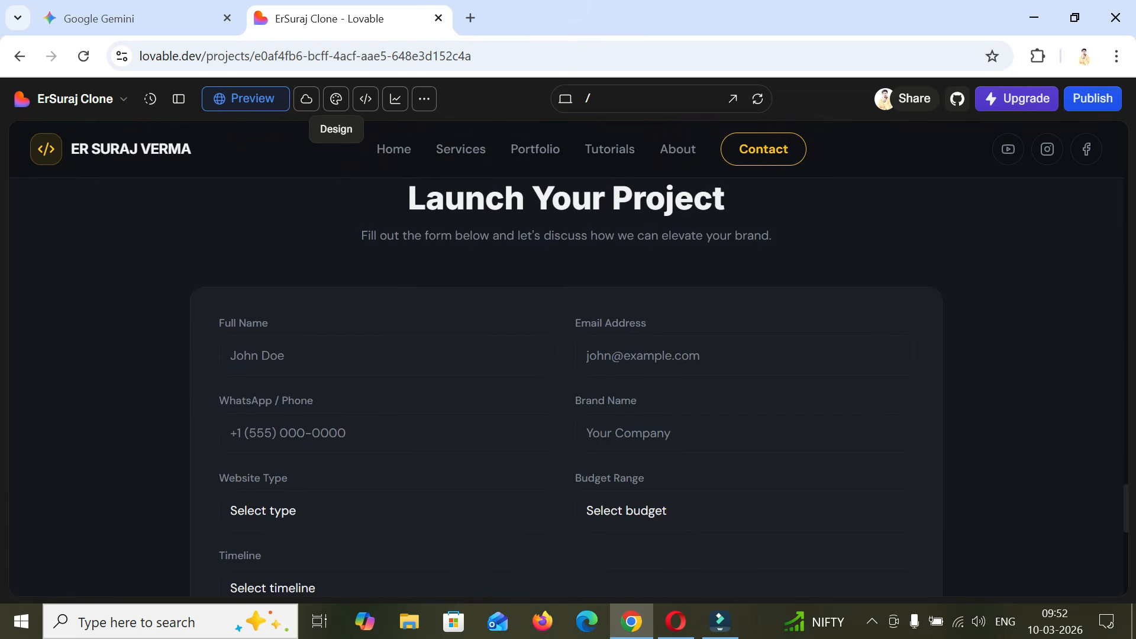
scroll(568, 385, "down", 8)
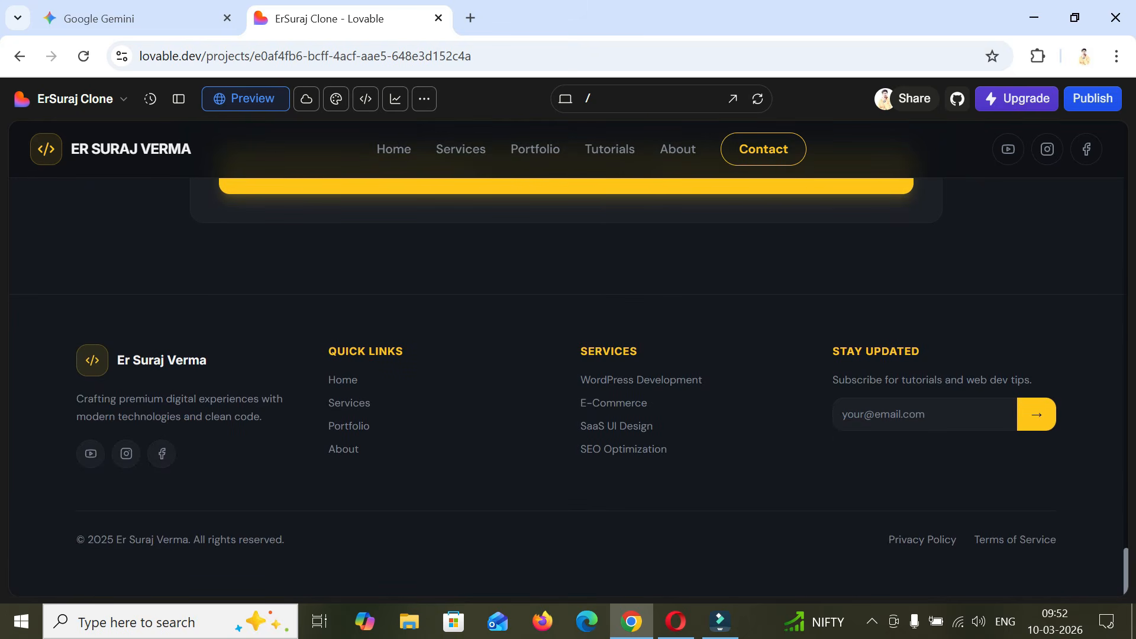
scroll(568, 385, "up", 15)
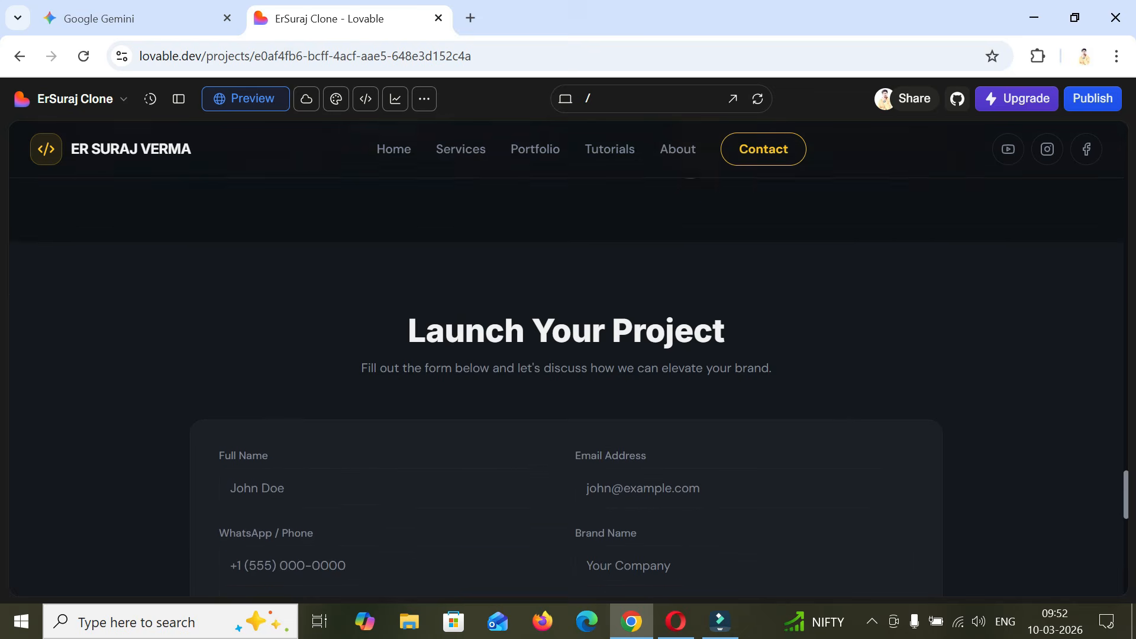
scroll(896, 417, "up", 15)
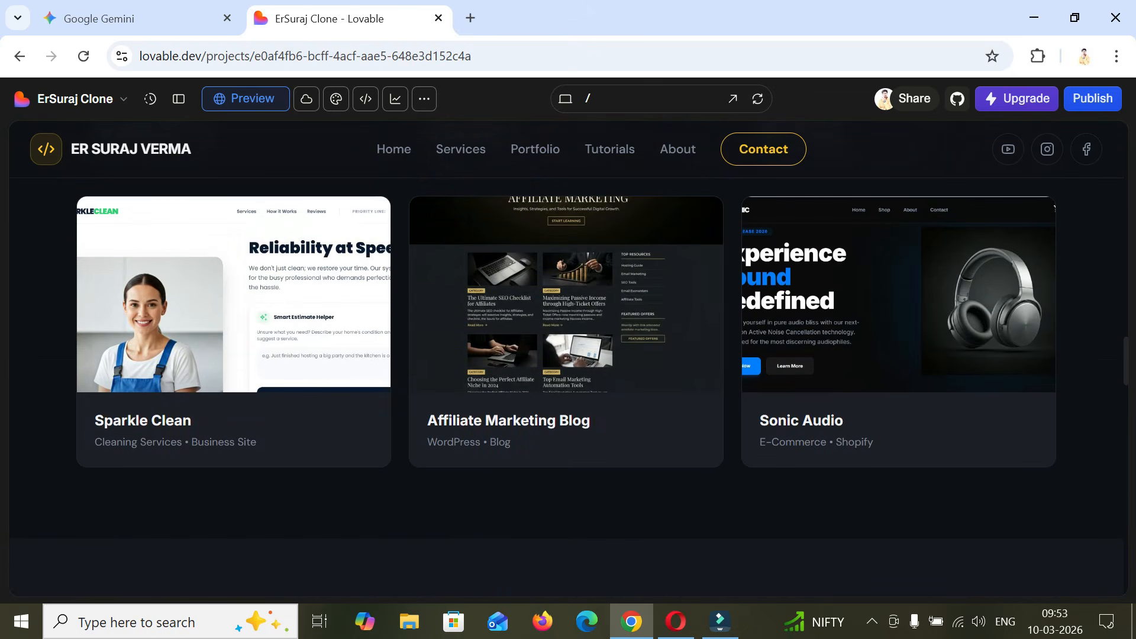
scroll(566, 385, "up", 15)
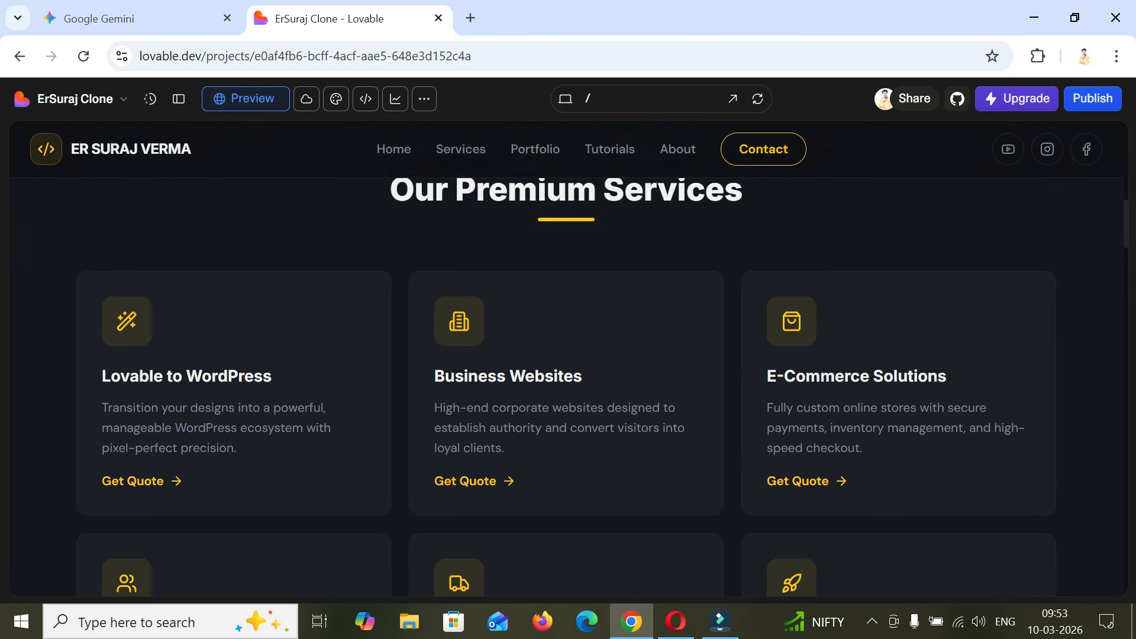
- Check the original website in Opera and open its address in a new Chrome tab beside the Lovable project
left_click(675, 621)
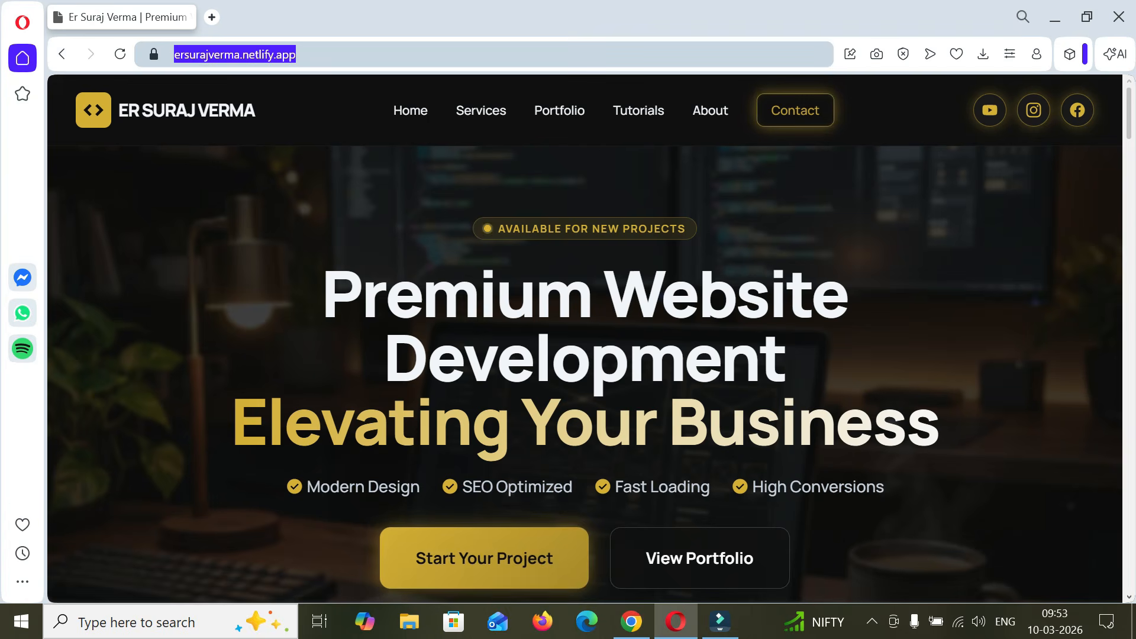
left_click(630, 621)
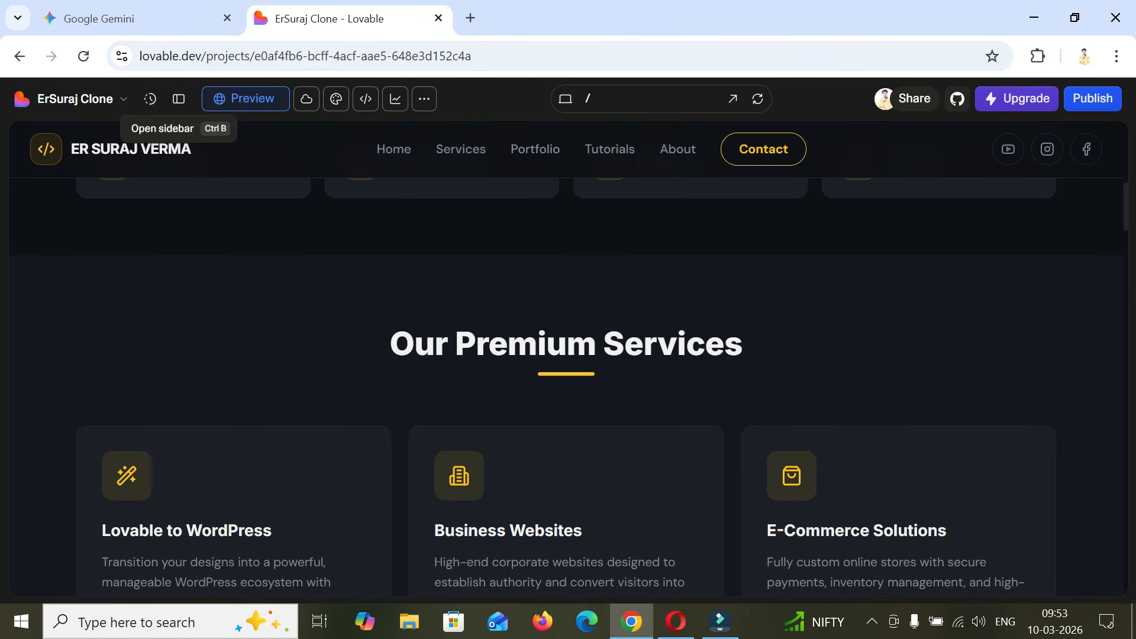
scroll(566, 384, "up", 10)
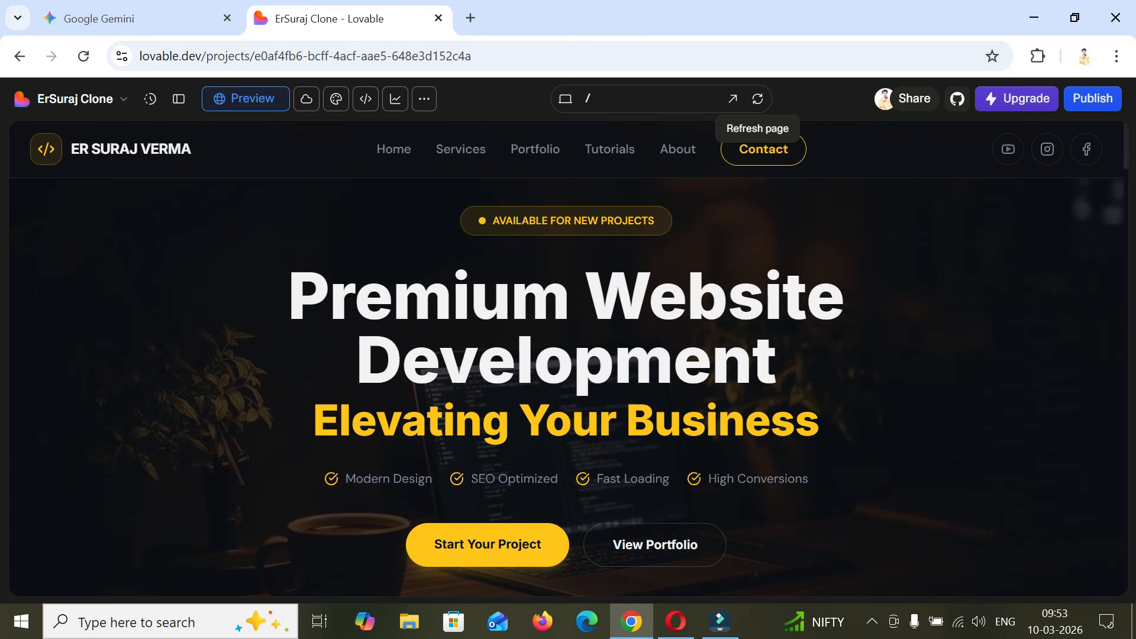
left_click(470, 18)
type("https://ersurajverma.netlify.app")
key("Return")
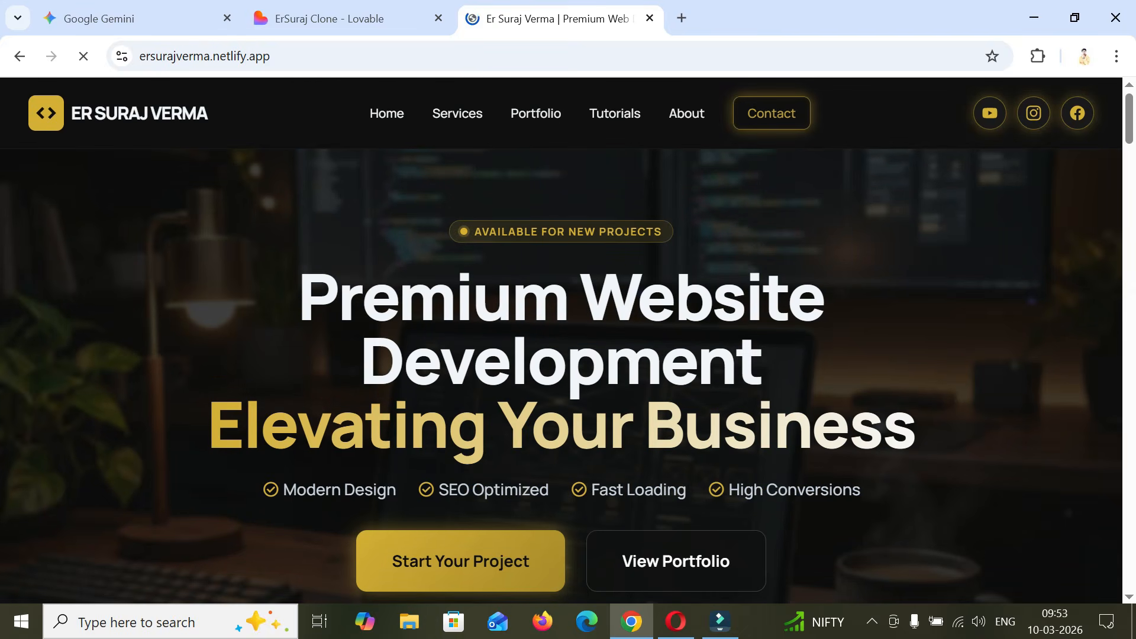
- Compare the hero, technologies and services sections of the clone with those of the original website
key("ctrl+shift+Tab")
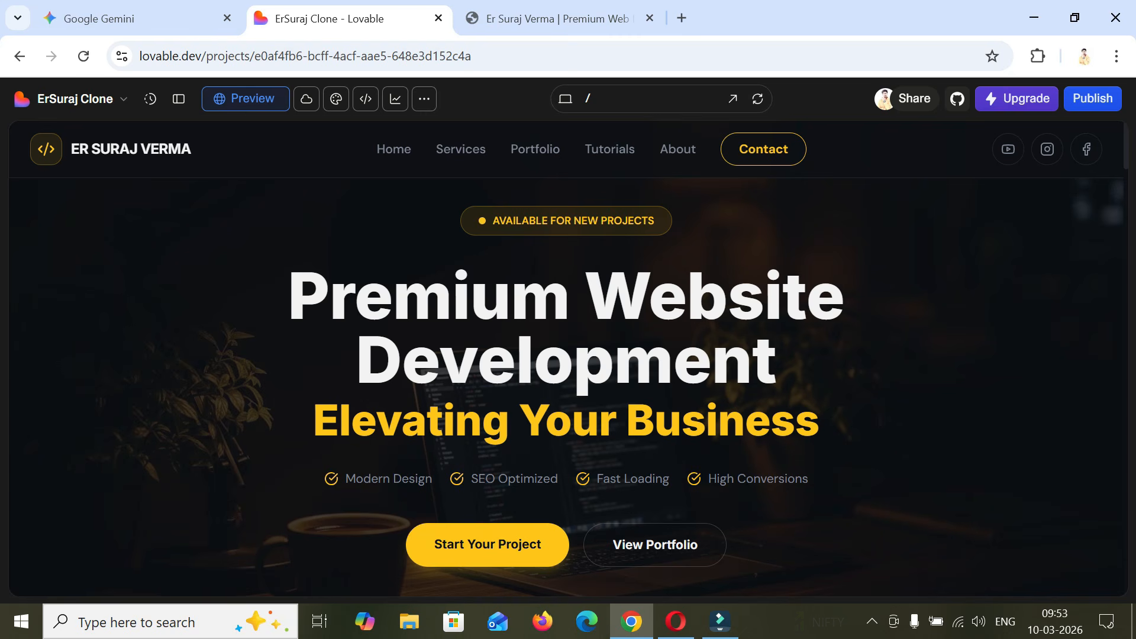
key("ctrl+Tab")
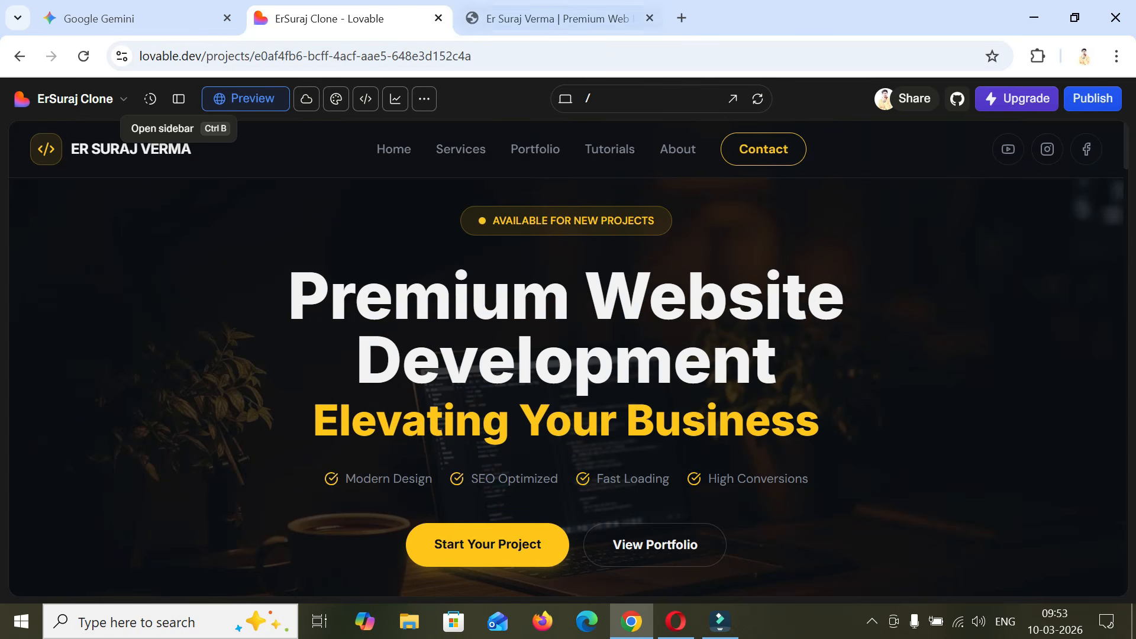
key("ctrl+Tab")
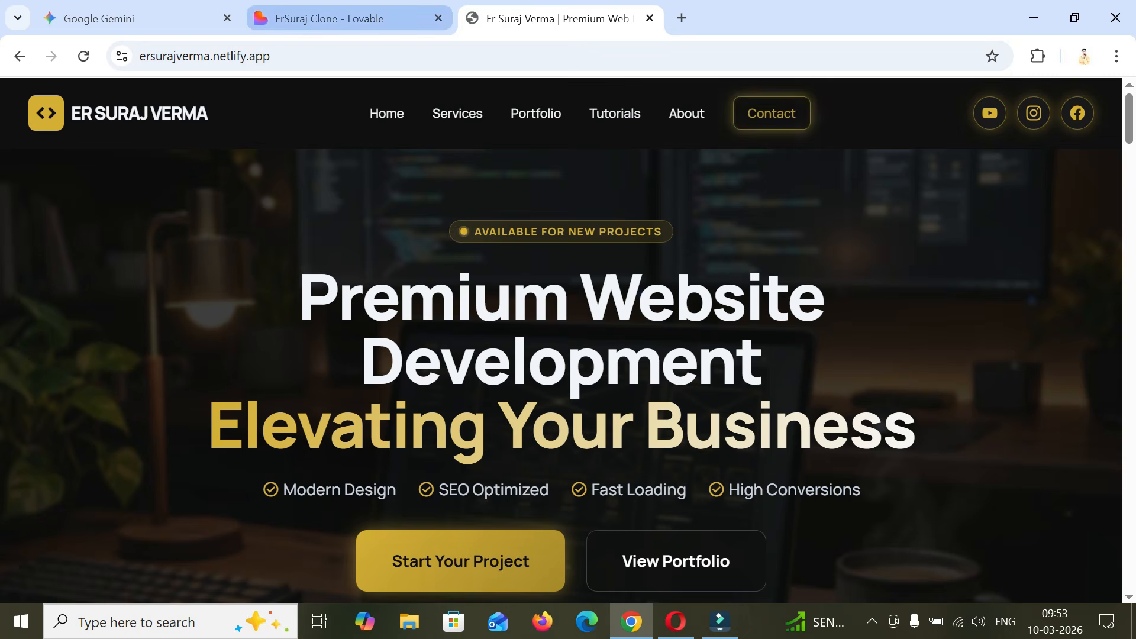
left_click(354, 18)
scroll(566, 359, "down", 6)
key("ctrl+Tab")
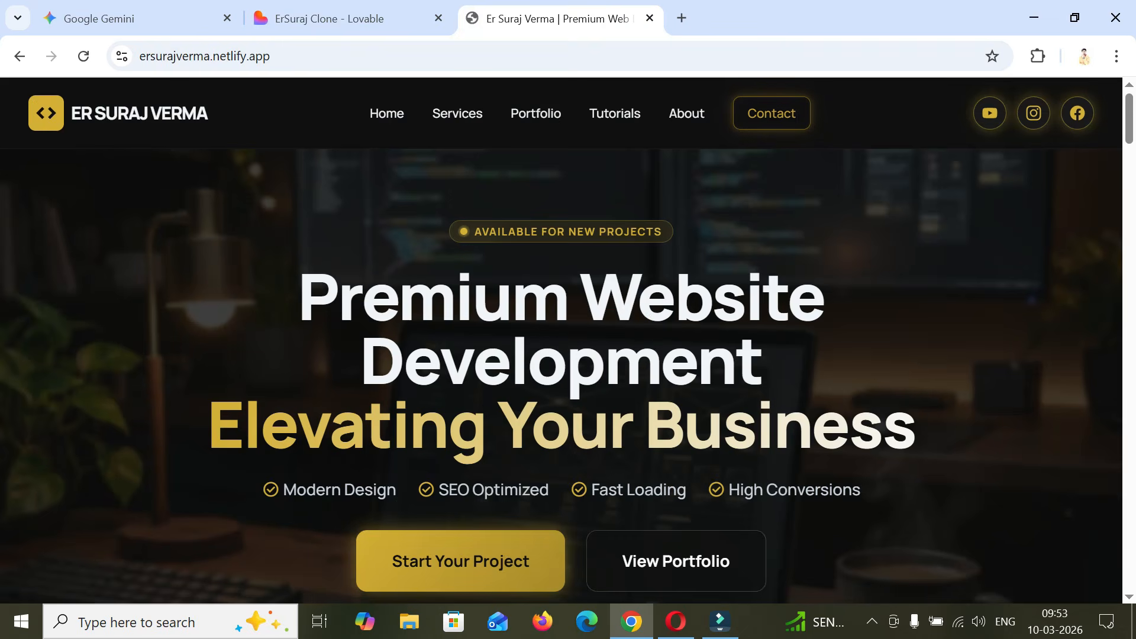
scroll(568, 340, "down", 6)
key("ctrl+shift+Tab")
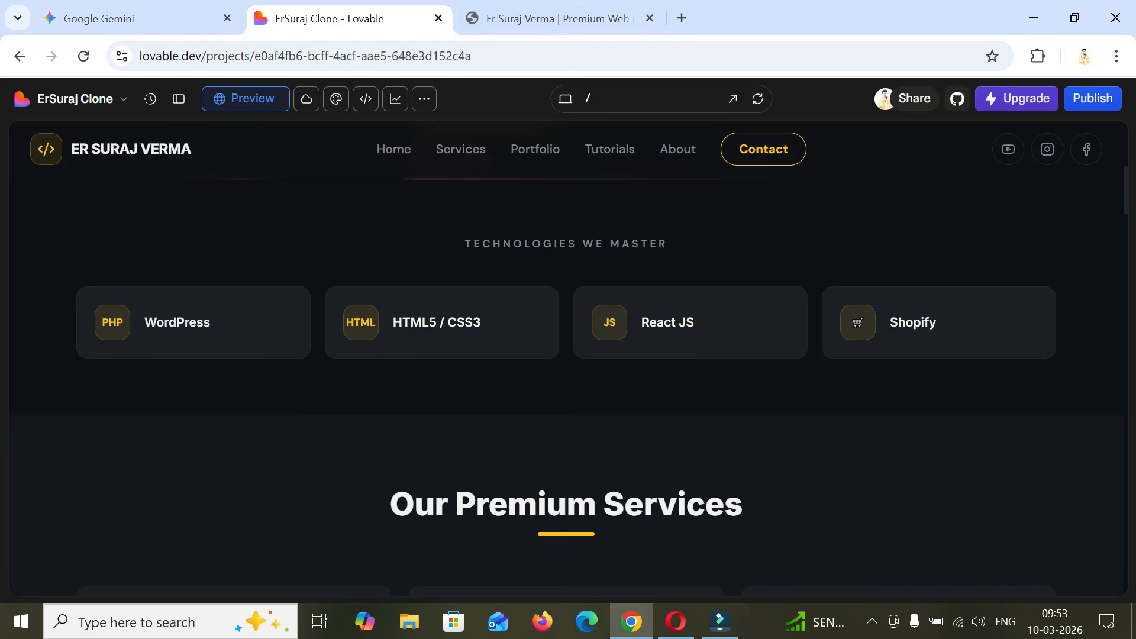
scroll(568, 355, "down", 8)
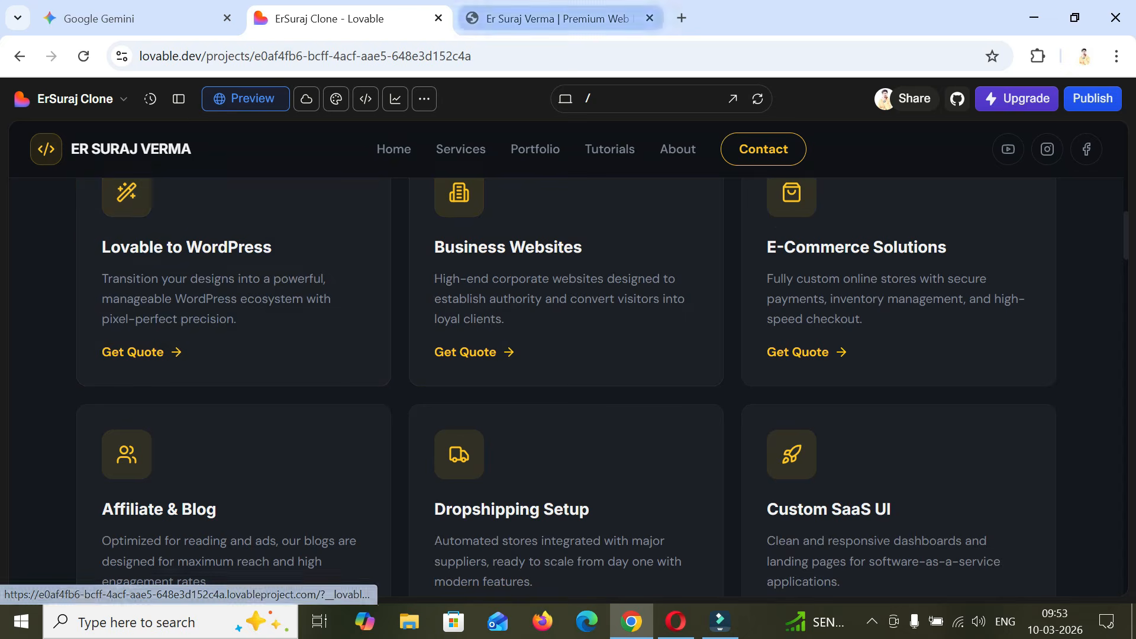
key("ctrl+Tab")
scroll(568, 355, "down", 8)
scroll(568, 355, "down", 10)
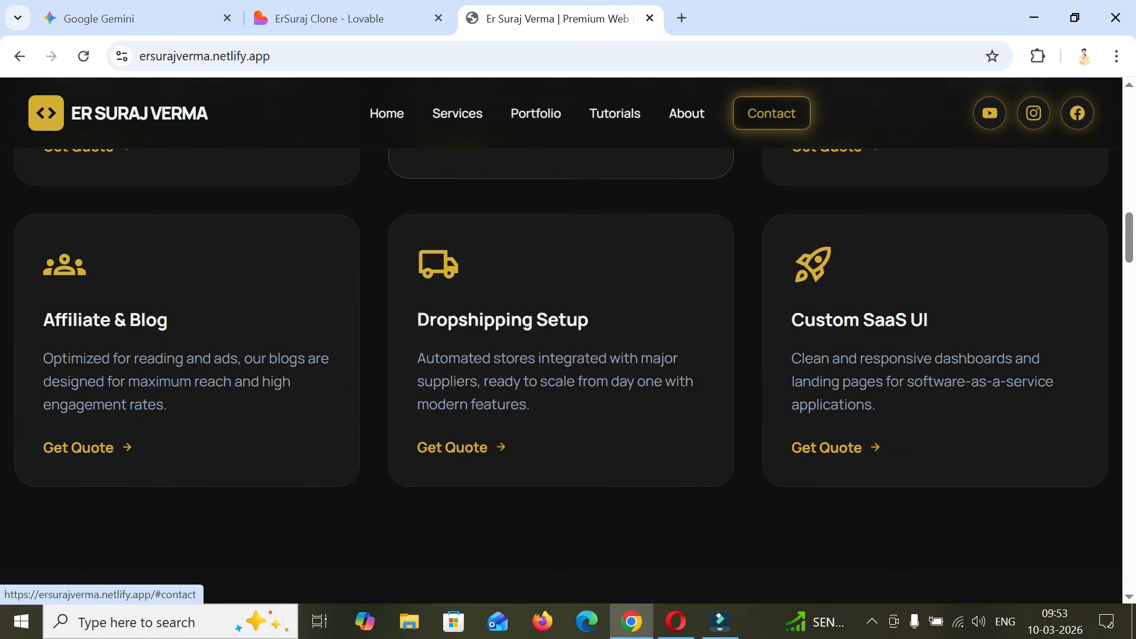
- Return to the clone and examine its feature cards, tutorials, contact form and footer before going back to the hero
key("ctrl+shift+Tab")
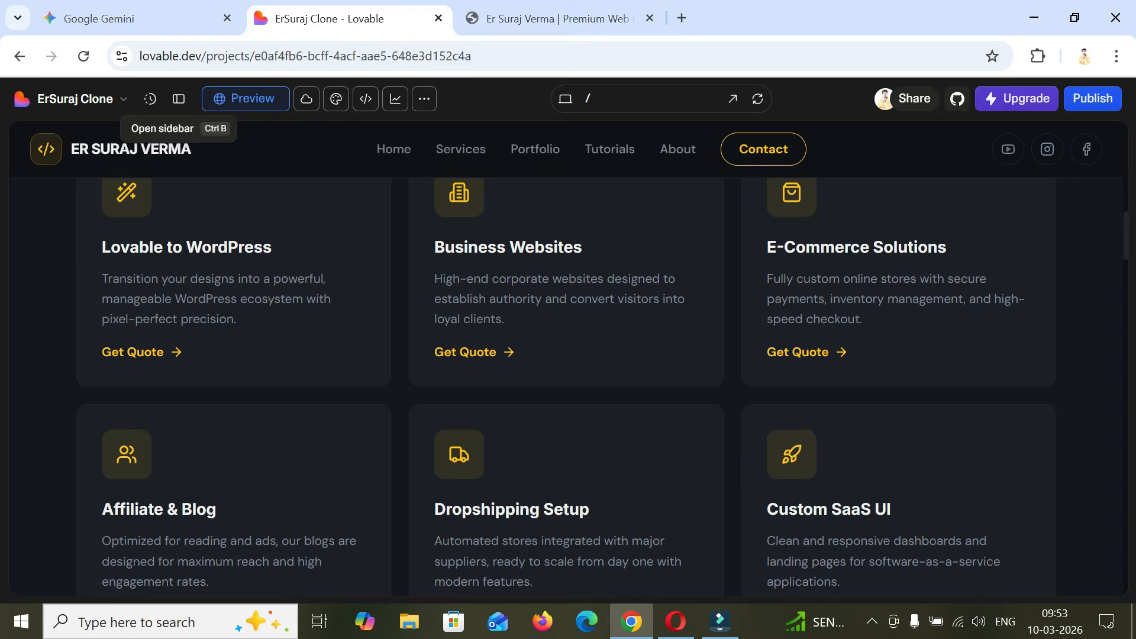
scroll(568, 355, "down", 9)
scroll(568, 355, "up", 3)
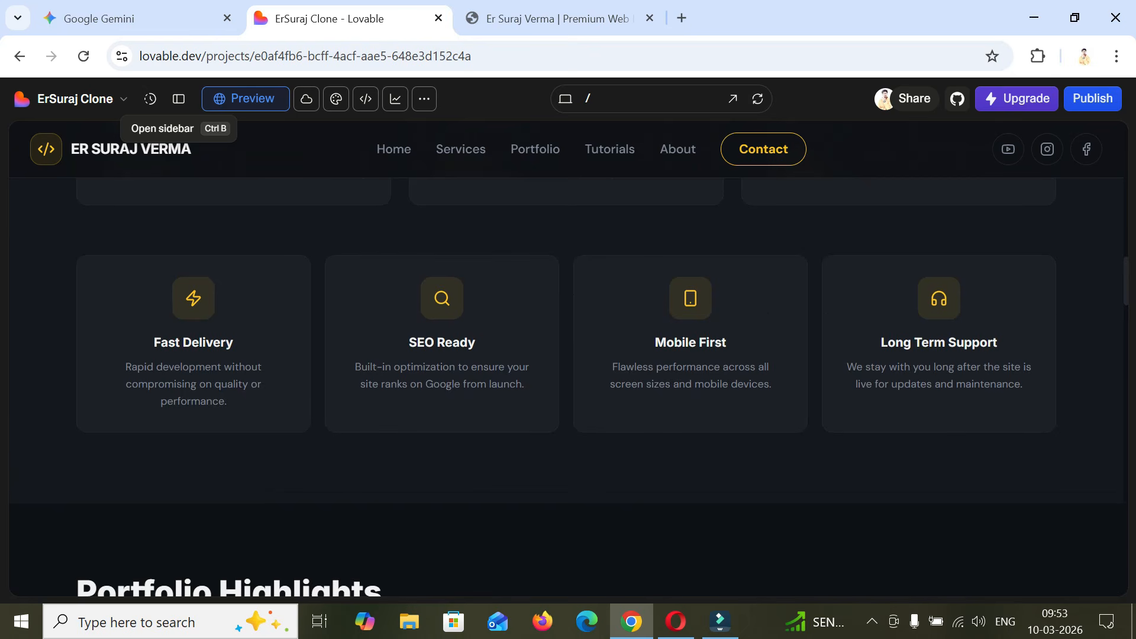
scroll(568, 355, "down", 10)
scroll(568, 355, "down", 10)
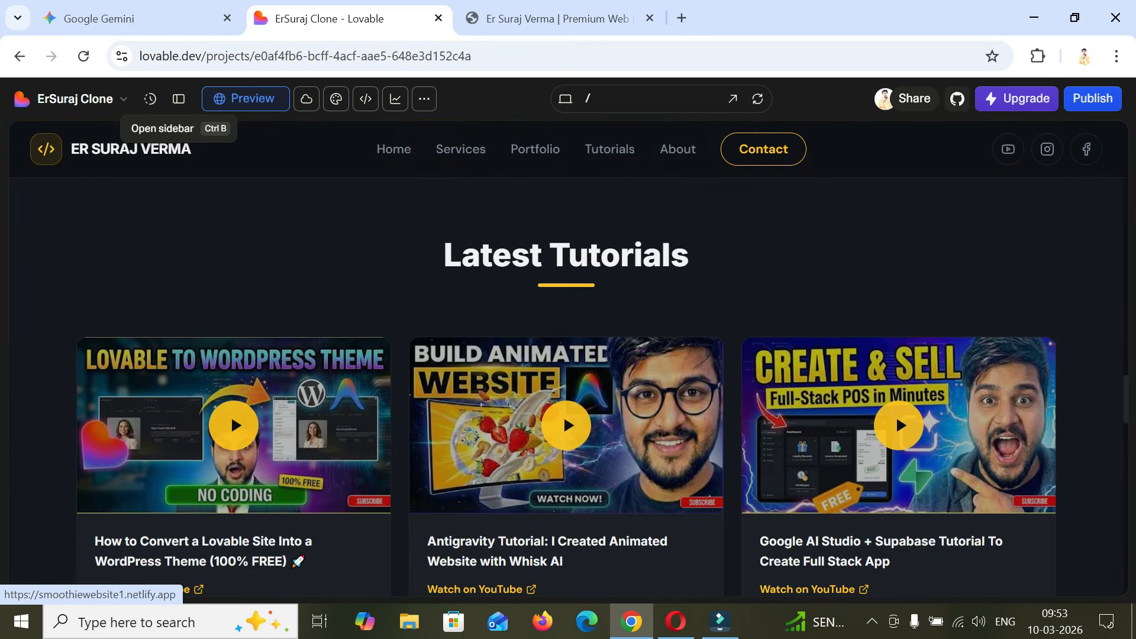
scroll(568, 355, "down", 10)
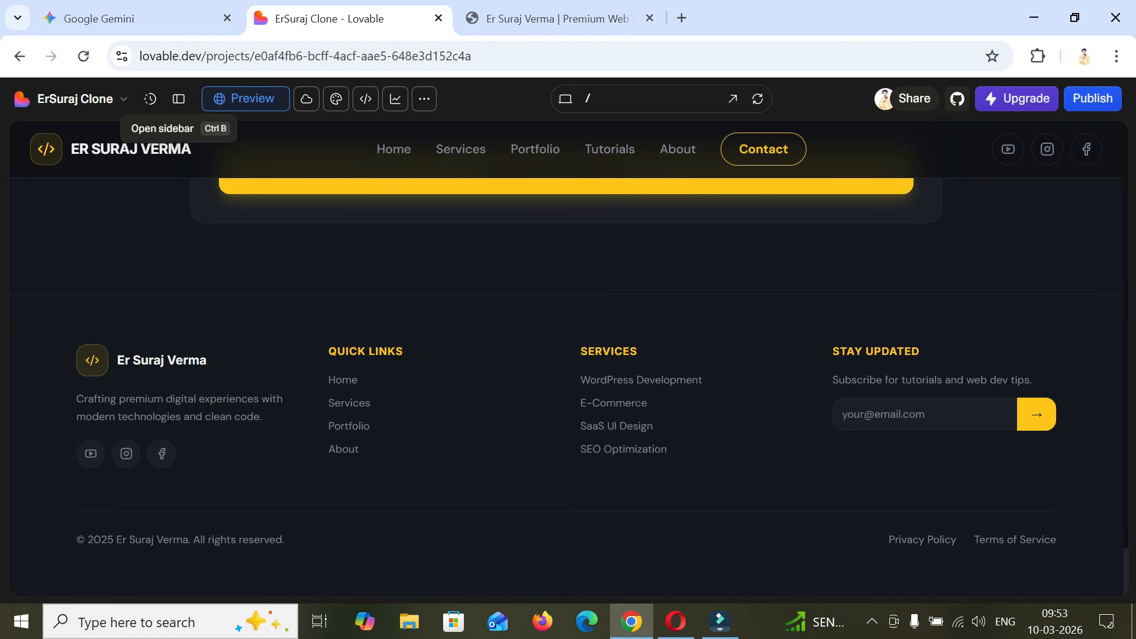
scroll(568, 355, "up", 20)
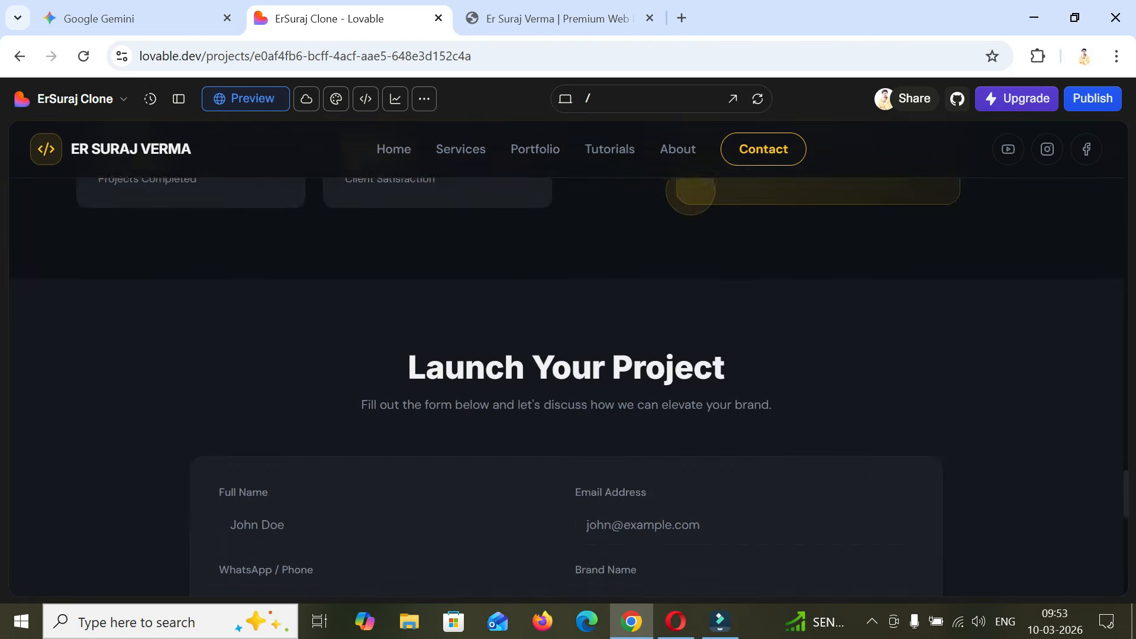
scroll(568, 355, "up", 15)
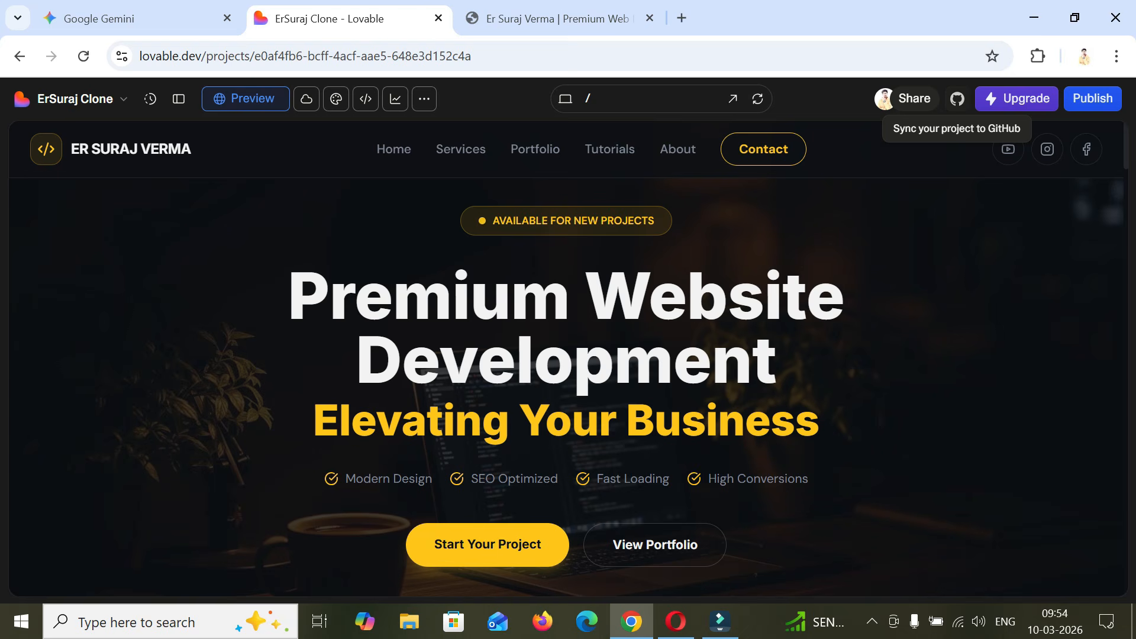
- Connect the project to the GitHub account, confirm the transfer for 2-way sync, and open the created repository
left_click(957, 98)
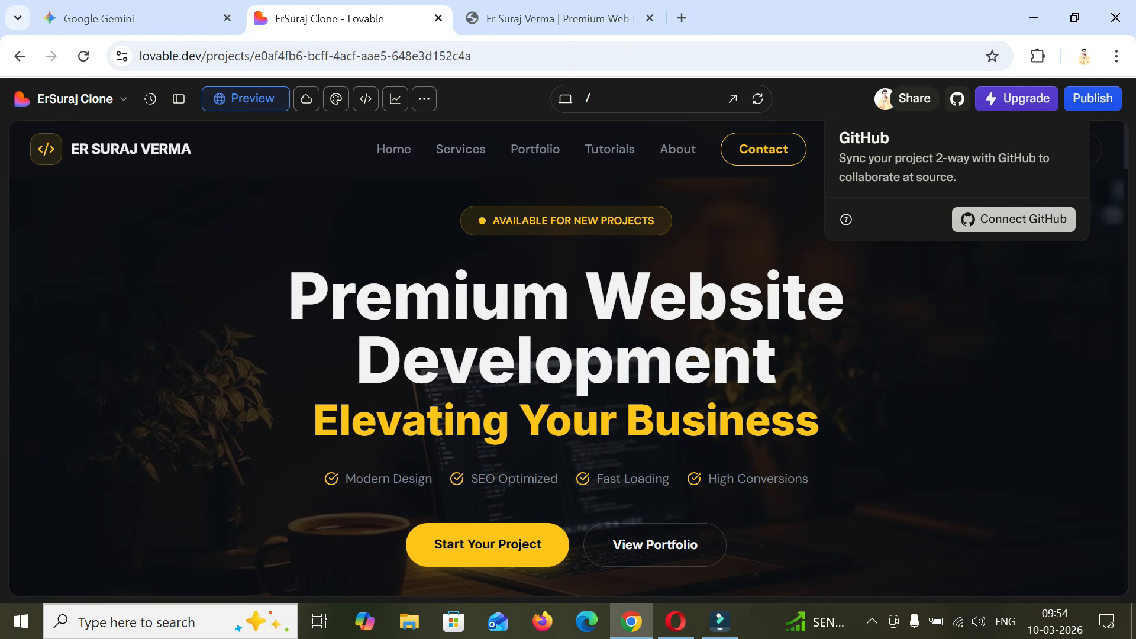
left_click(1014, 219)
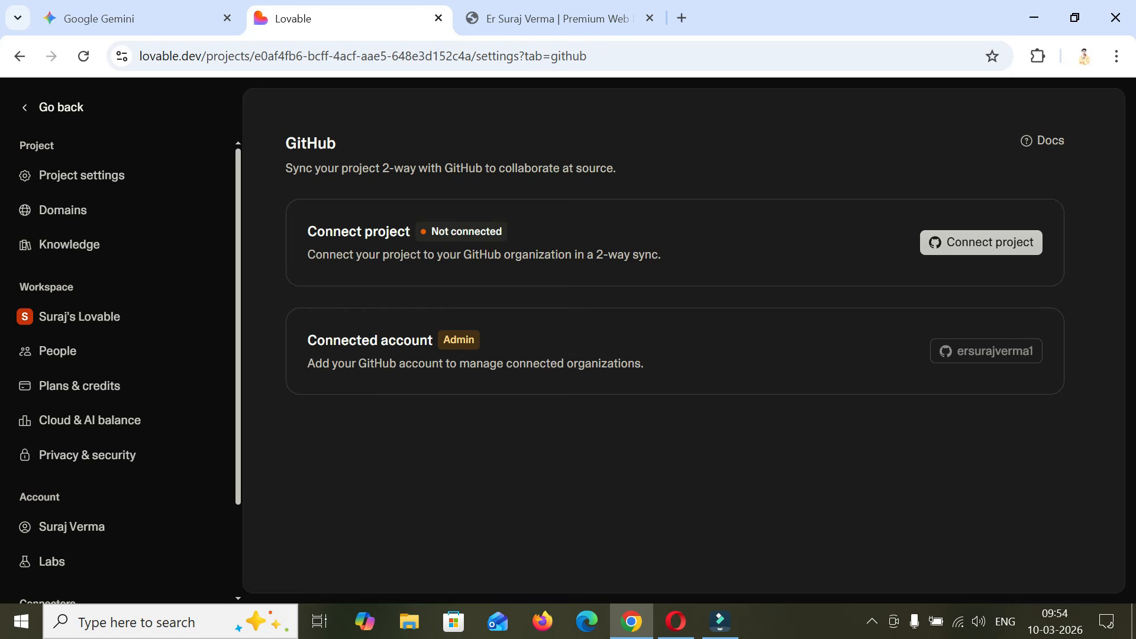
left_click(981, 242)
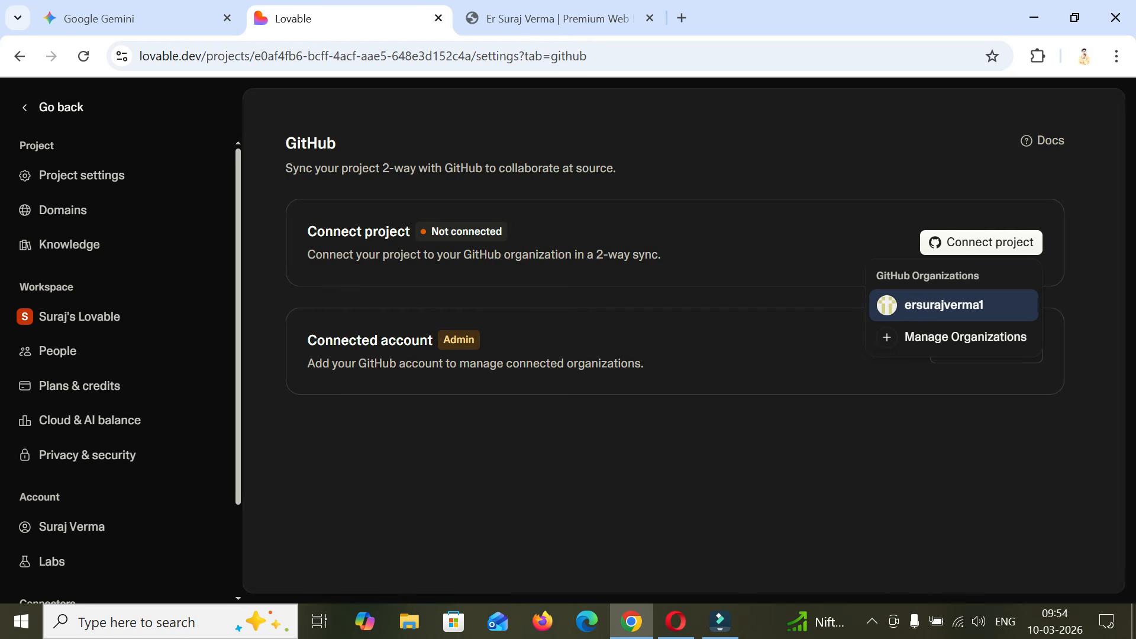
left_click(953, 305)
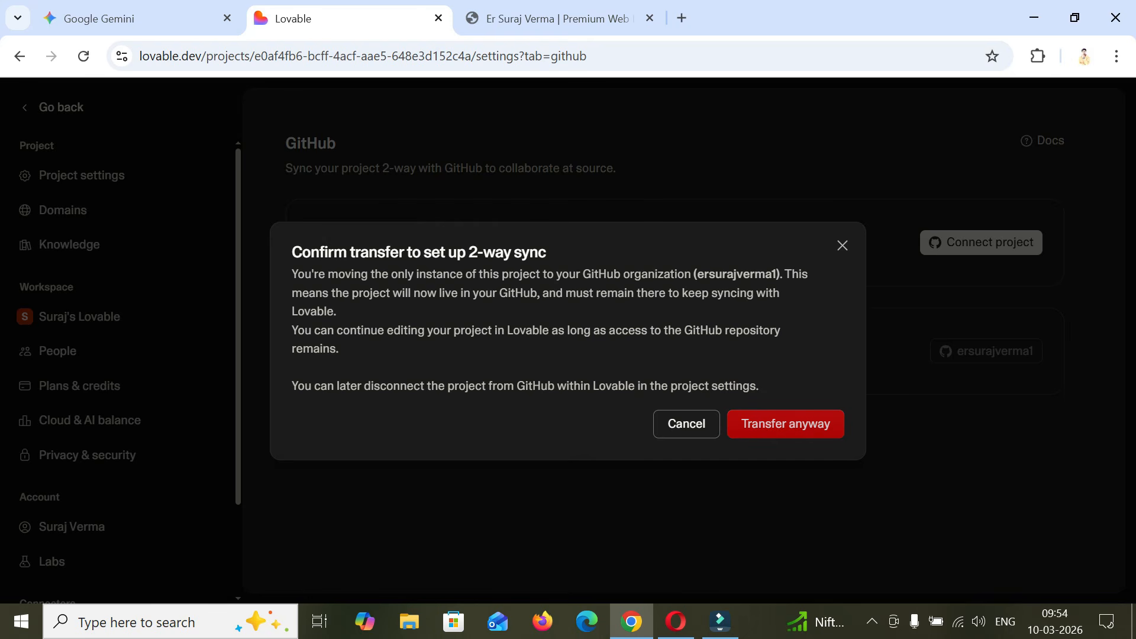
left_click(785, 425)
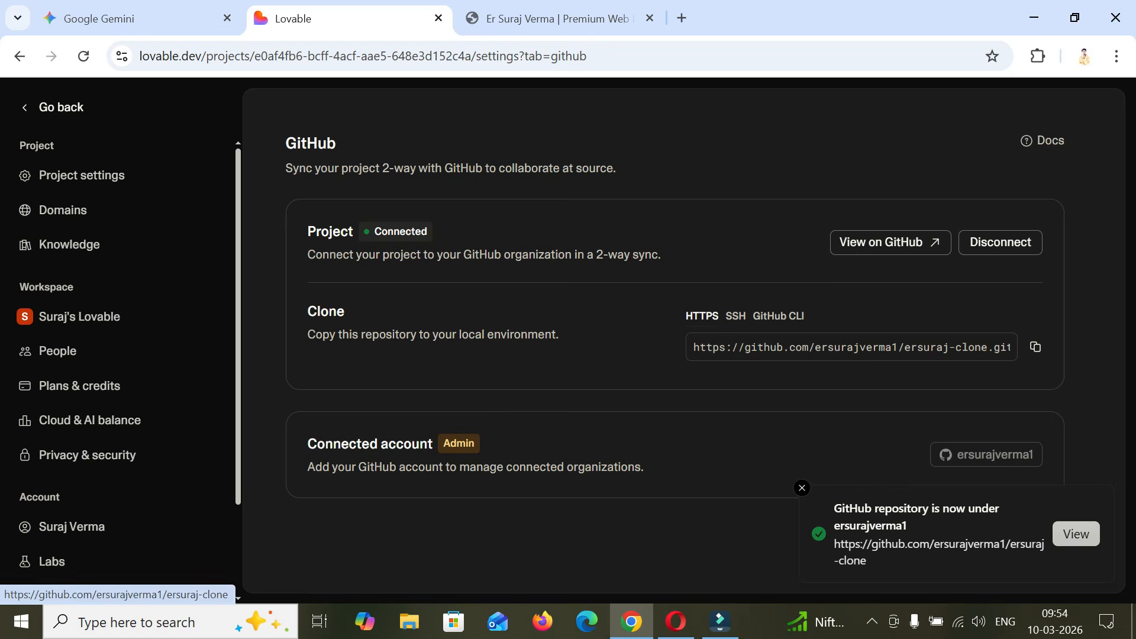
left_click(1076, 533)
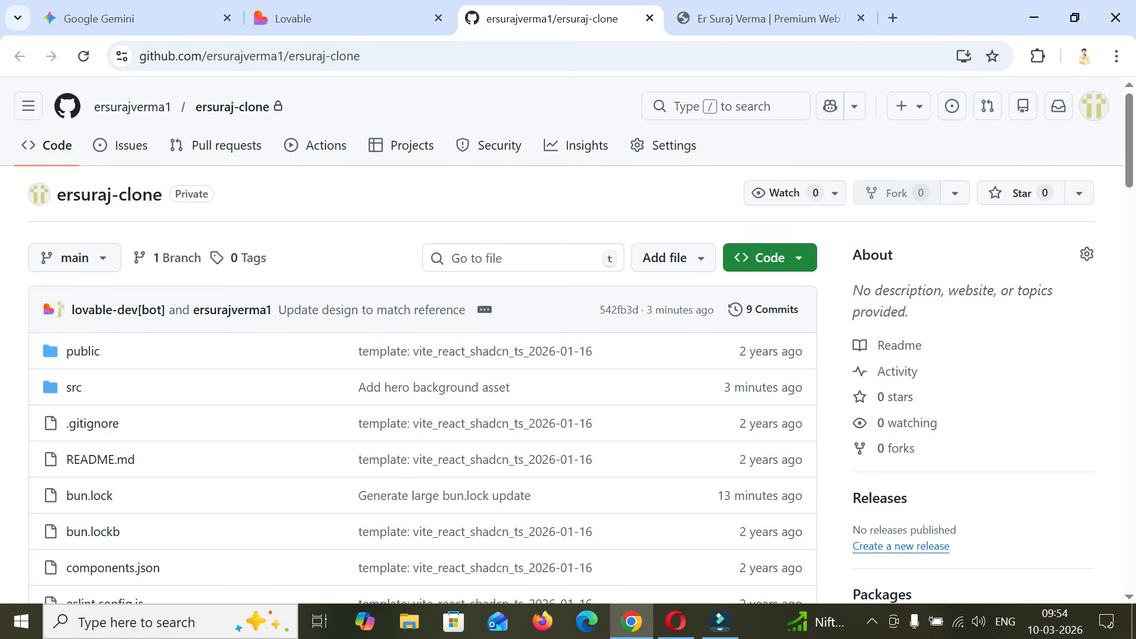
- Examine the project's source files and assets folder in Lovable's code view, then switch back to the GitHub repository
left_click(331, 19)
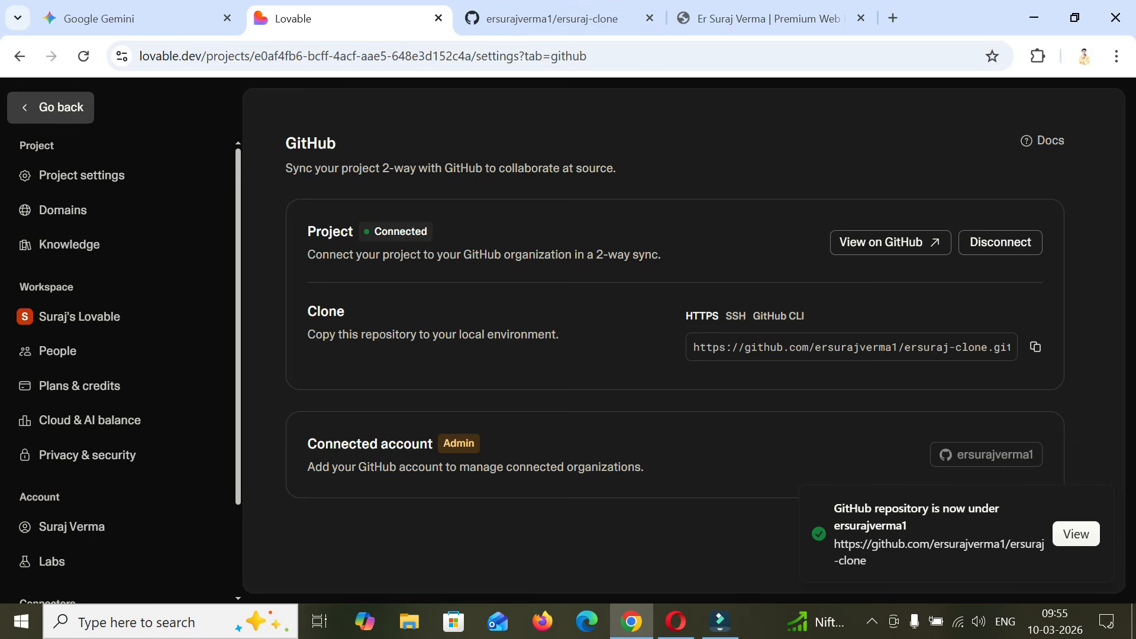
left_click(51, 107)
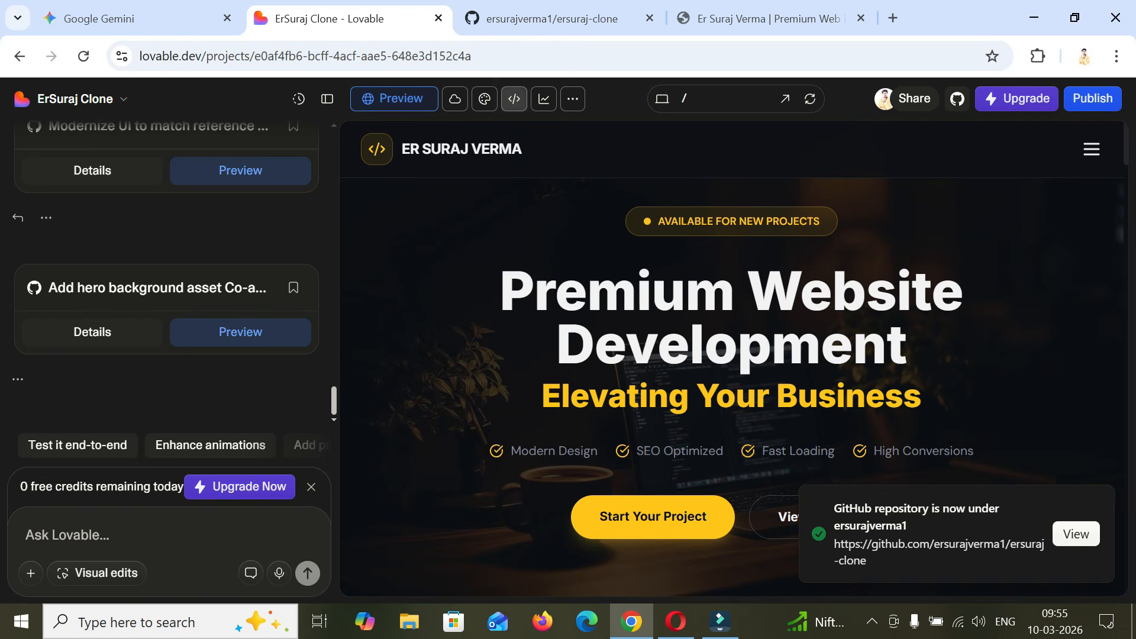
left_click(514, 98)
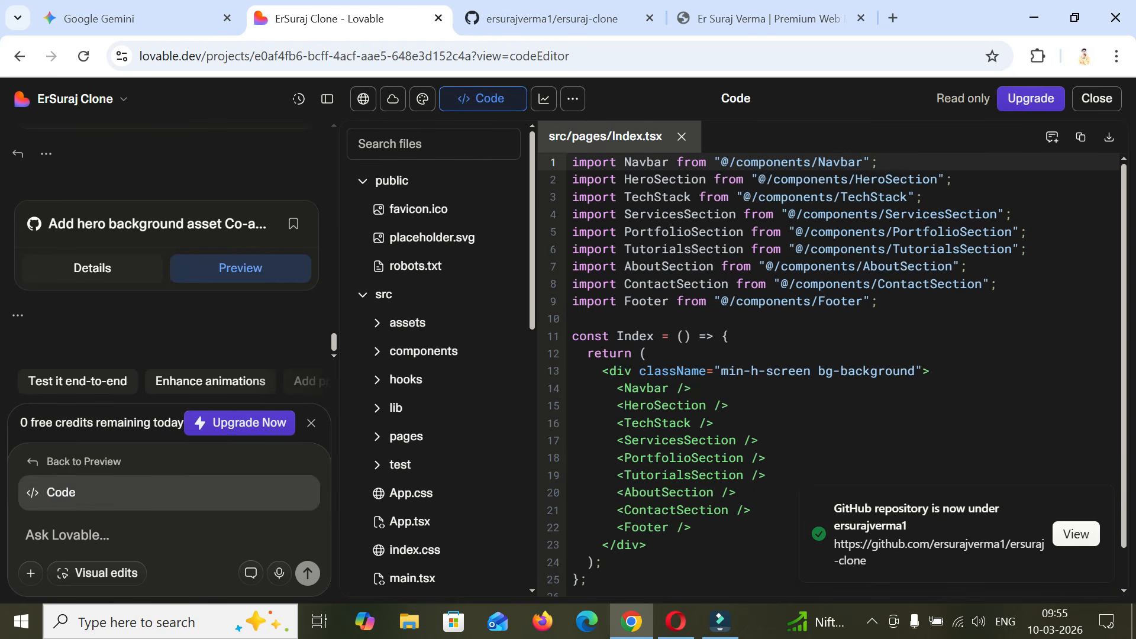
scroll(832, 375, "down", 1)
scroll(433, 237, "down", 3)
scroll(434, 237, "up", 2)
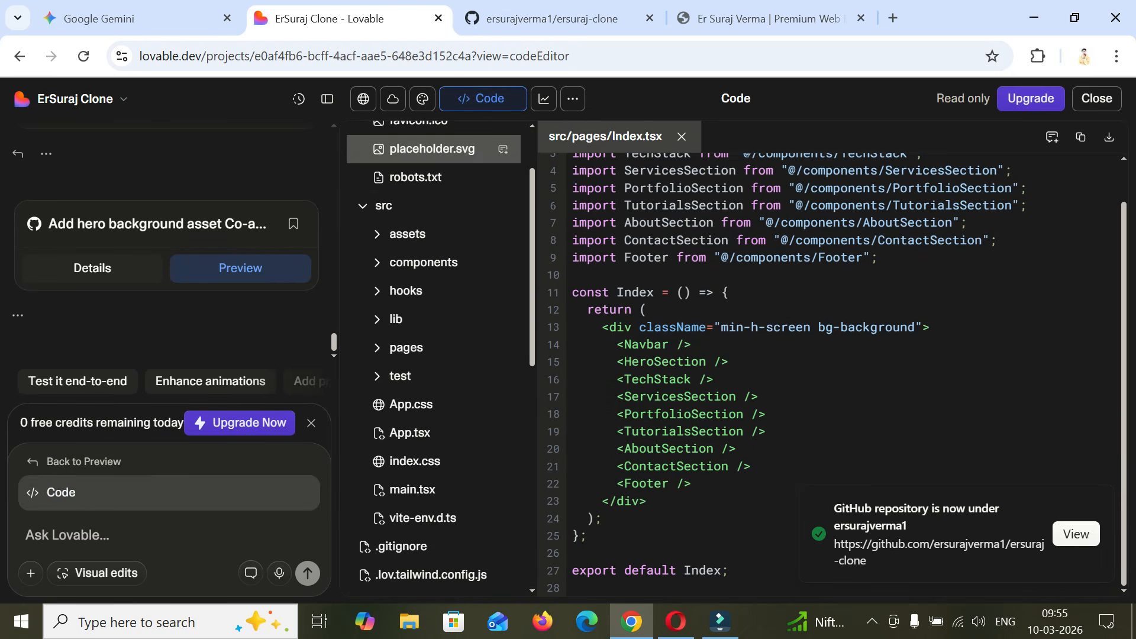
left_click(434, 234)
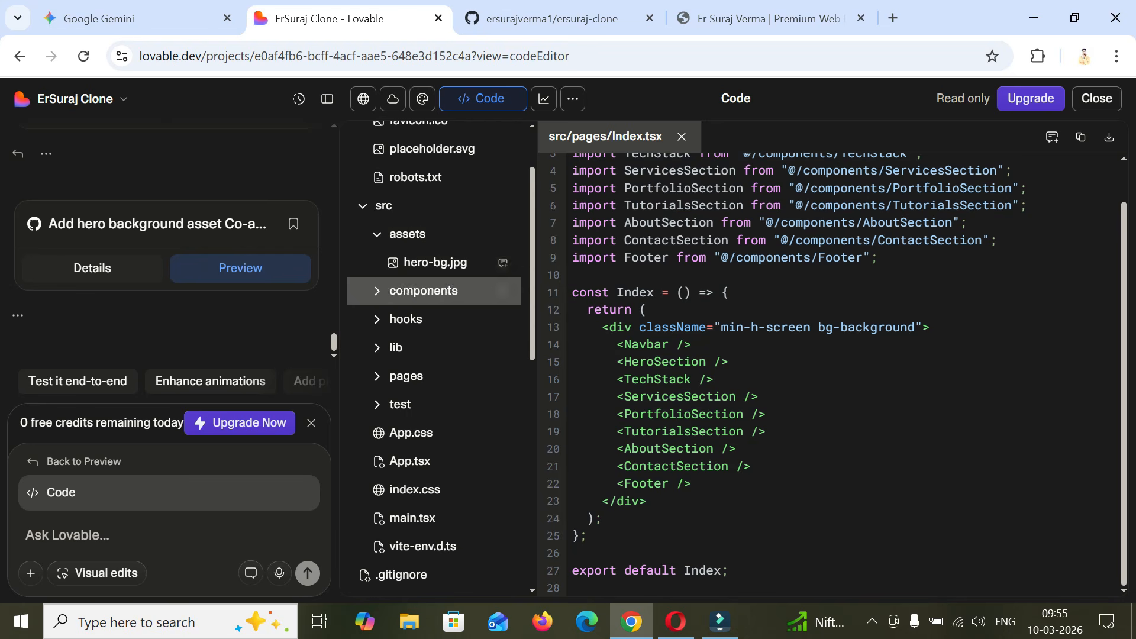
scroll(434, 373, "up", 1)
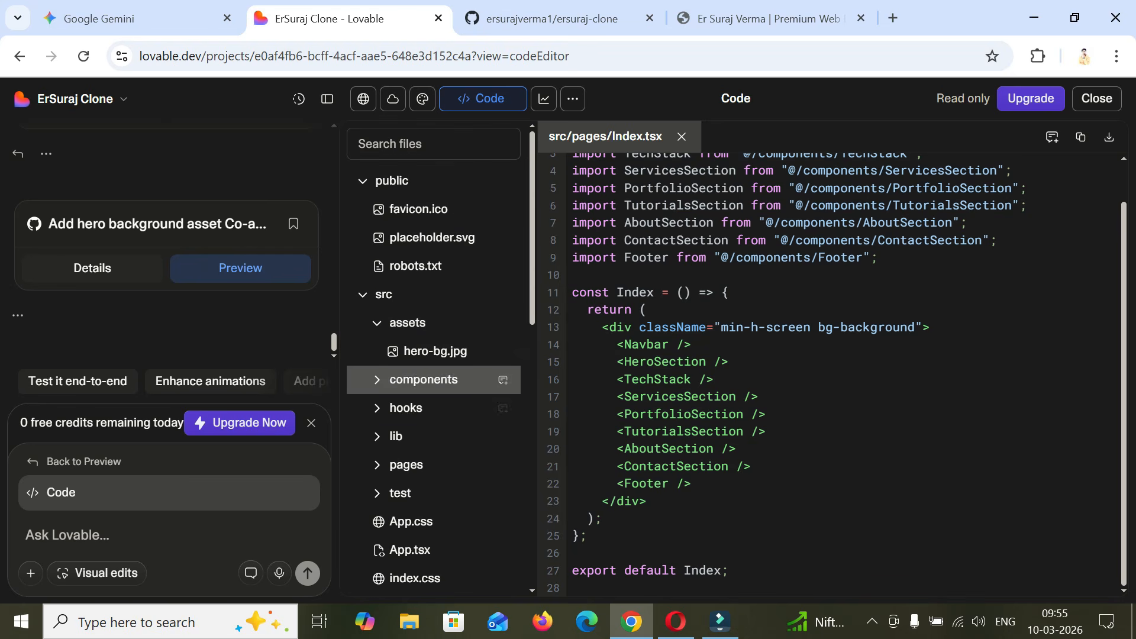
scroll(433, 373, "down", 7)
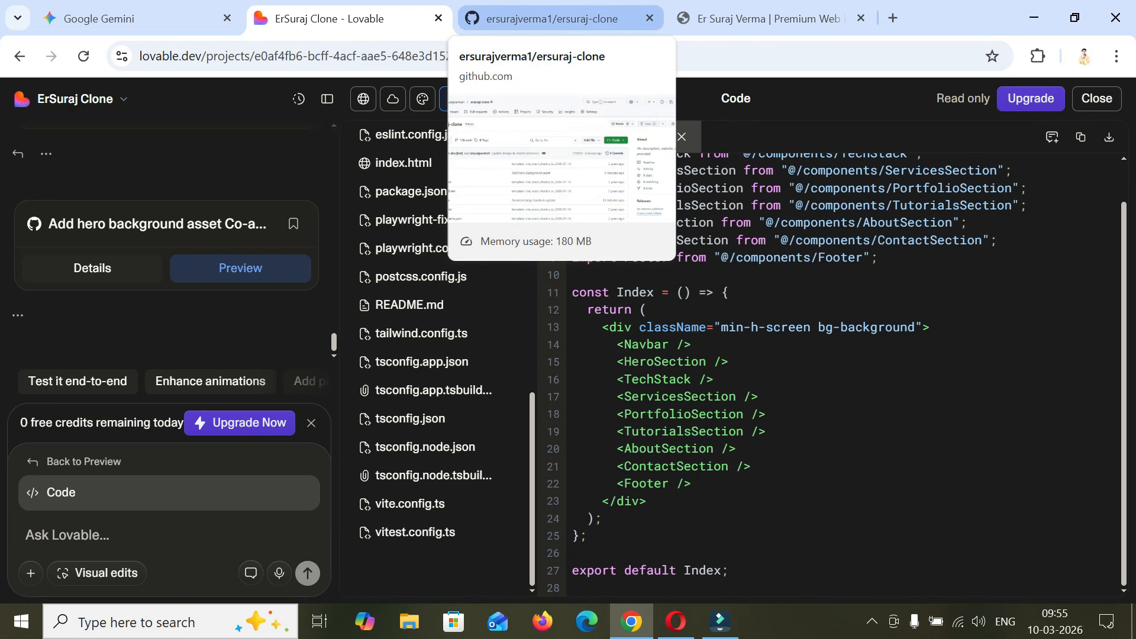
left_click(552, 18)
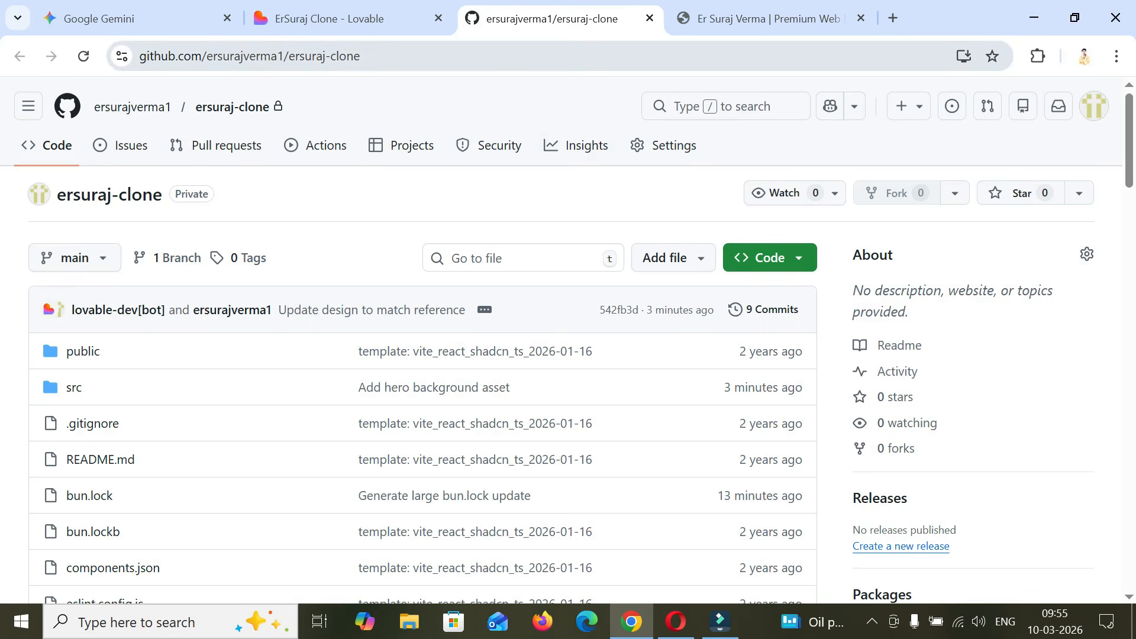
- Open netlify.com in a new browser tab beside the GitHub repository and log in to Netlify
key("ctrl+t")
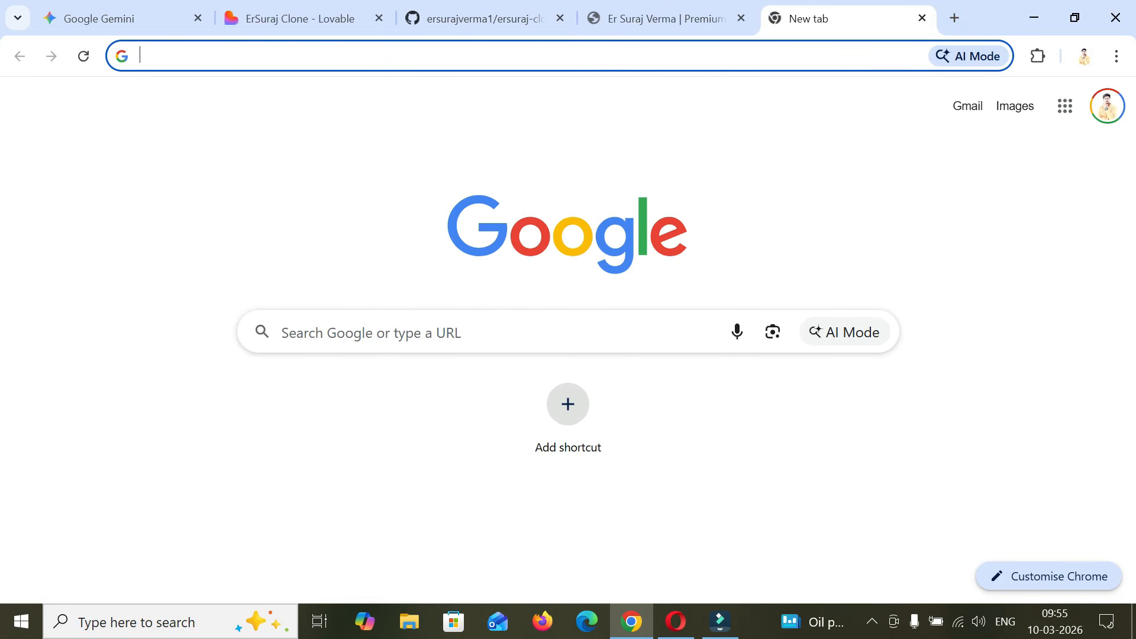
type("netlify.com")
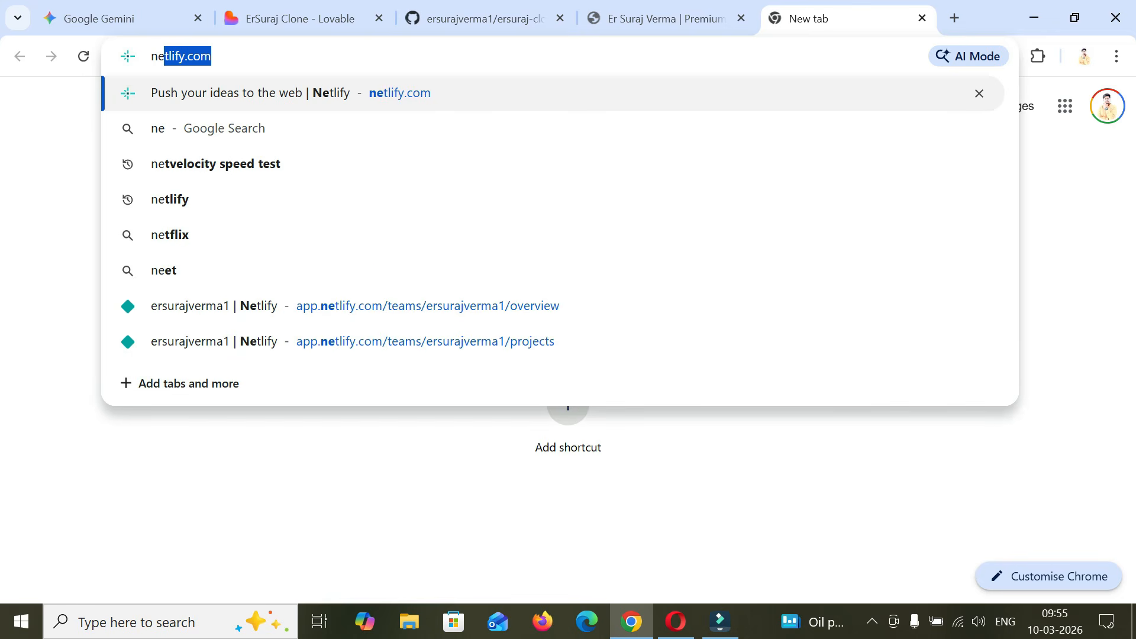
key("Return")
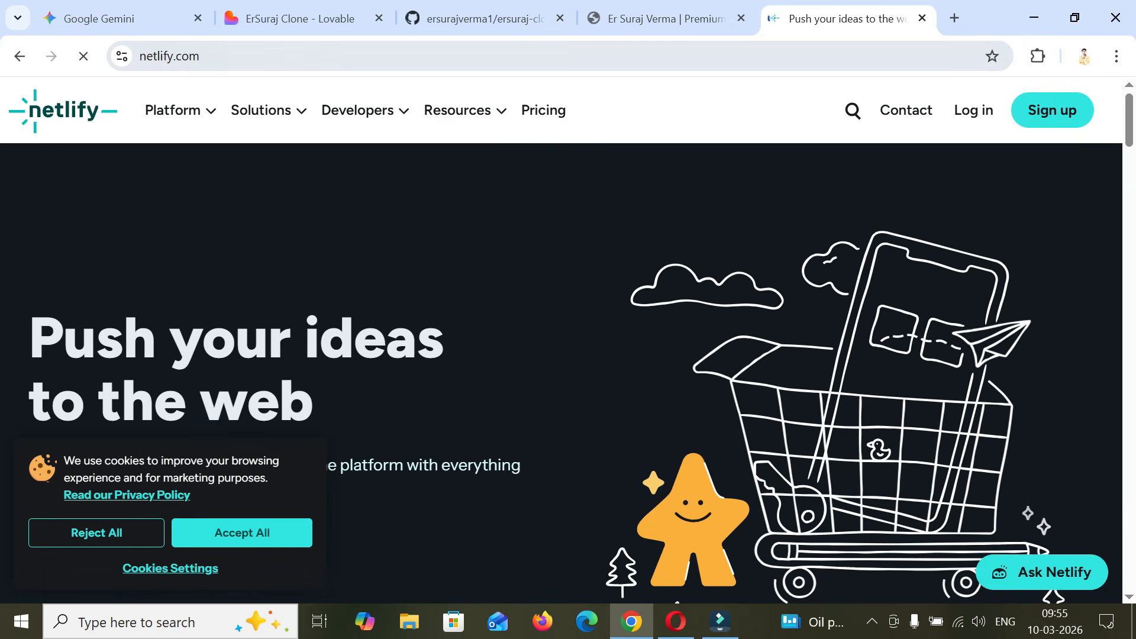
key("ctrl+shift+Page_Up")
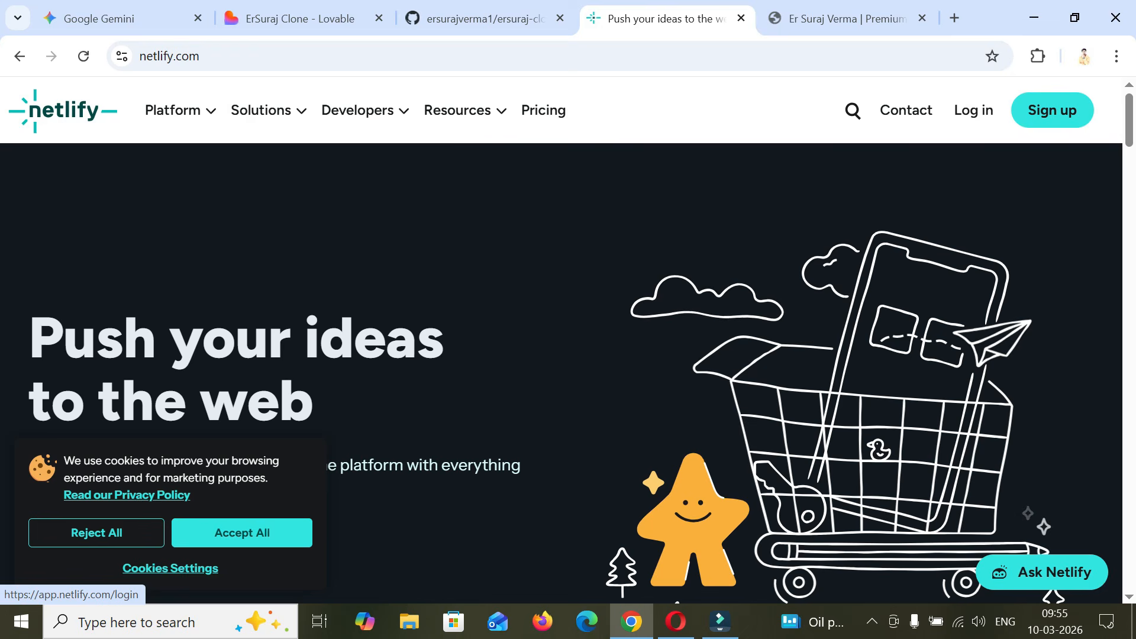
left_click(973, 110)
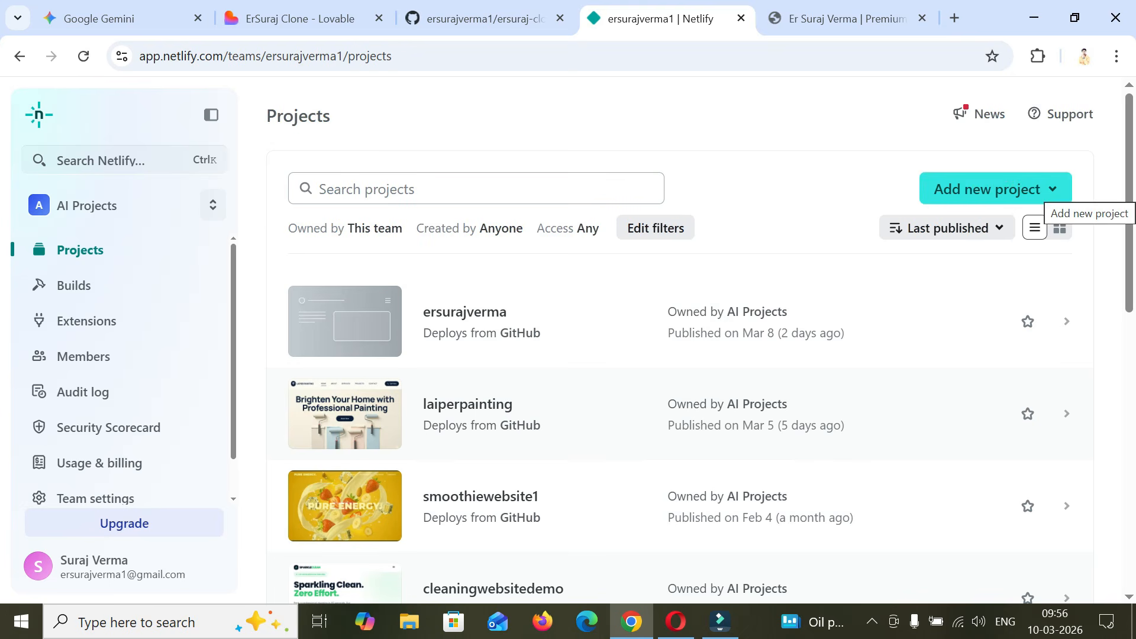
- Start importing an existing project into Netlify with GitHub as the Git provider
left_click(1052, 189)
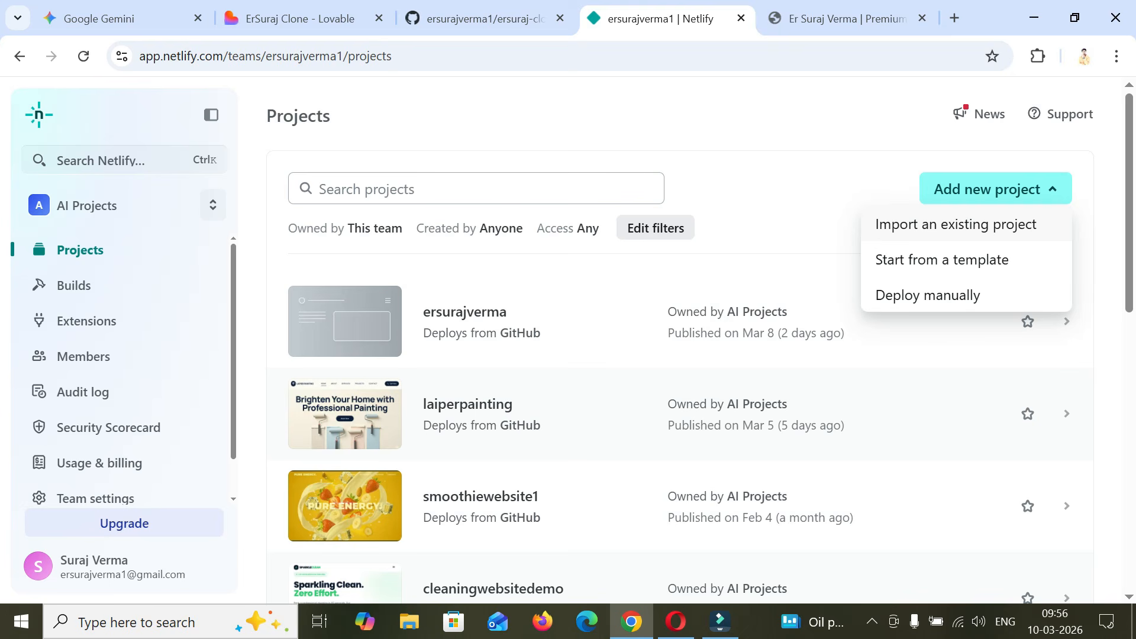
left_click(955, 225)
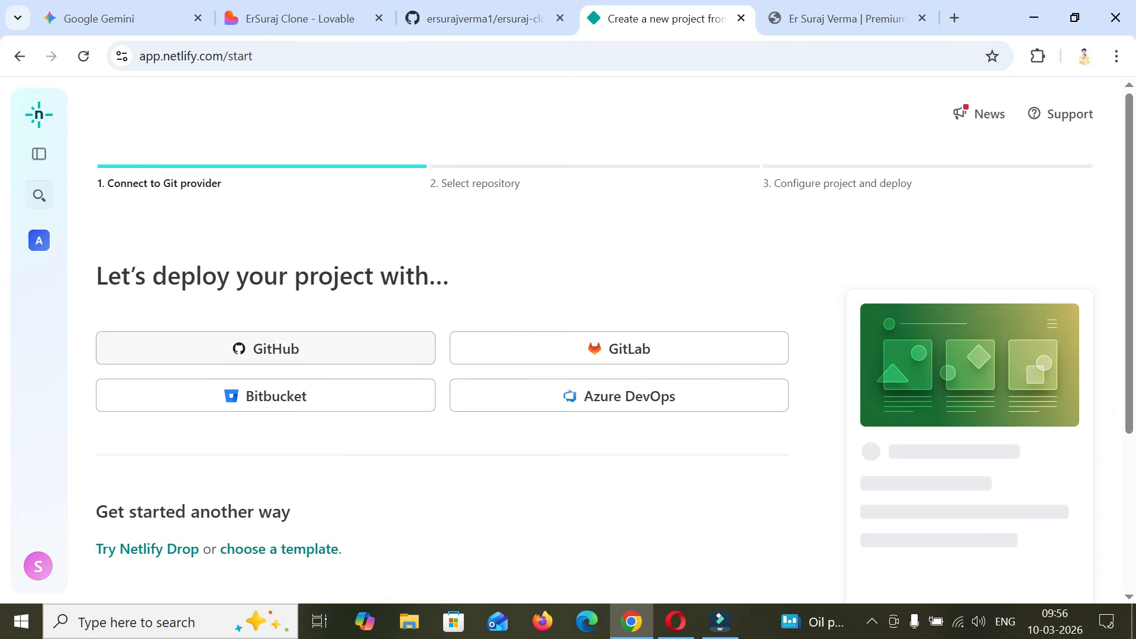
left_click(266, 348)
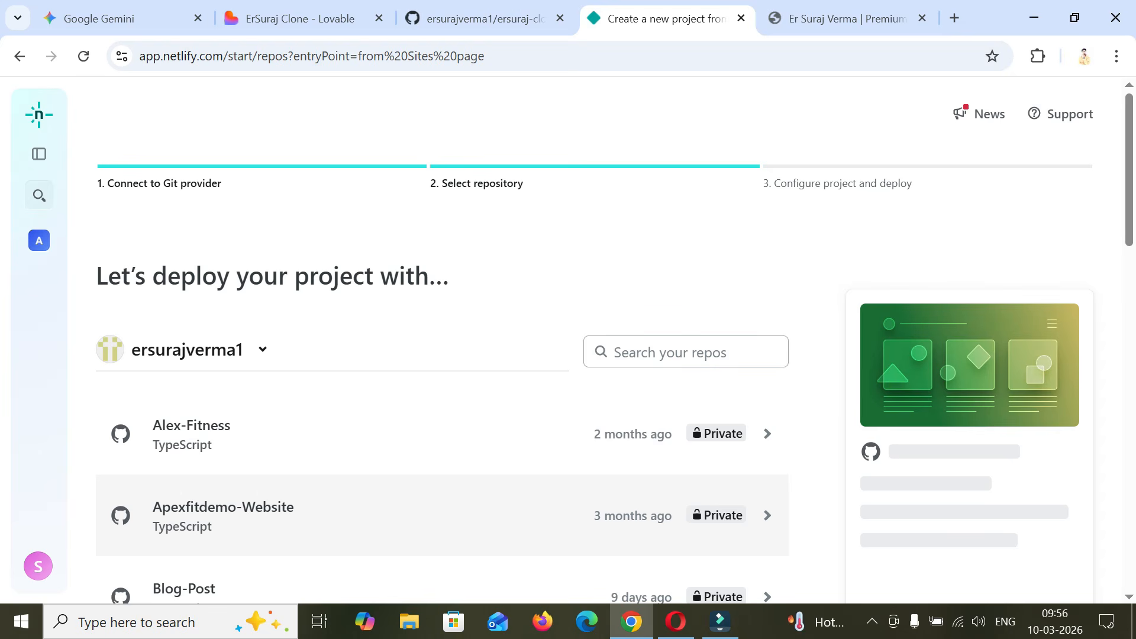
- Find the ersuraj-clone repository in the list, check its name against GitHub, and select it for deployment
scroll(615, 340, "down", 2)
scroll(442, 340, "down", 2)
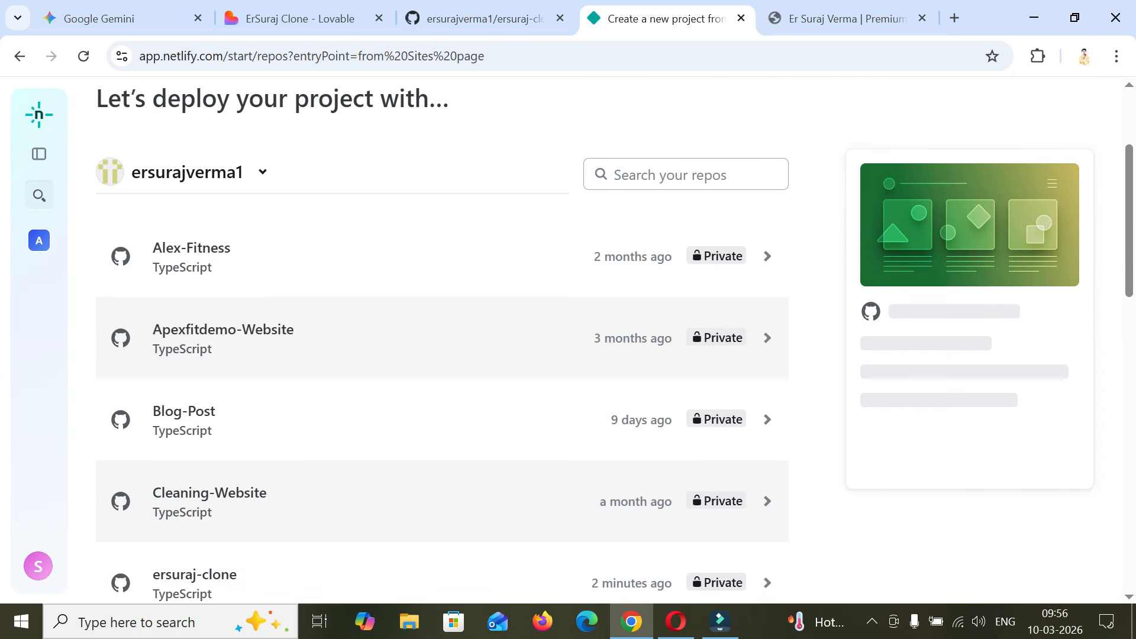
scroll(442, 254, "down", 2)
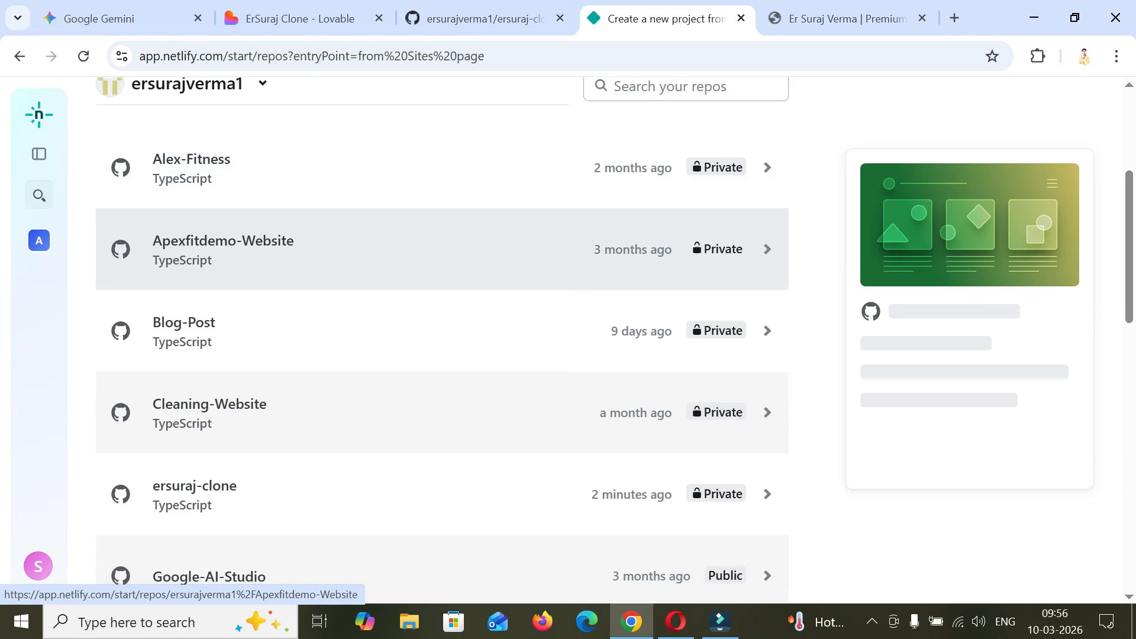
scroll(442, 254, "down", 2)
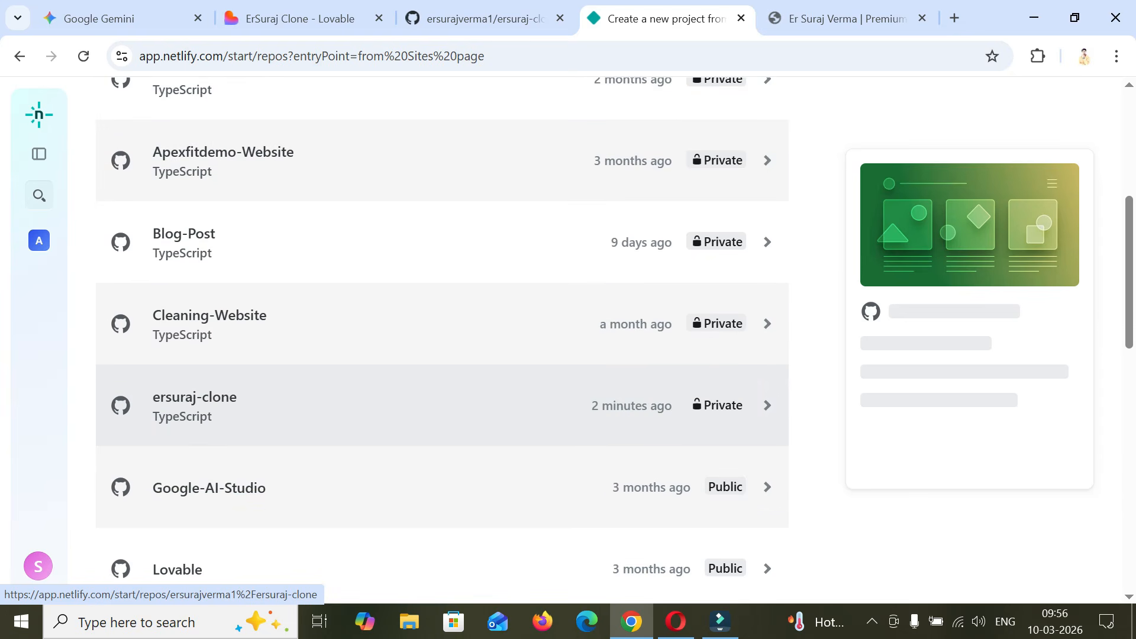
left_click(484, 19)
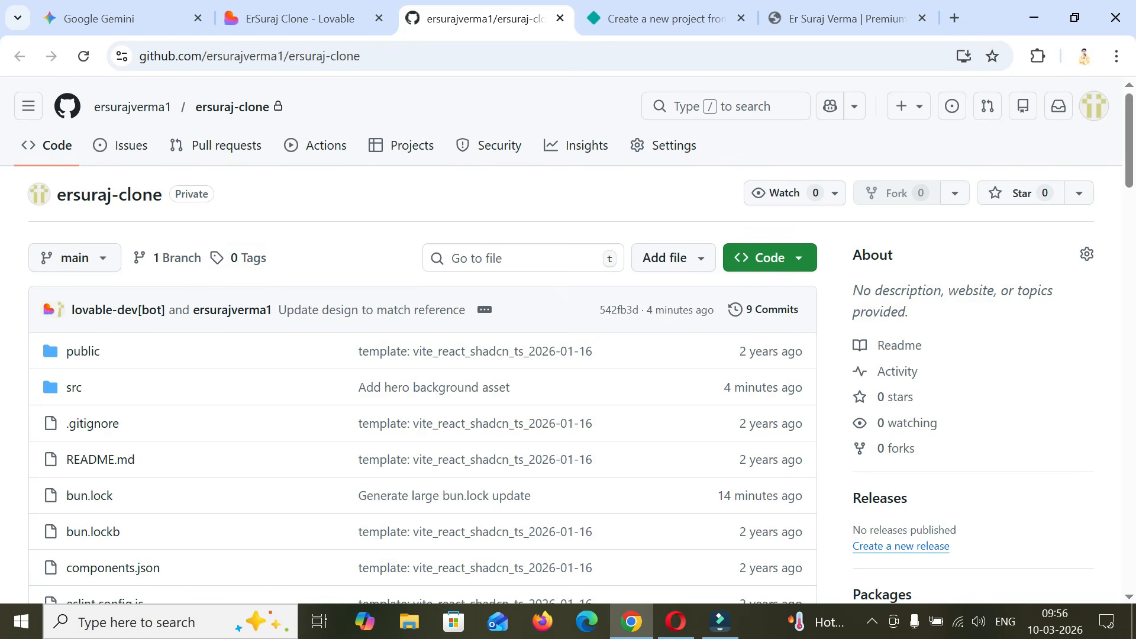
left_click(663, 18)
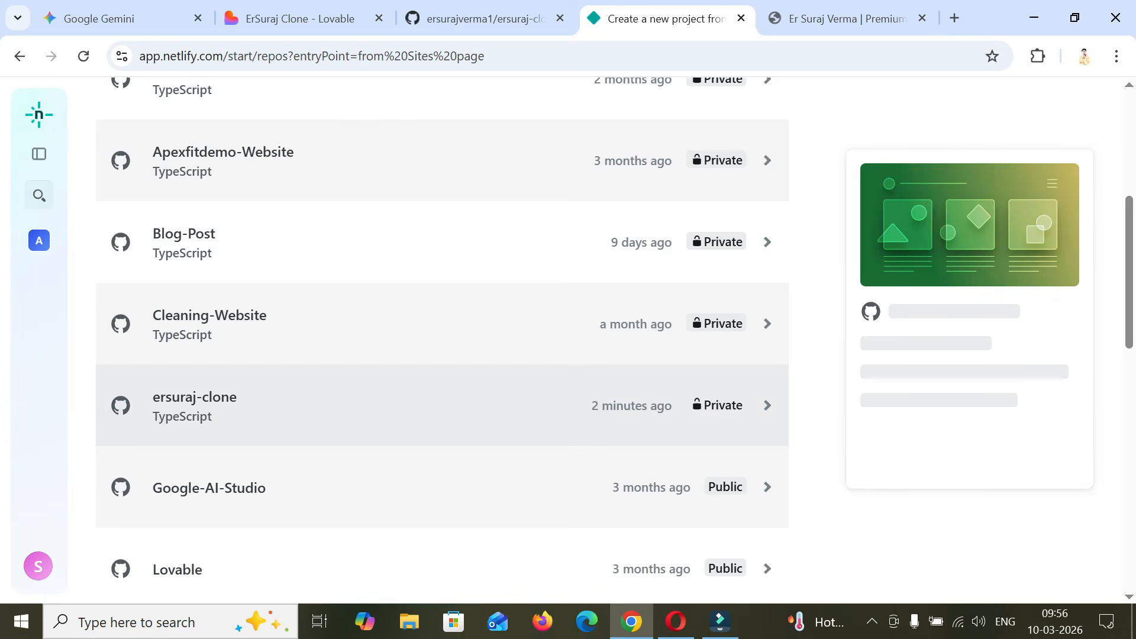
left_click(196, 398)
scroll(196, 397, "down", 3)
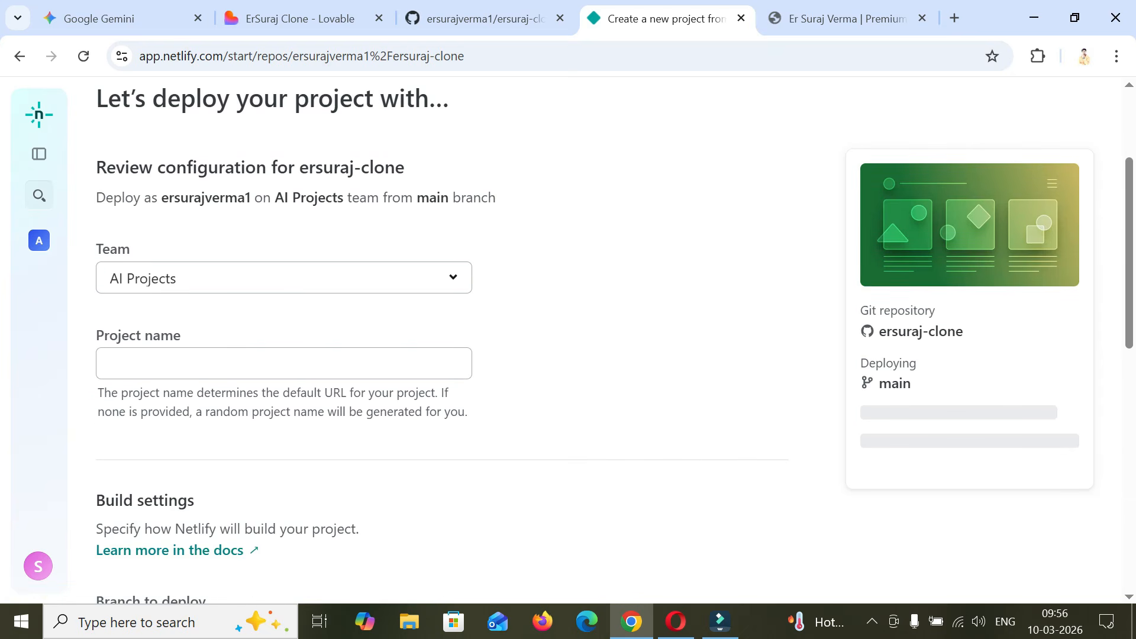
- Name the Netlify project ersurajcloneweb and check the resulting site address
left_click(259, 275)
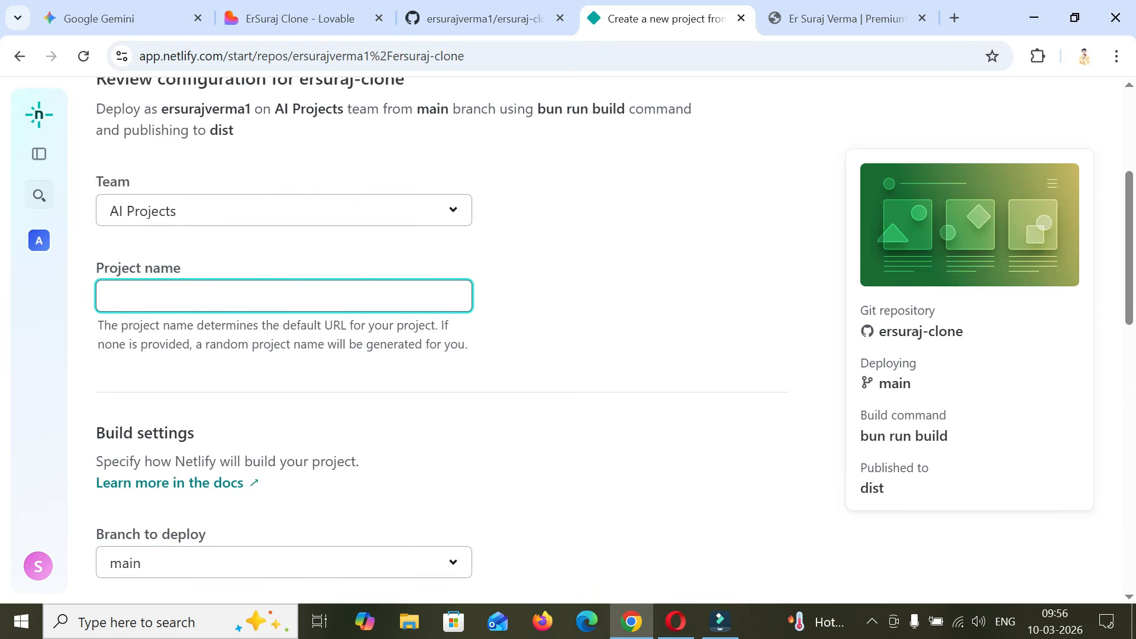
type("ersurajcloneweb")
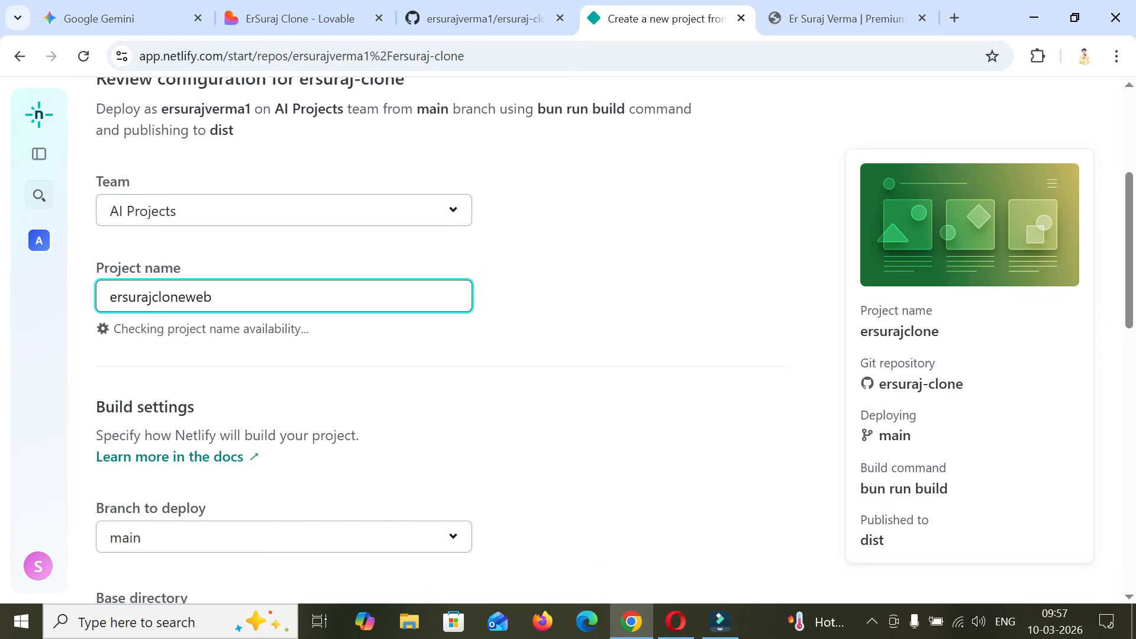
scroll(414, 338, "down", 5)
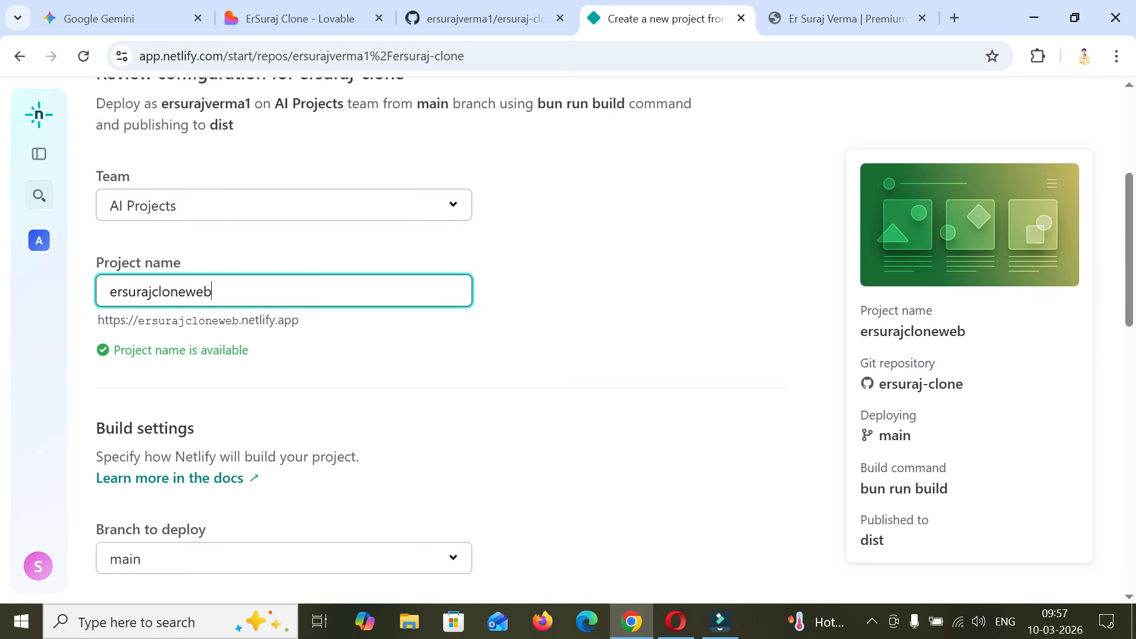
scroll(414, 337, "down", 5)
scroll(414, 338, "up", 8)
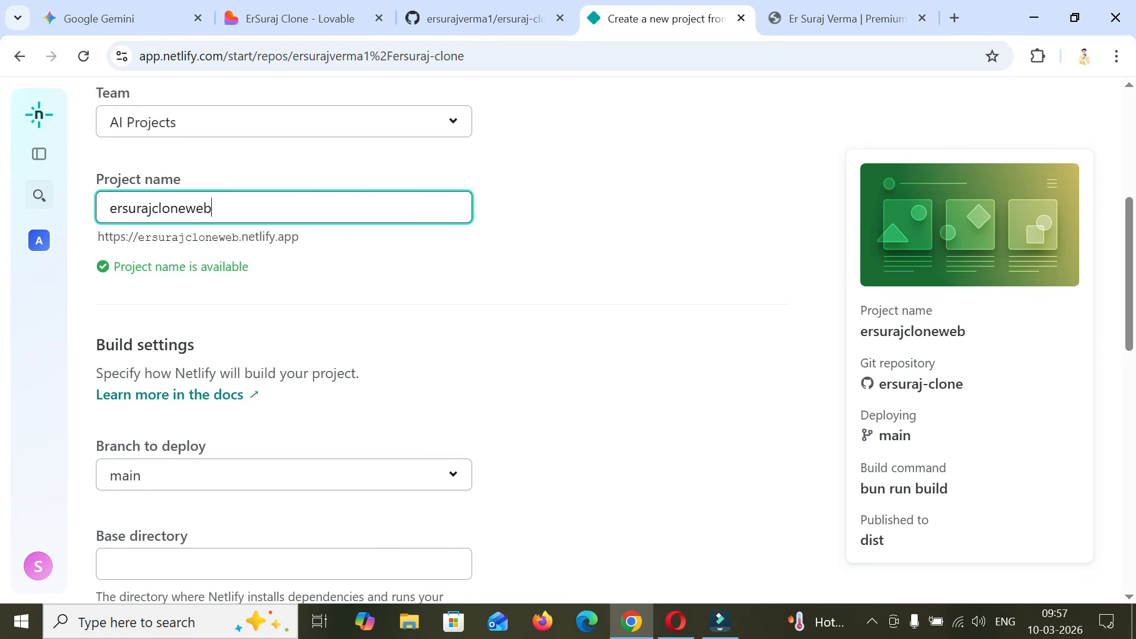
left_click_drag(133, 237, 284, 237)
- Deploy ersurajcloneweb with the existing build settings and open its live site at ersurajcloneweb.netlify.app
scroll(284, 337, "down", 10)
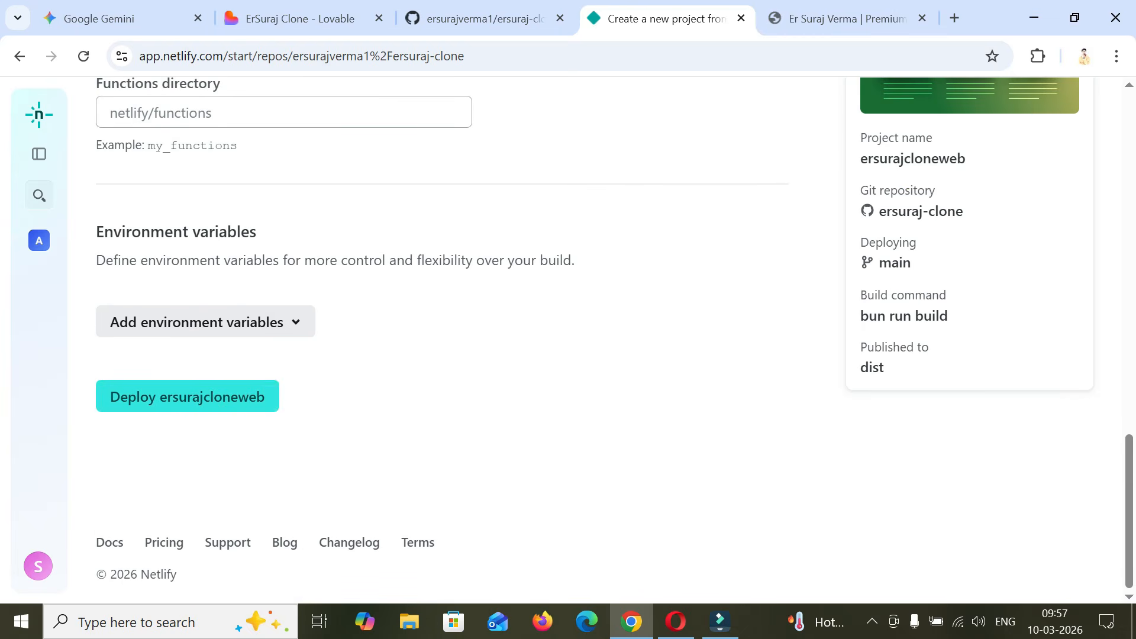
left_click(187, 396)
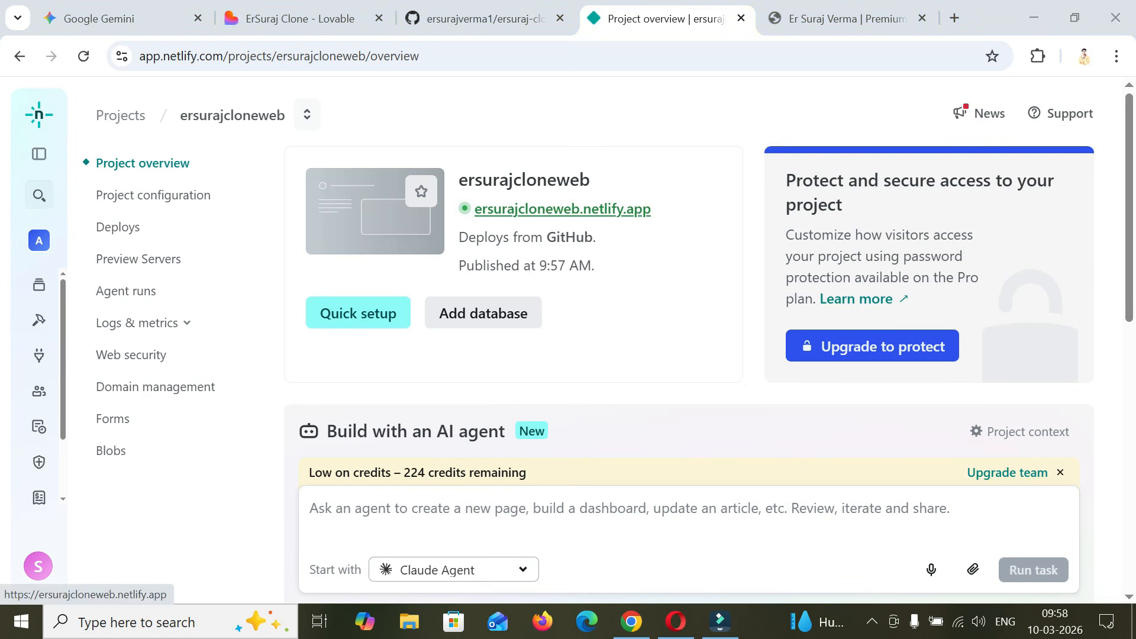
left_click(562, 209)
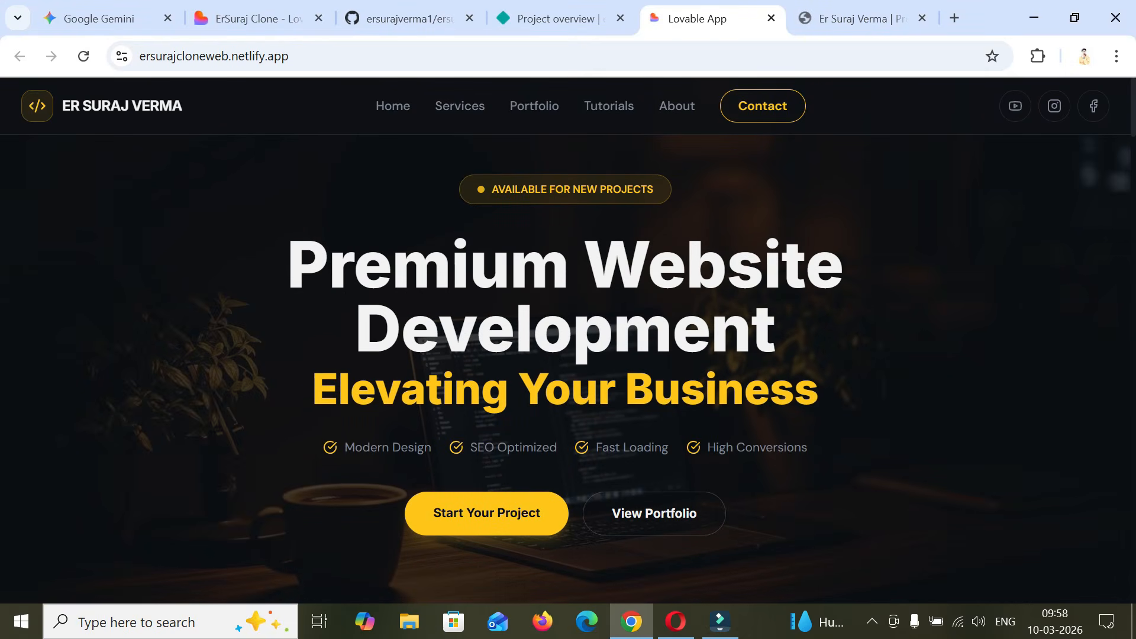
- Compare the service and portfolio sections of the deployed clone with those of the original website
scroll(568, 355, "down", 15)
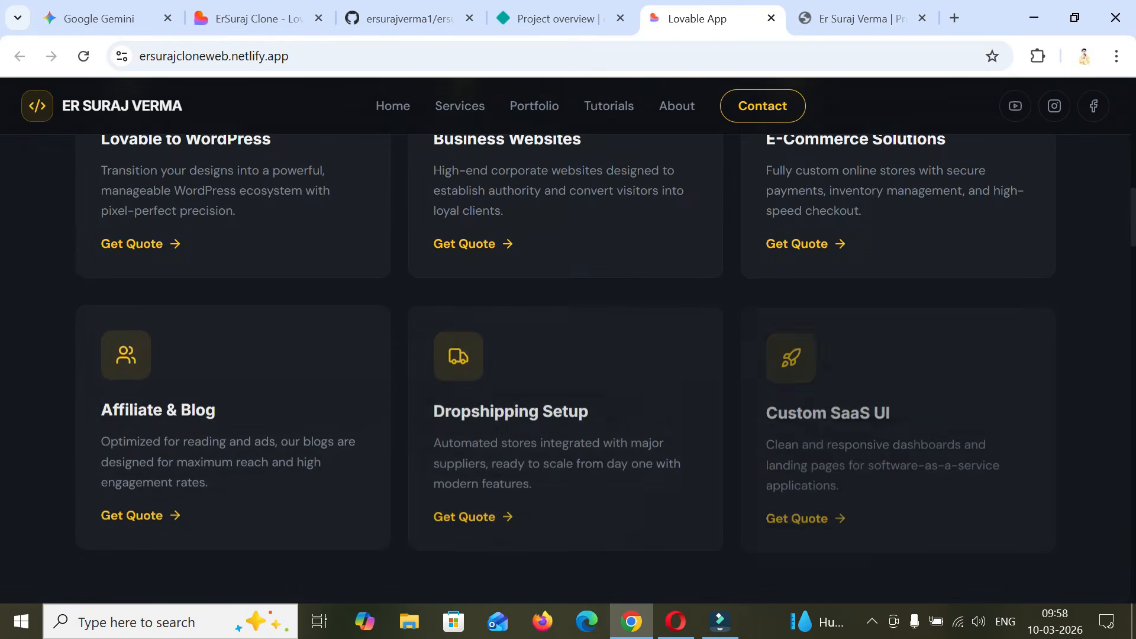
scroll(485, 332, "down", 3)
left_click(858, 19)
scroll(710, 296, "down", 5)
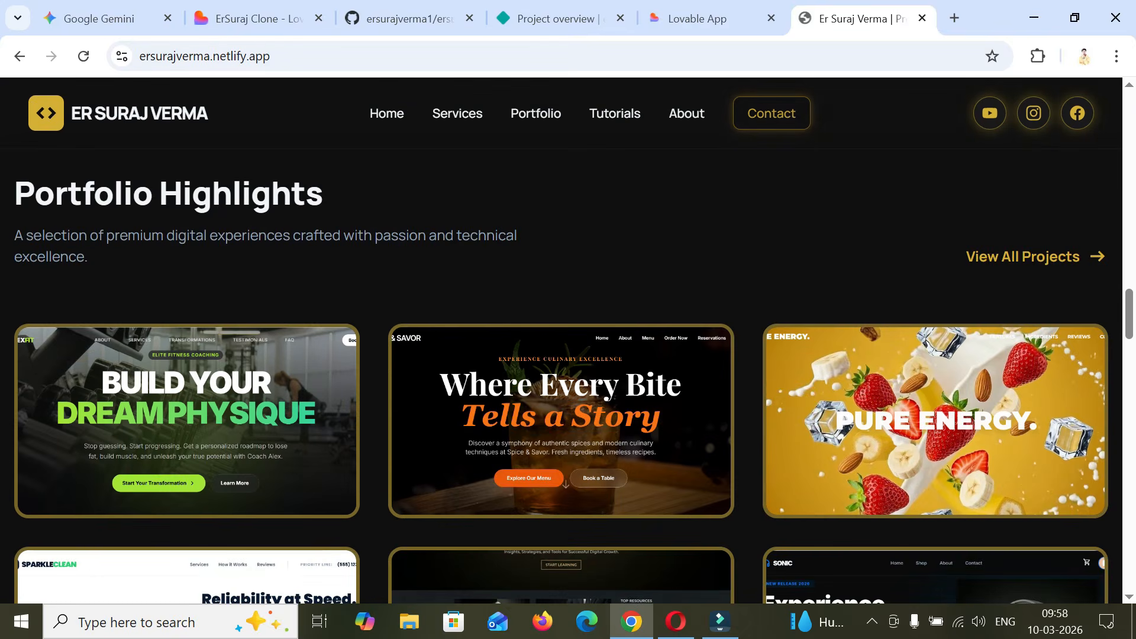
key("ctrl+shift+Tab")
scroll(828, 296, "down", 8)
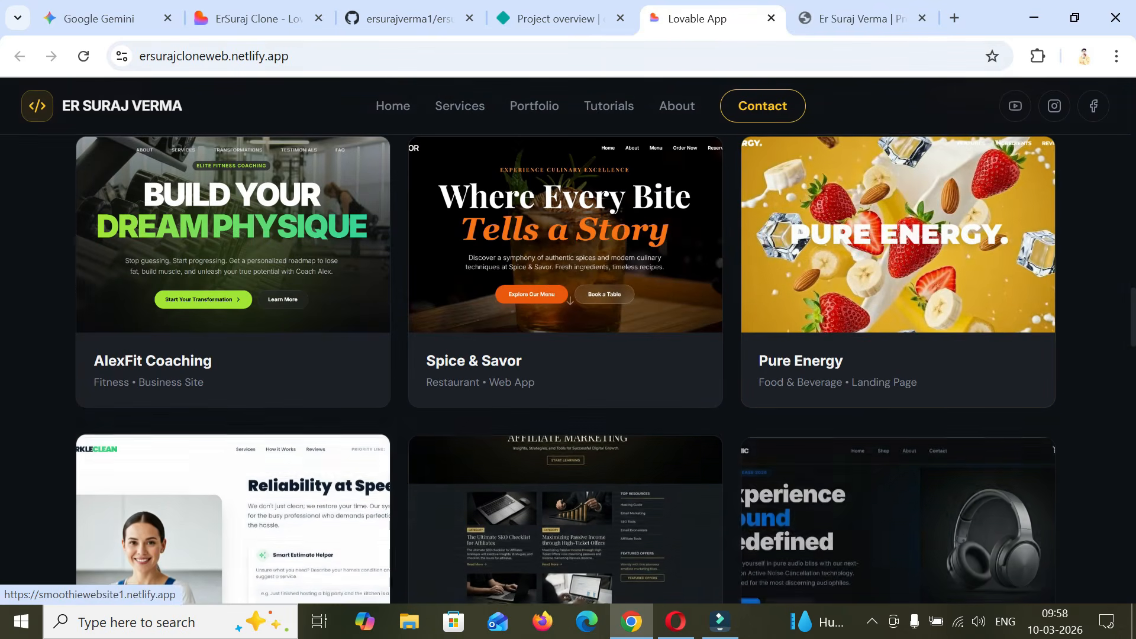
scroll(829, 296, "up", 15)
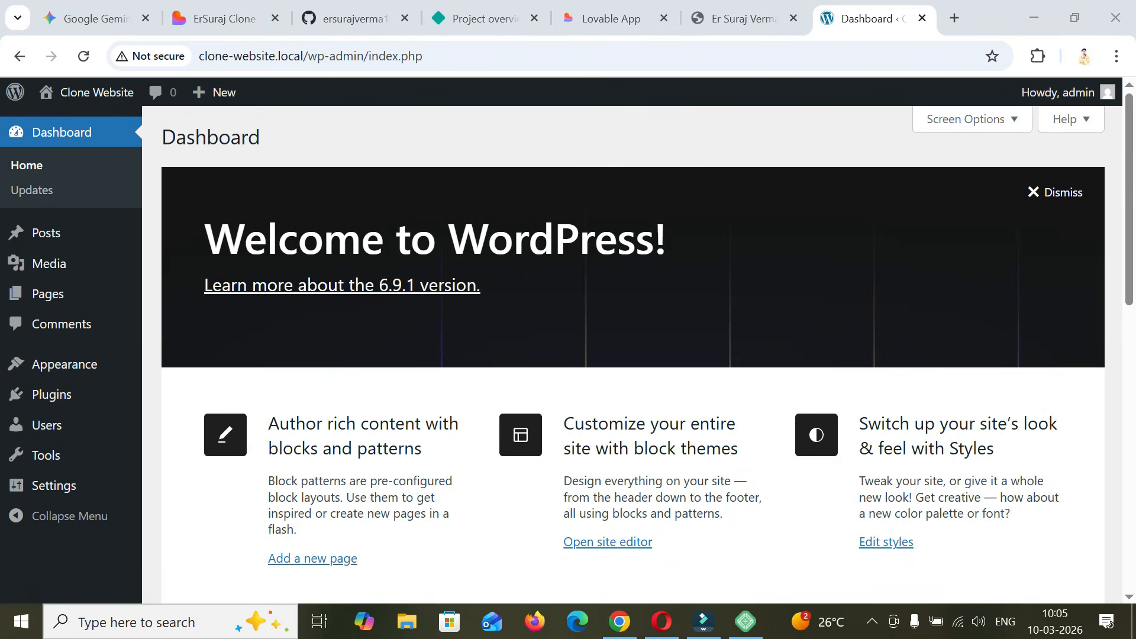
- Install and activate the Astra theme on the local Clone Website WordPress site
mouse_move(65, 364)
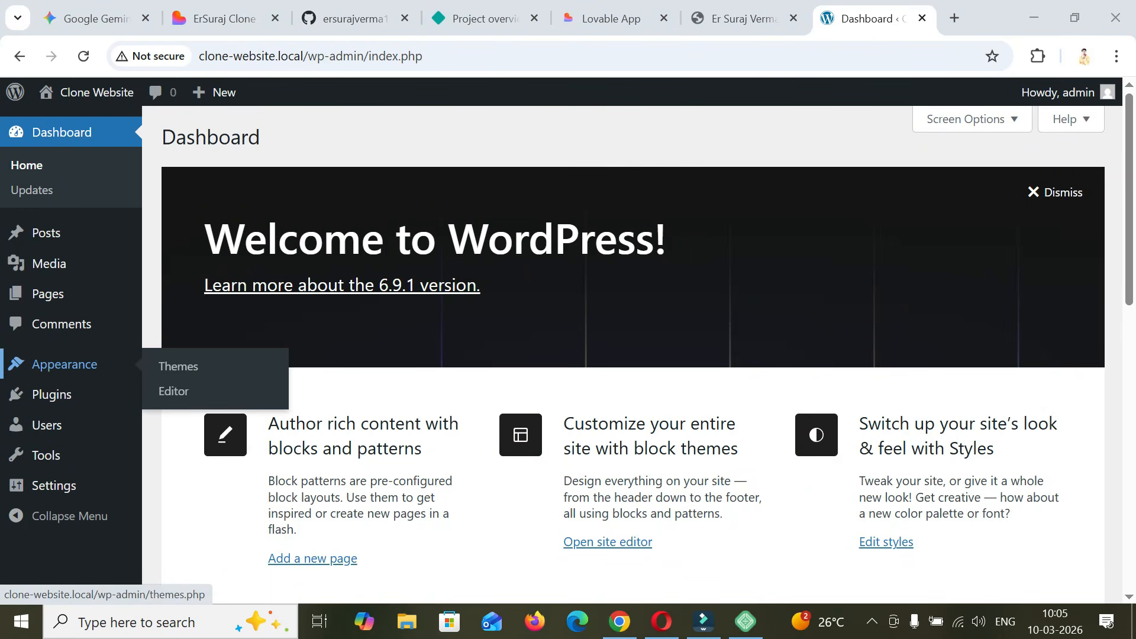
left_click(177, 366)
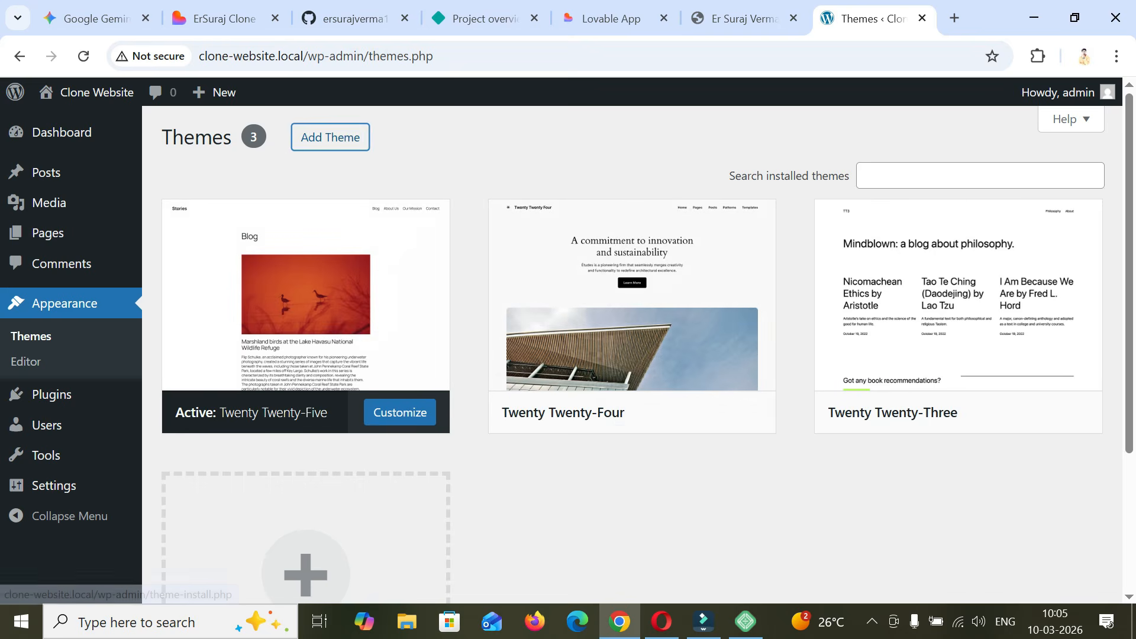
left_click(330, 136)
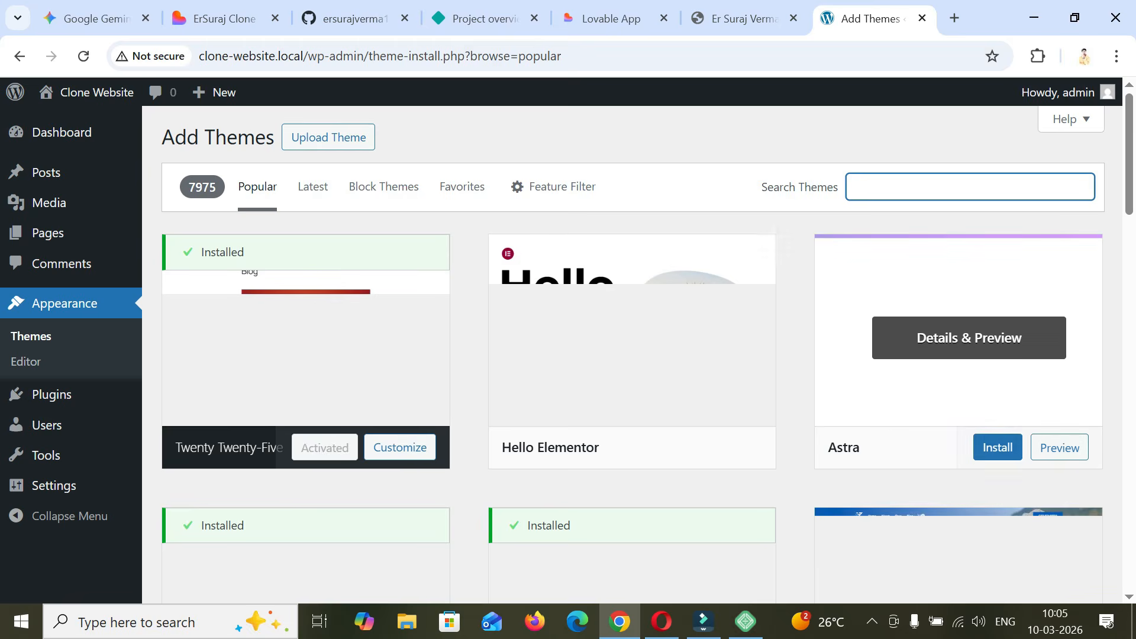
left_click(976, 447)
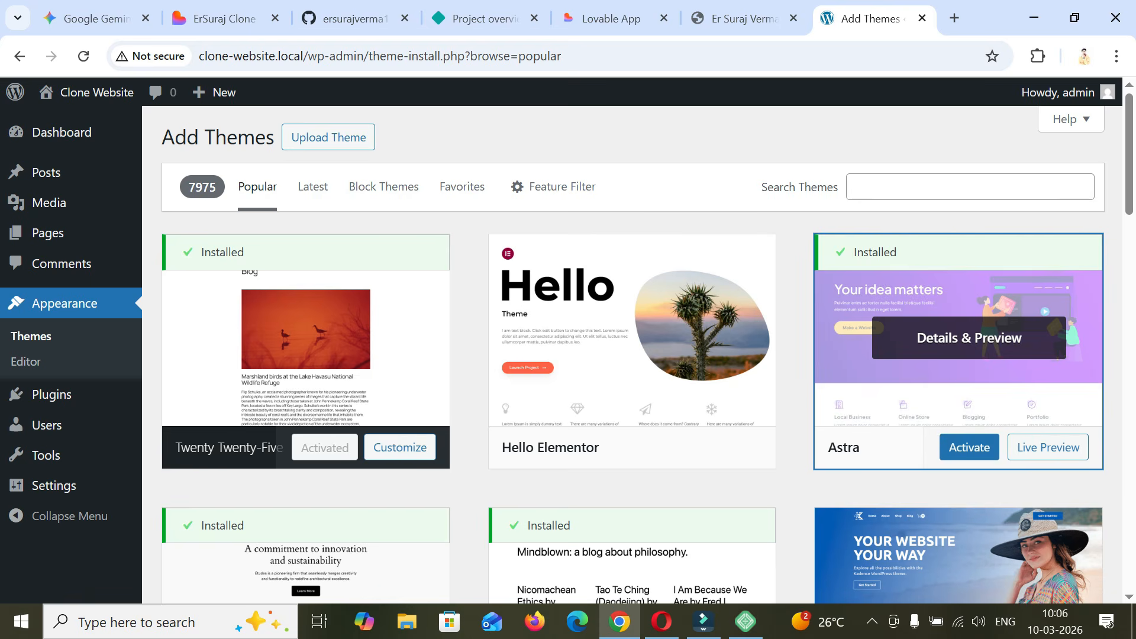
left_click(971, 447)
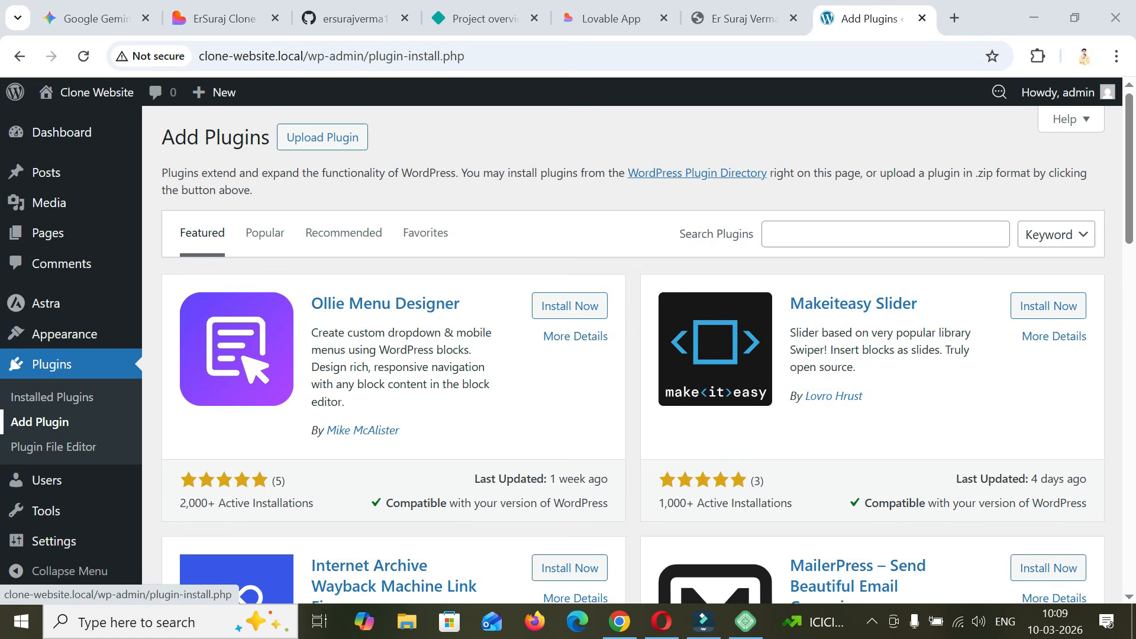
- Find the Elementor Website Builder plugin, install and activate it, and dismiss its notice about the editor's new home
left_click(886, 234)
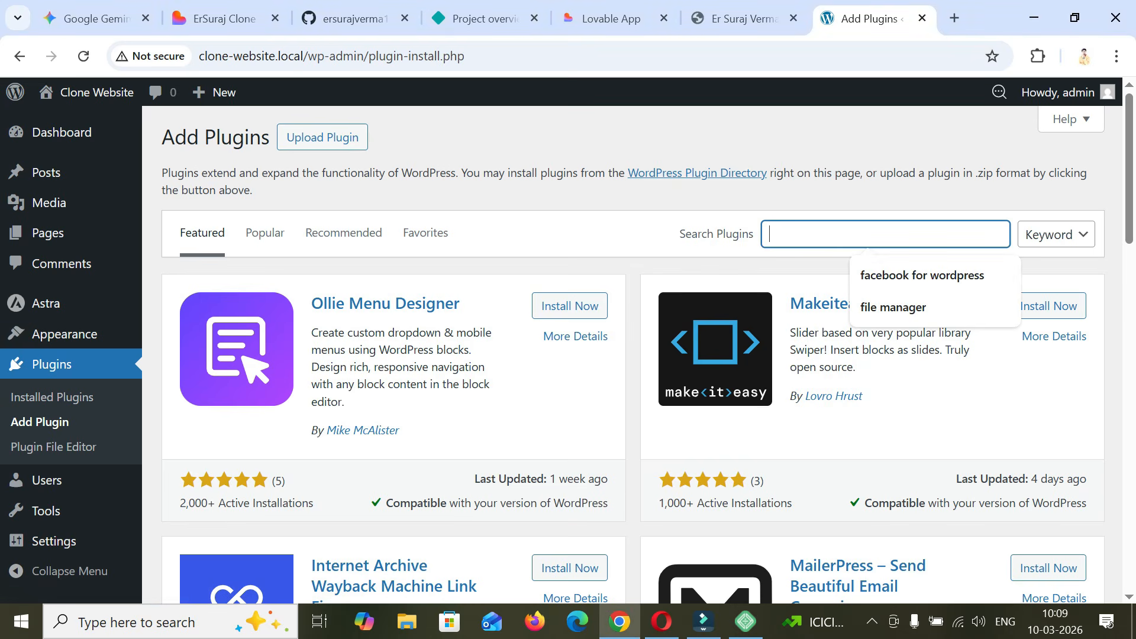
type("e;e")
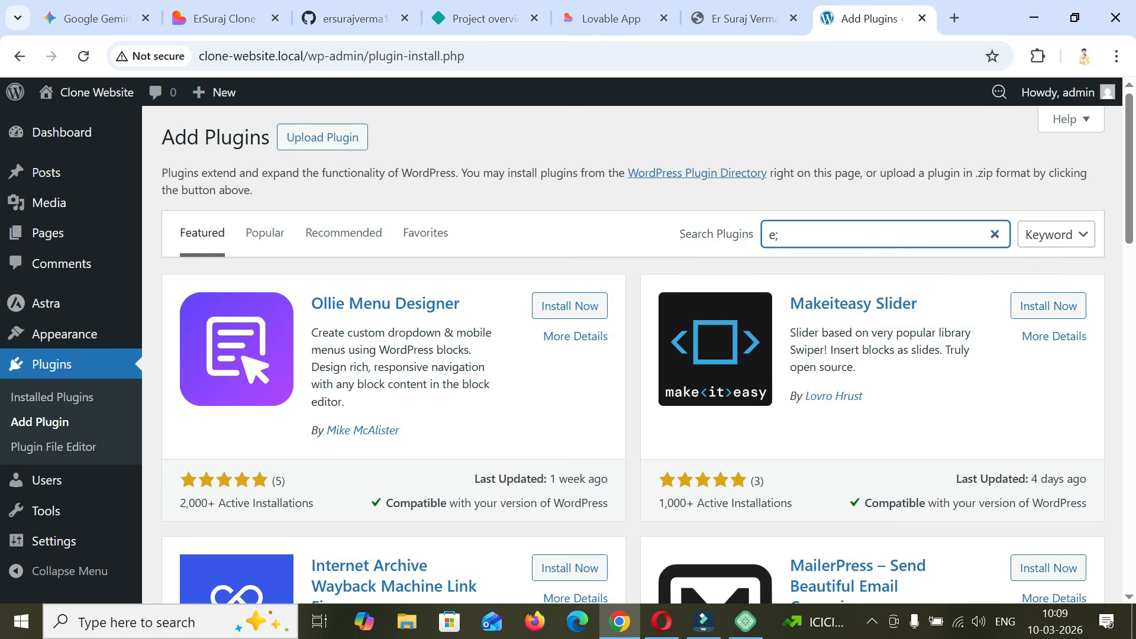
key("BackSpace")
type("lementor")
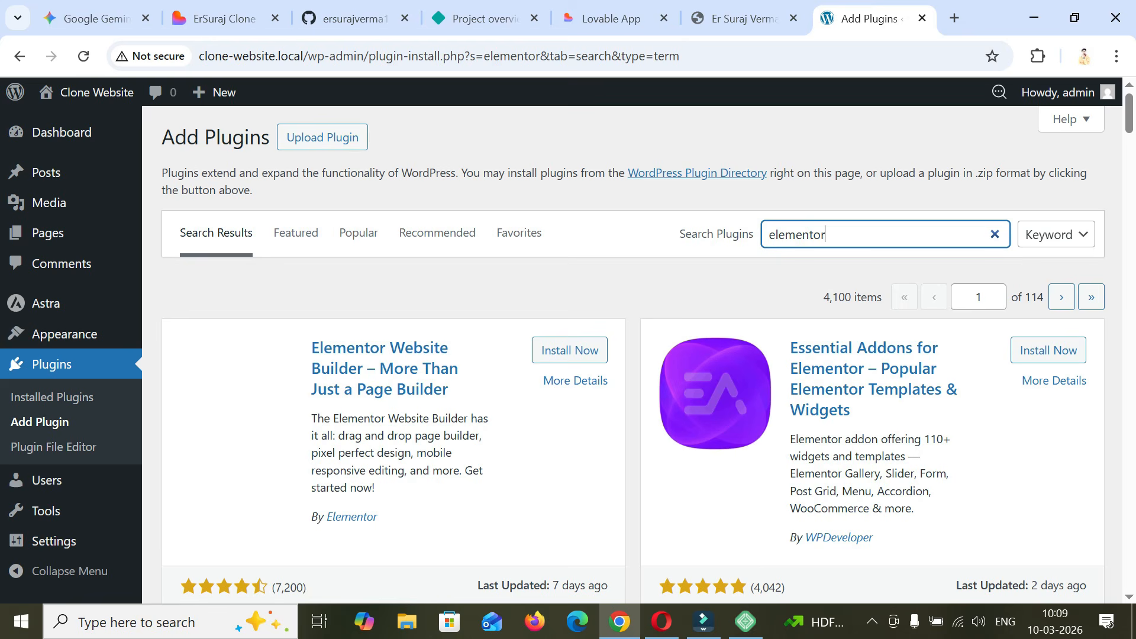
left_click(569, 350)
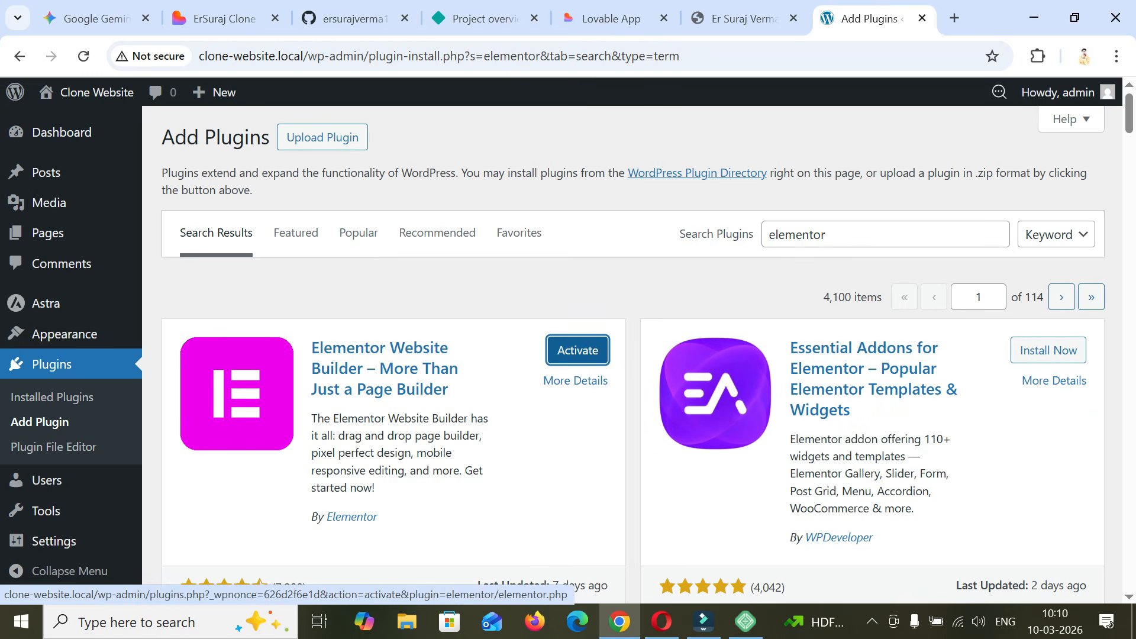
left_click(577, 350)
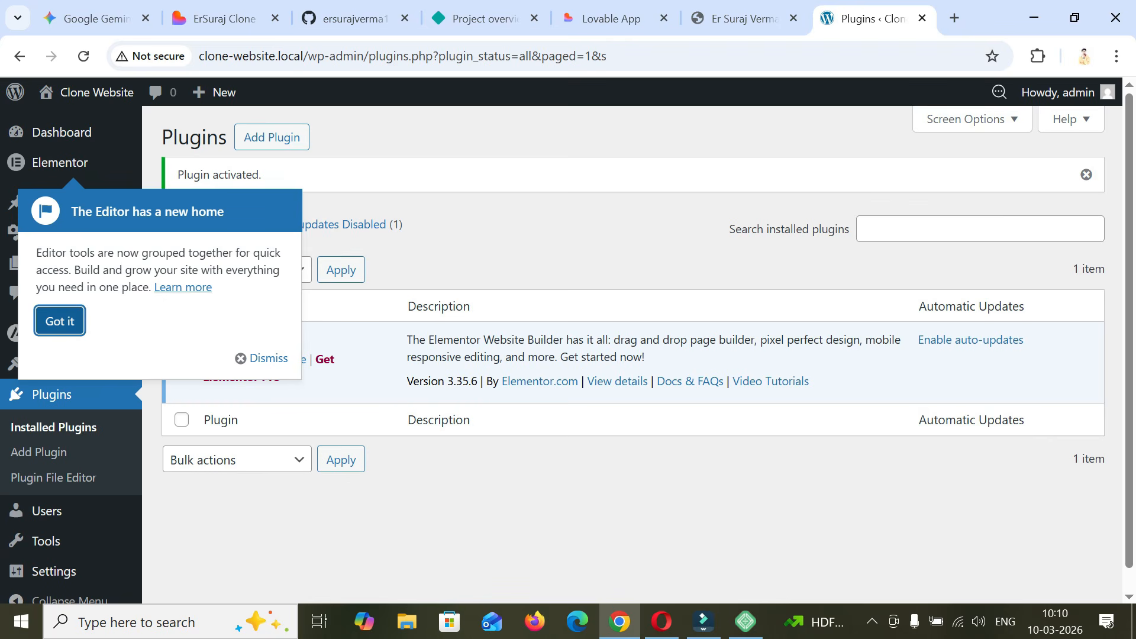
left_click(59, 321)
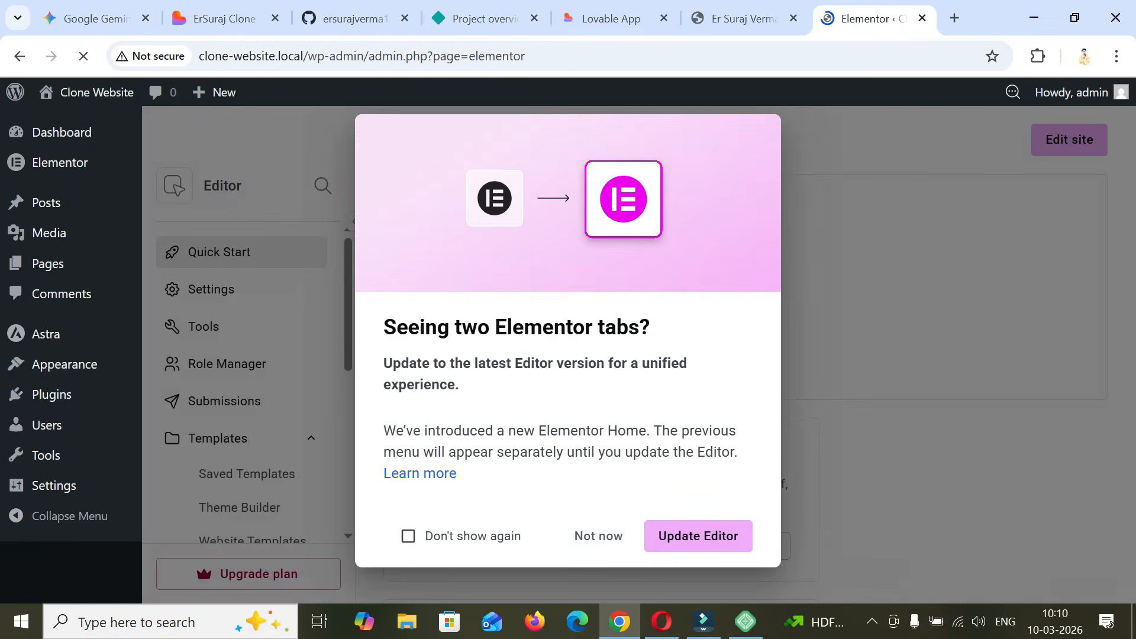
left_click(598, 536)
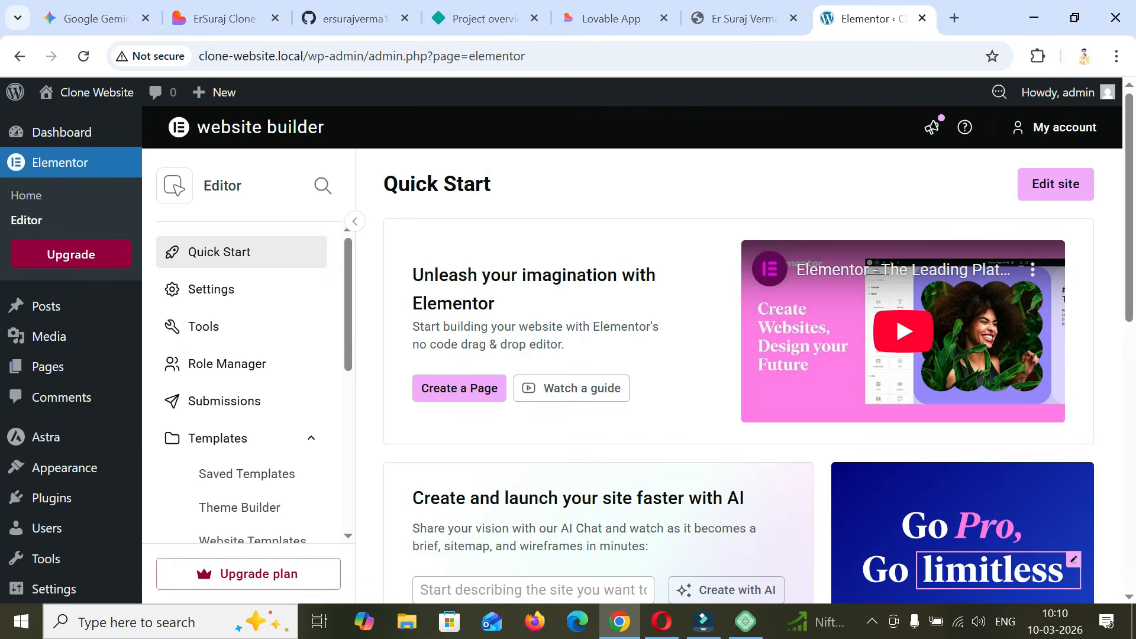
- Find the Classic Editor plugin in the plugin directory, then install and activate it
scroll(255, 414, "down", 1)
scroll(249, 414, "down", 3)
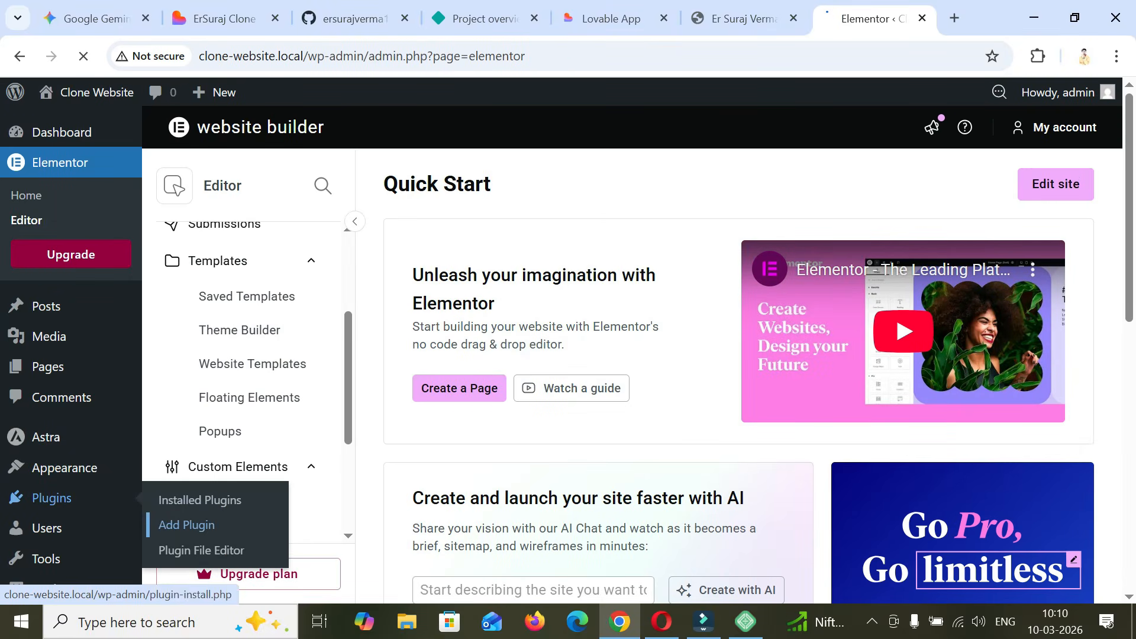
left_click(214, 501)
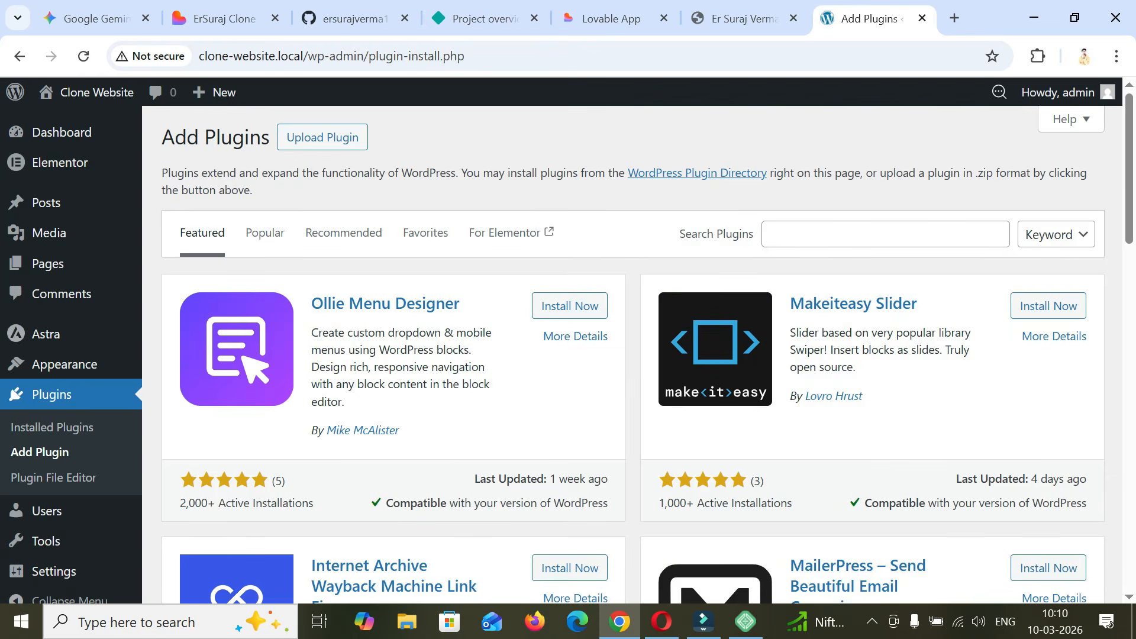
left_click(886, 235)
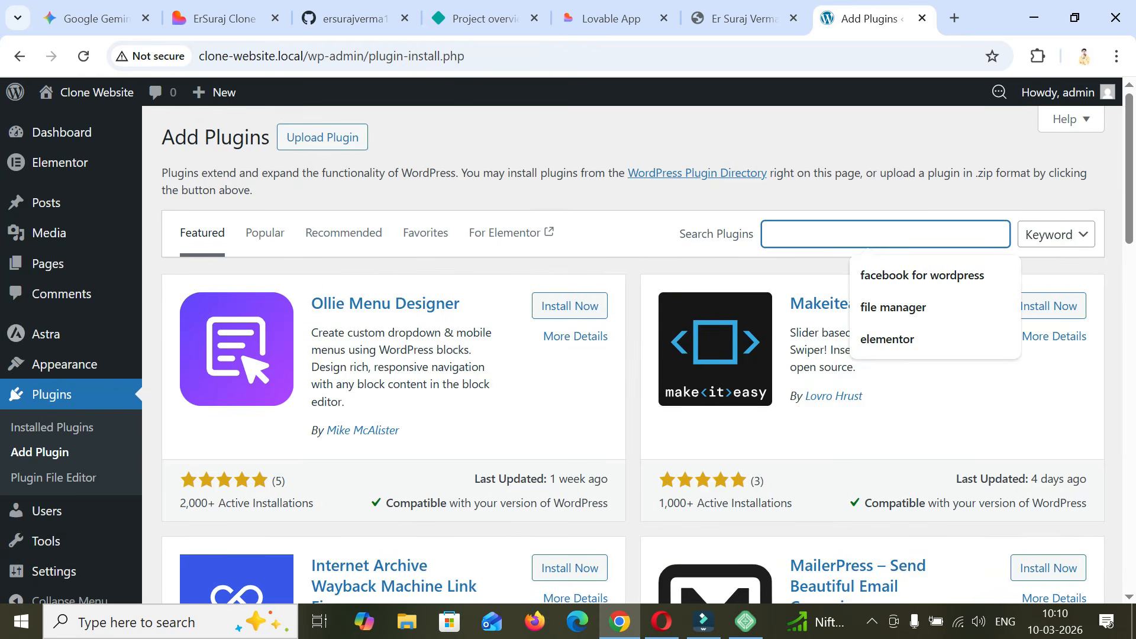
type("class")
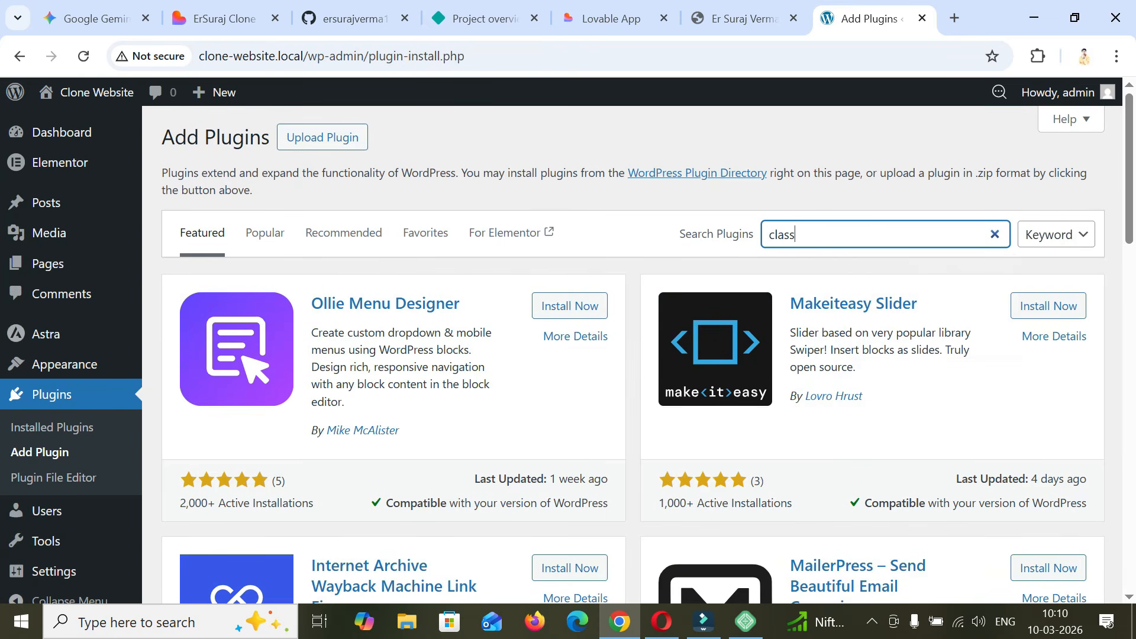
type("ic editor")
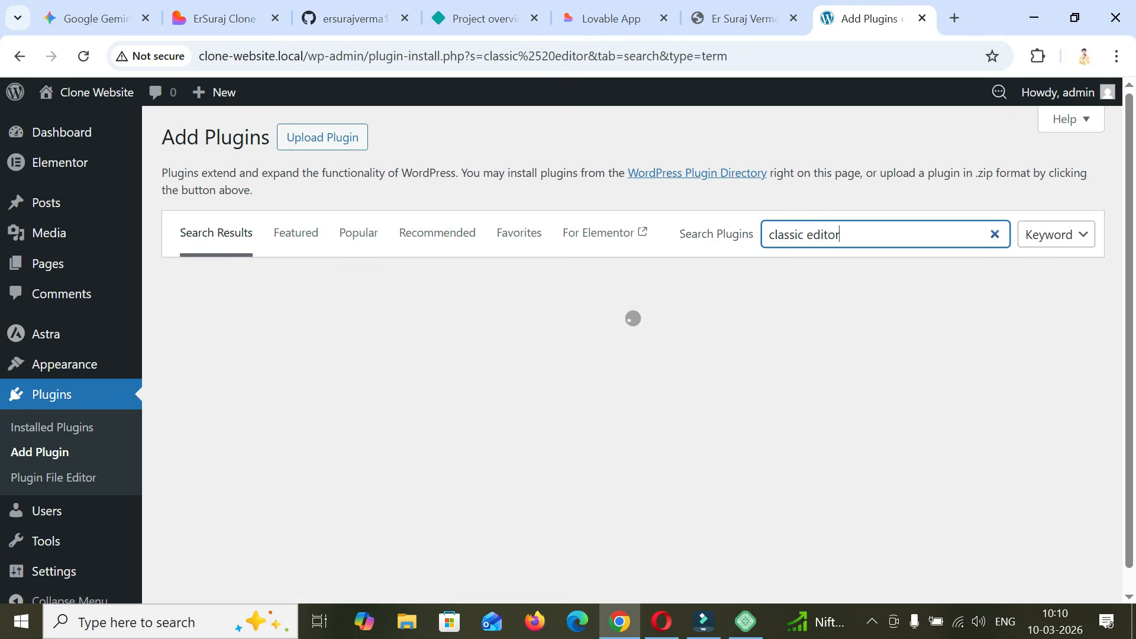
left_click(570, 349)
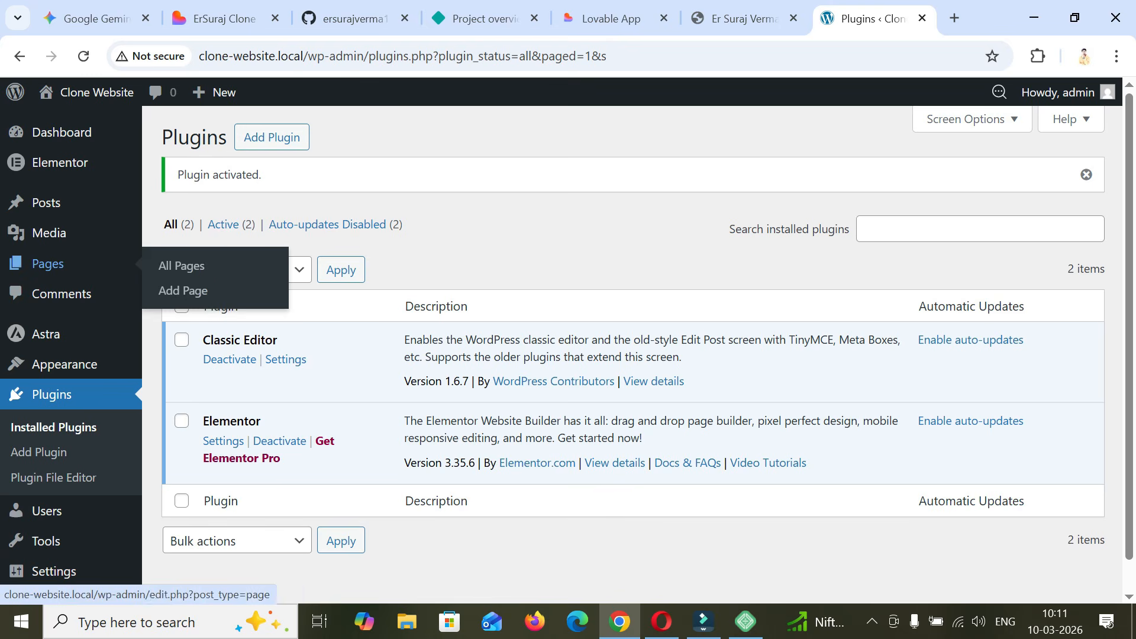
- Create a new WordPress page titled Home and publish it
left_click(183, 290)
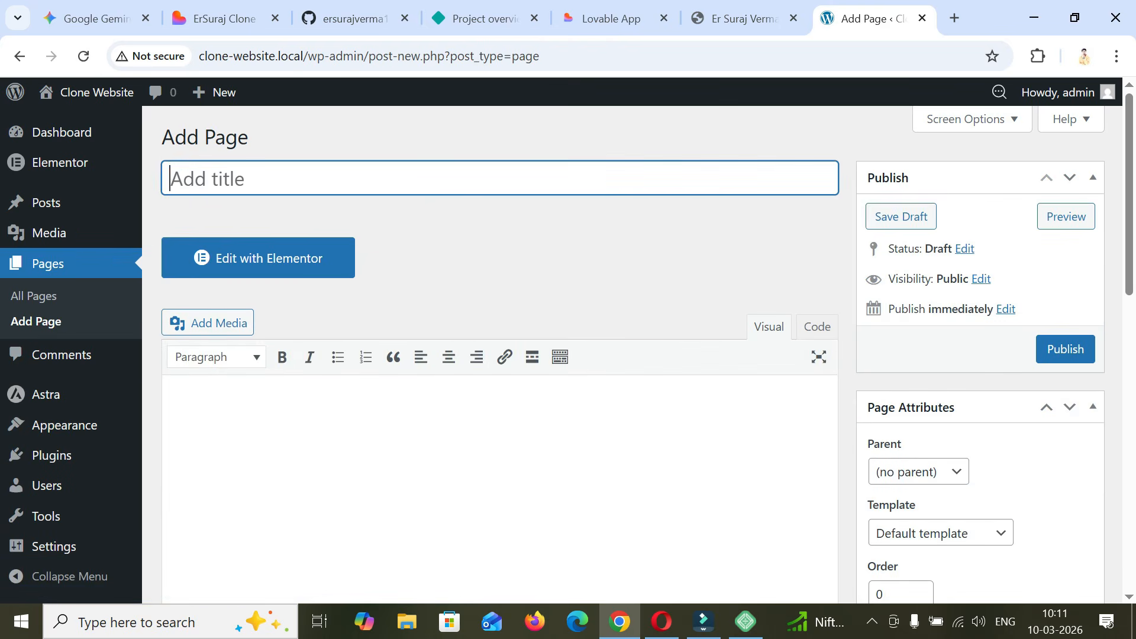
type("Home")
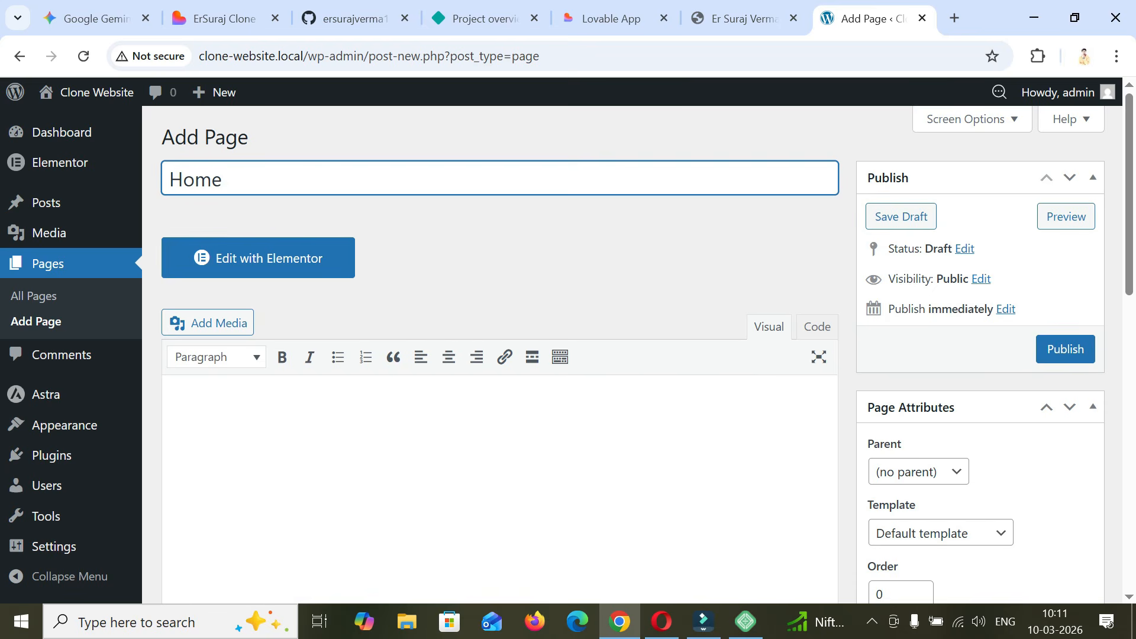
left_click(1065, 350)
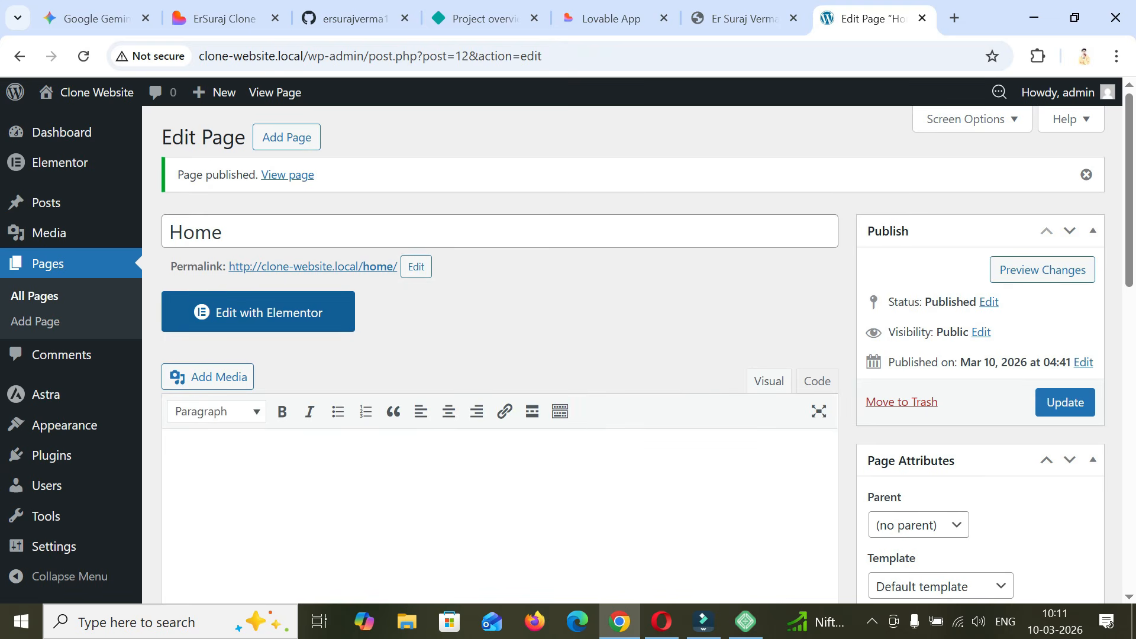
- Open the Home page in Elementor and place an HTML widget in its empty content area
left_click(258, 312)
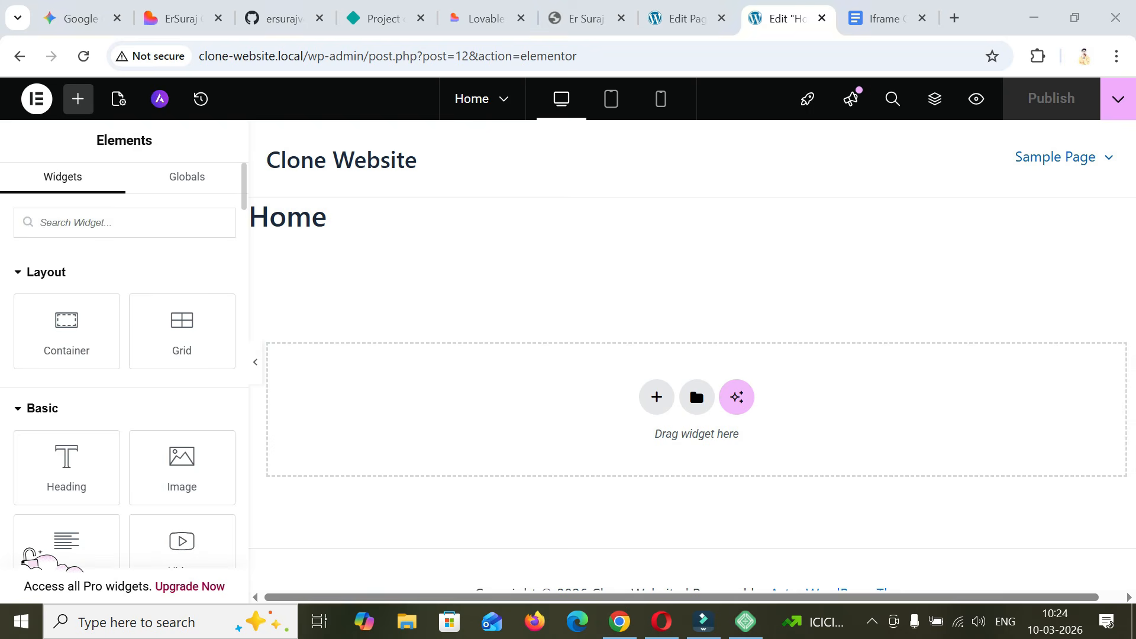
left_click(124, 223)
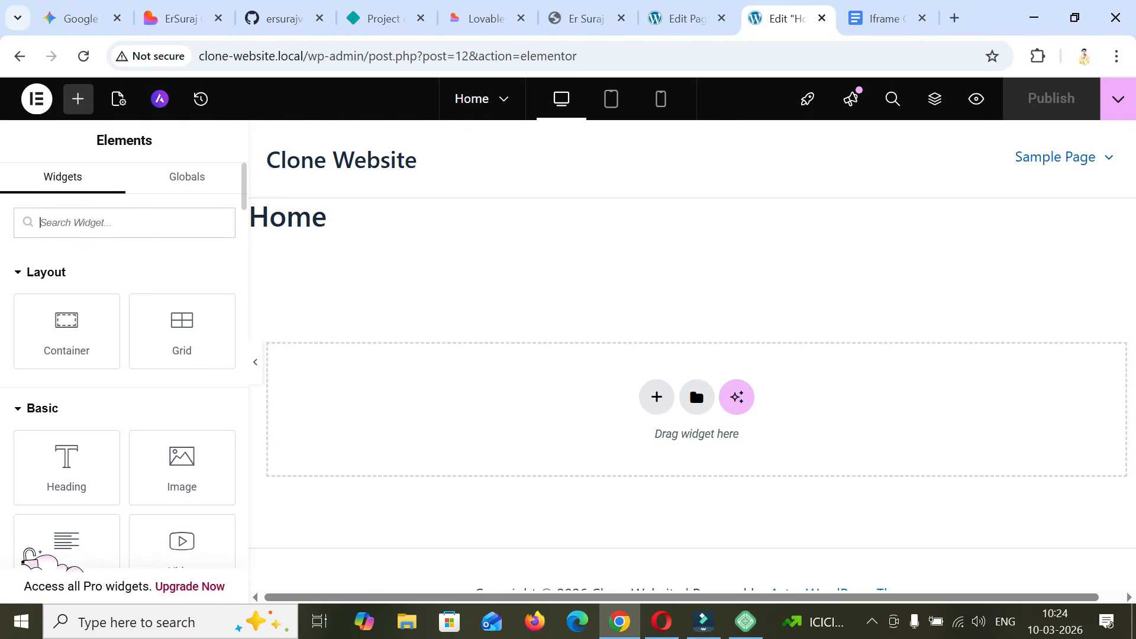
type("html")
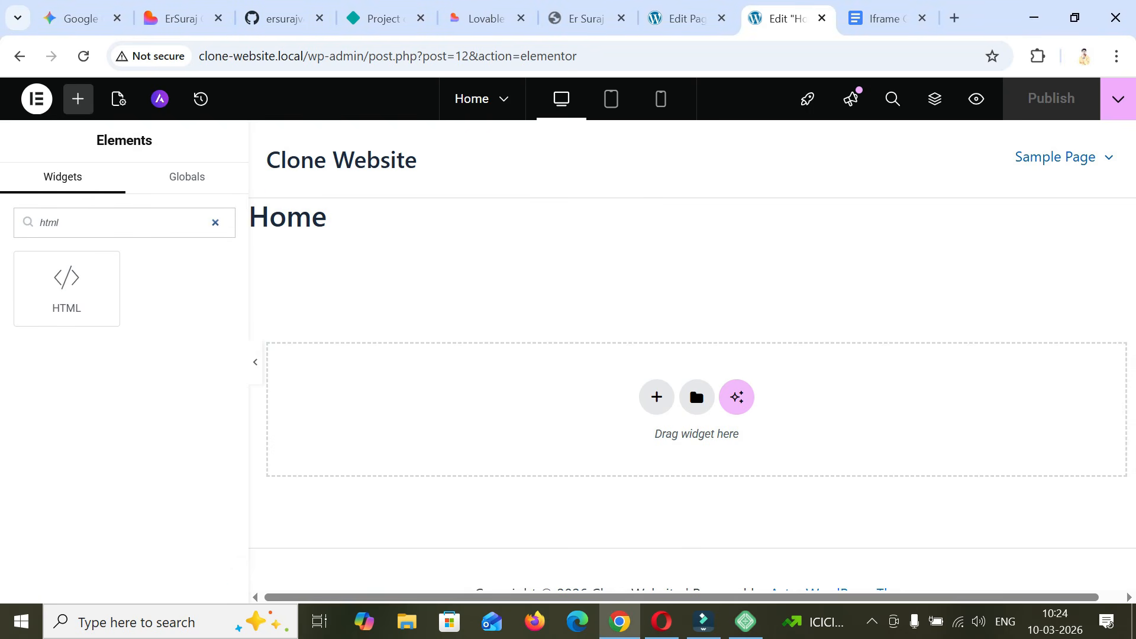
left_click_drag(67, 289, 650, 402)
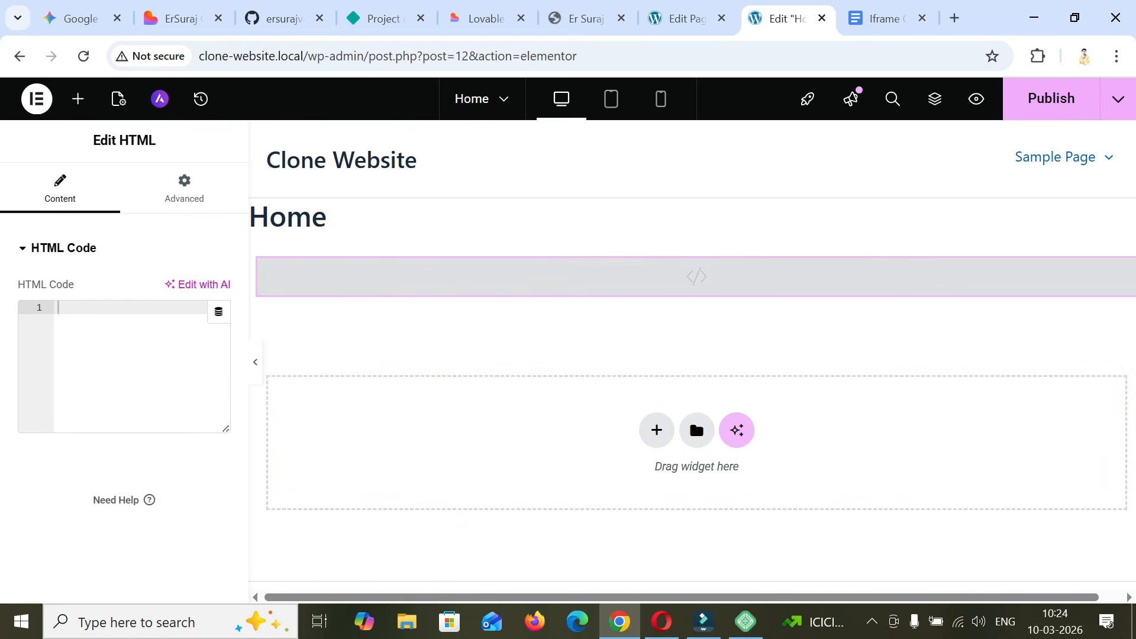
- Switch to the Iframe Code document in Google Docs and select the whole code, from the style block through the closing div, for copying
left_click(883, 19)
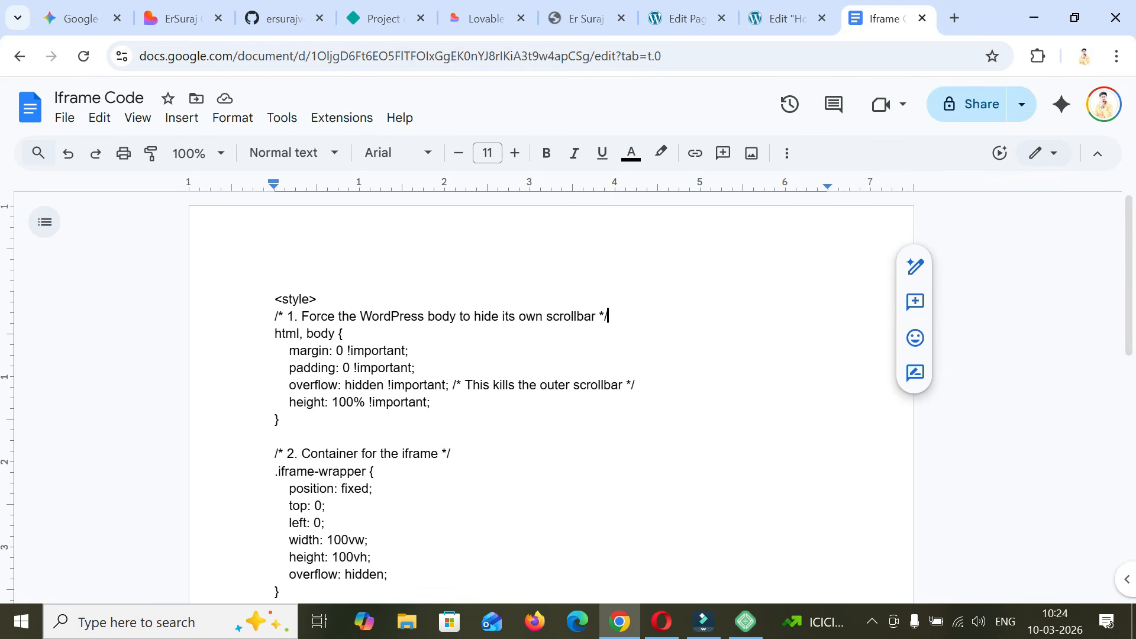
left_click_drag(275, 299, 462, 478)
scroll(421, 455, "down", 5)
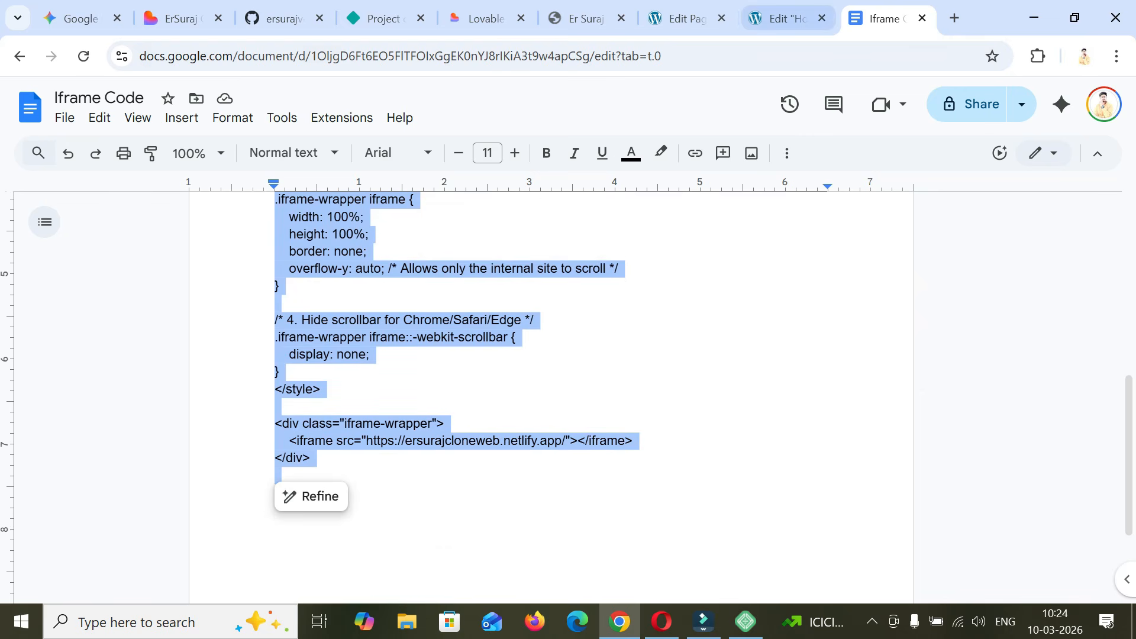
left_click(784, 18)
left_click(887, 18)
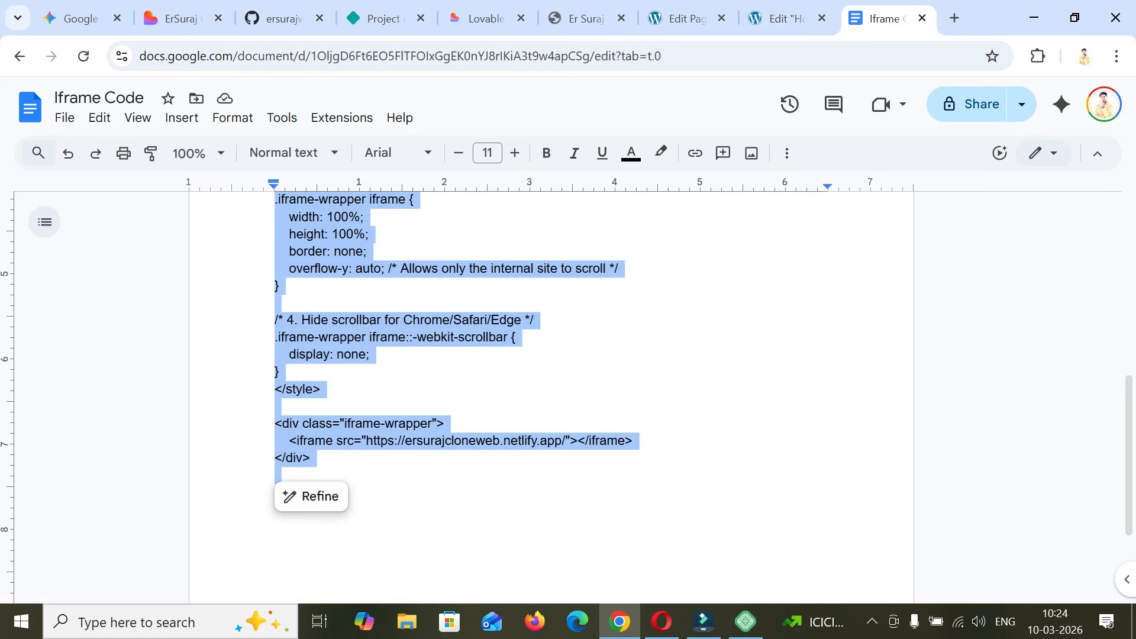
- Review the iframe code from start to end and highlight the Netlify site address in the iframe's src attribute
scroll(550, 397, "up", 8)
scroll(550, 396, "down", 1)
scroll(632, 371, "down", 2)
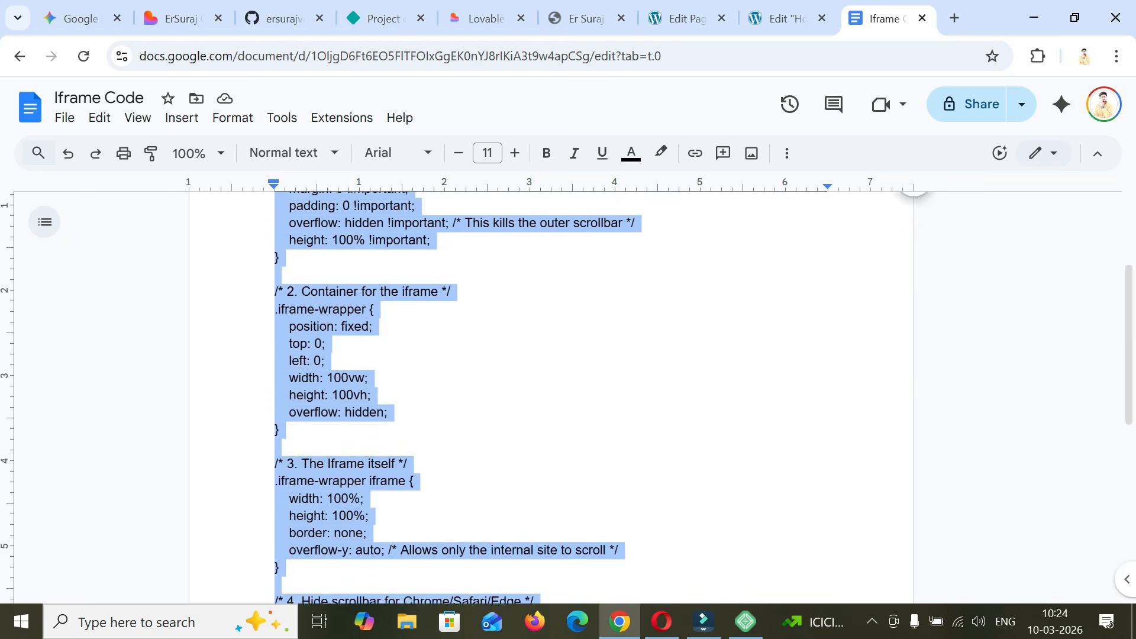
scroll(632, 371, "up", 3)
left_click(631, 370)
scroll(632, 371, "down", 5)
scroll(631, 371, "down", 3)
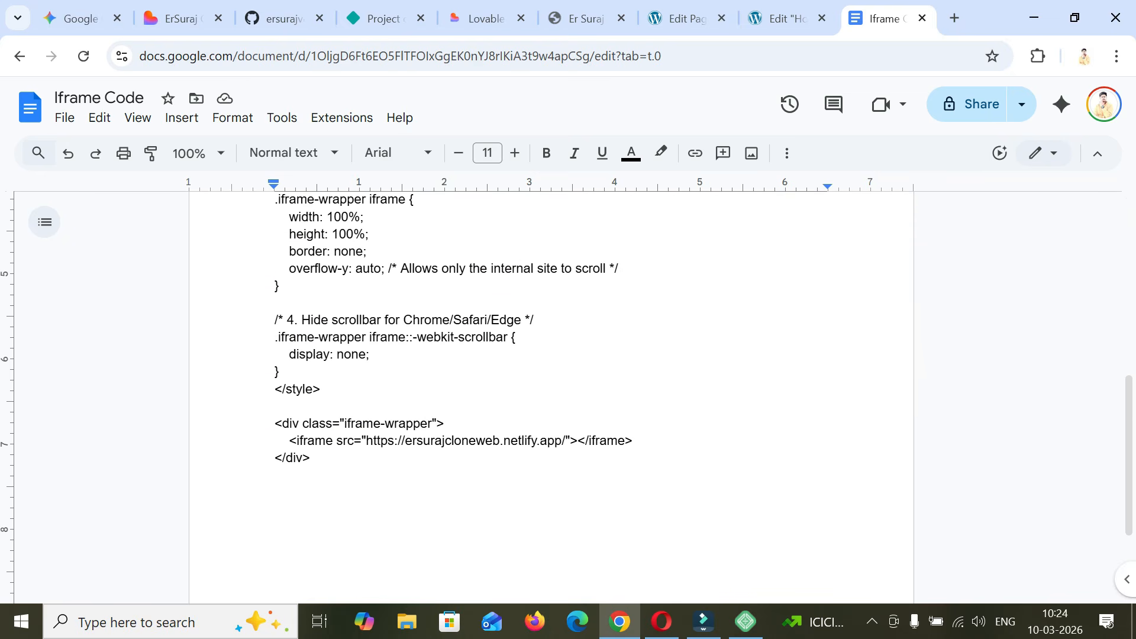
left_click_drag(366, 441, 562, 441)
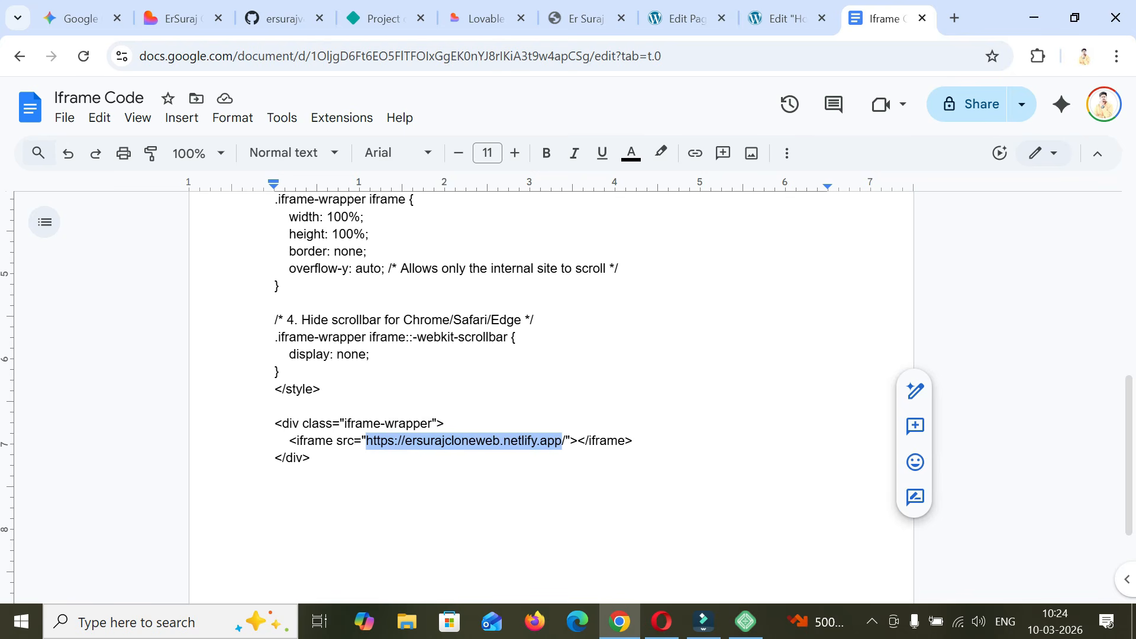
- Paste the copied iframe code into the Home page's HTML widget in Elementor and publish the change
left_click(784, 19)
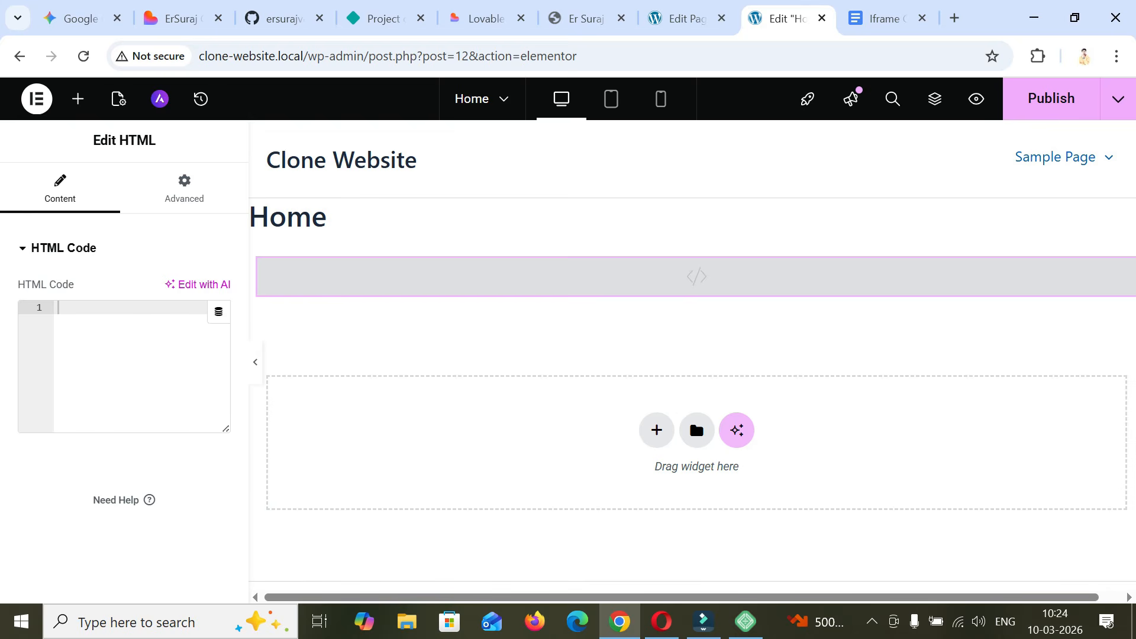
key("ctrl+v")
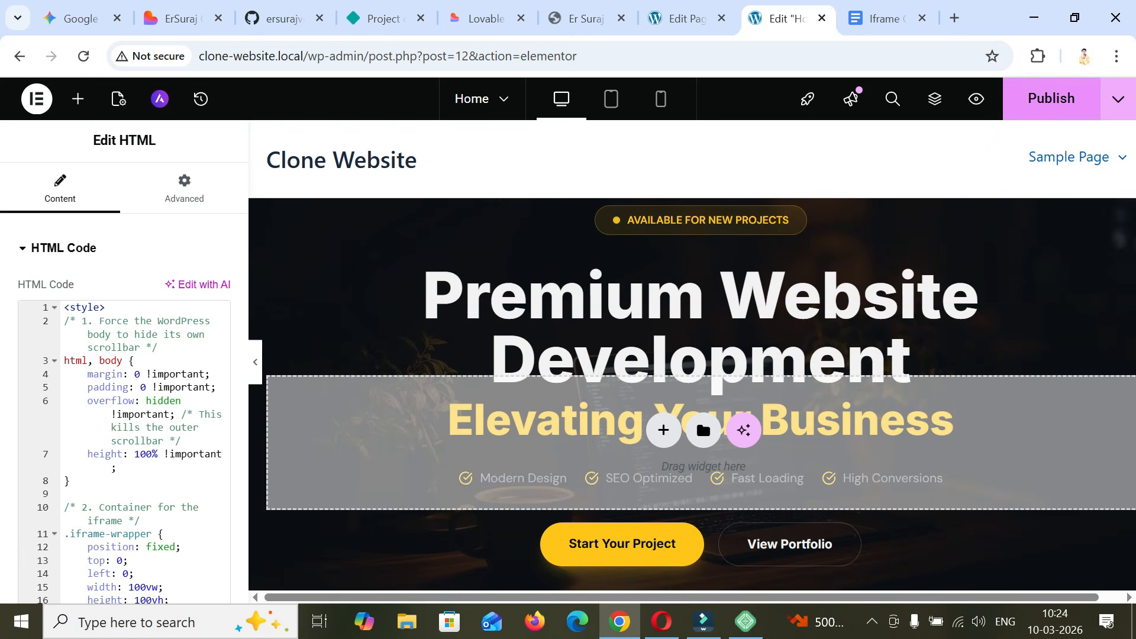
key("ctrl+s")
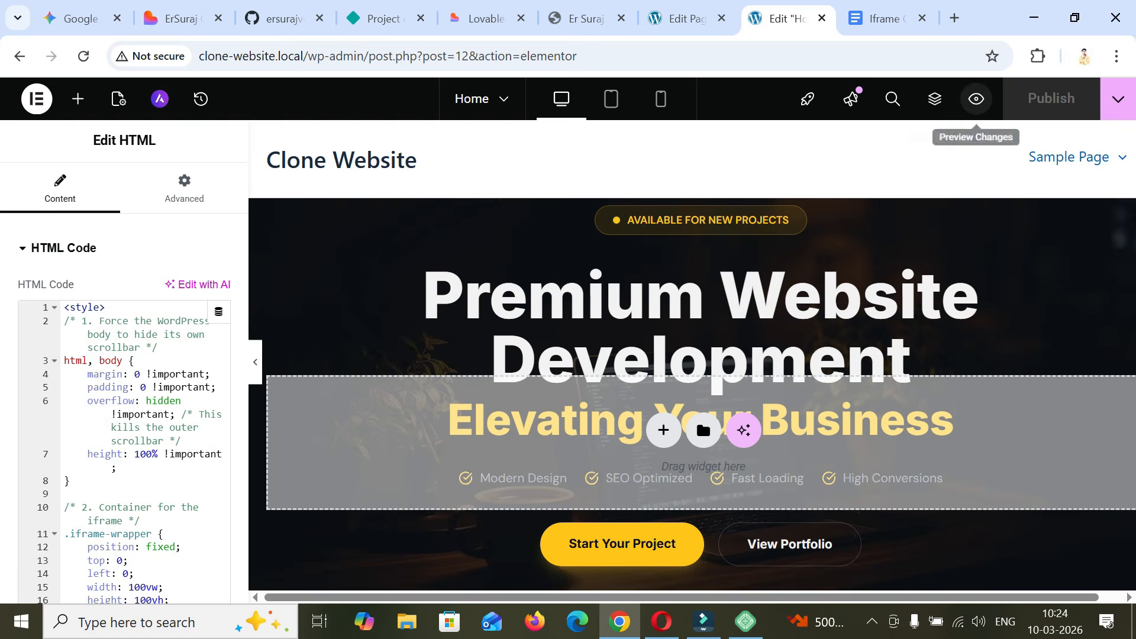
- Preview the Home page changes and examine the embedded site from its hero section to the footer
left_click(977, 99)
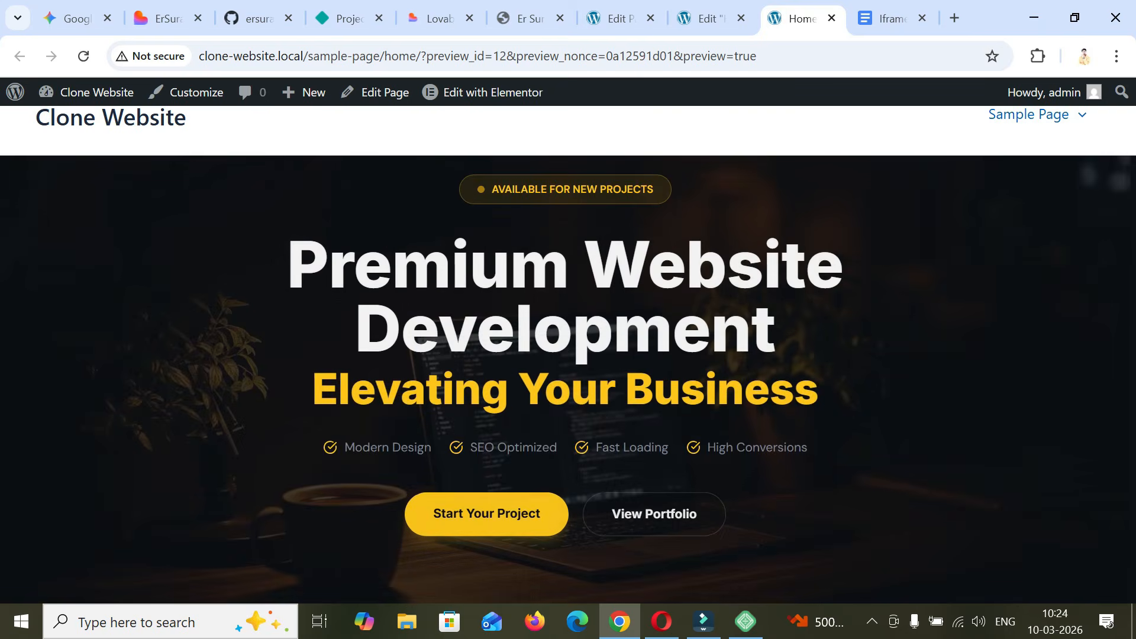
scroll(568, 379, "down", 10)
scroll(568, 379, "up", 10)
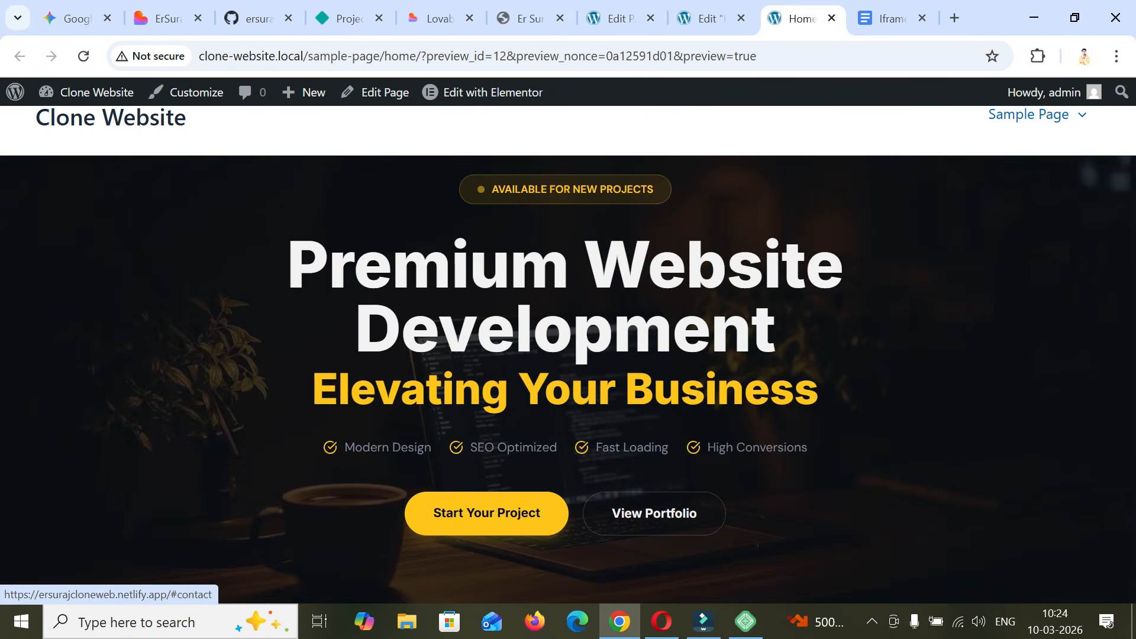
scroll(568, 379, "down", 10)
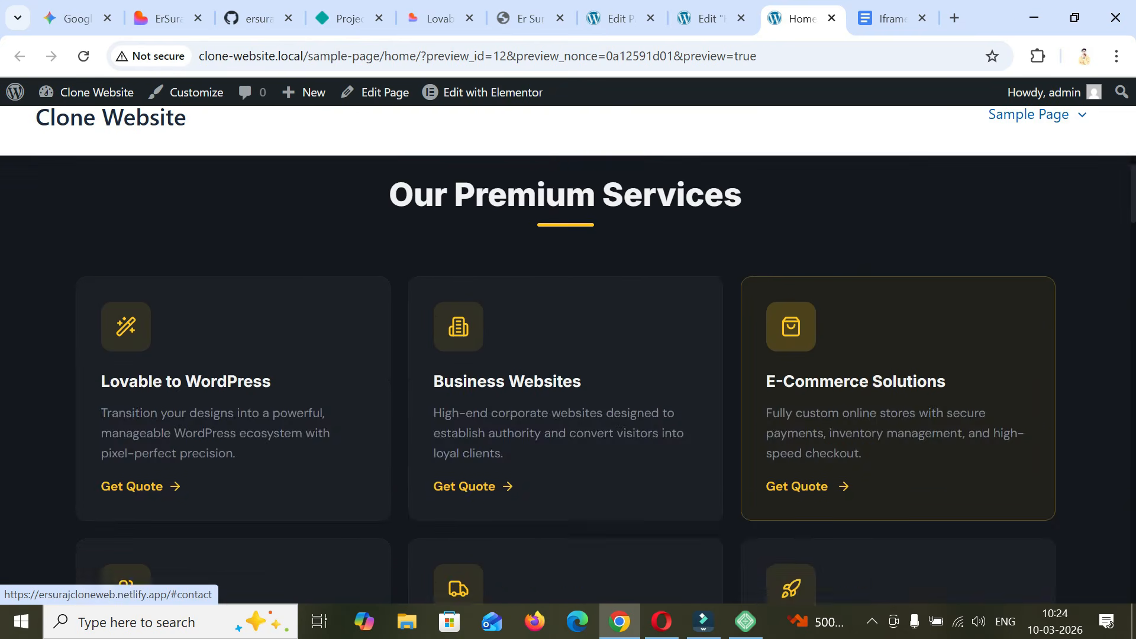
scroll(568, 378, "up", 3)
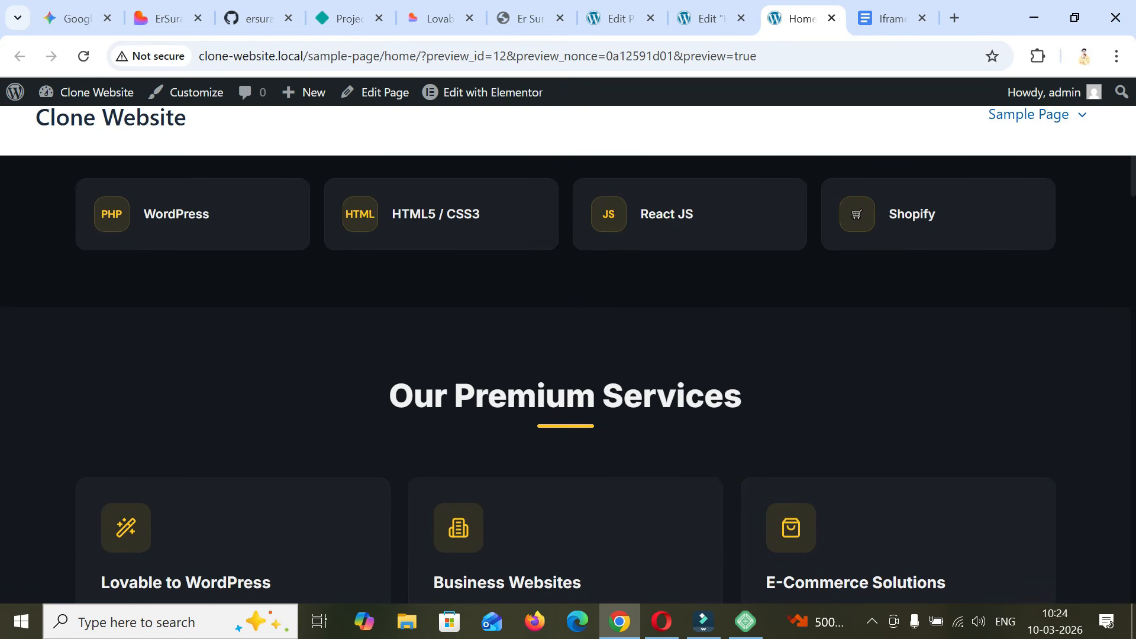
scroll(568, 355, "down", 20)
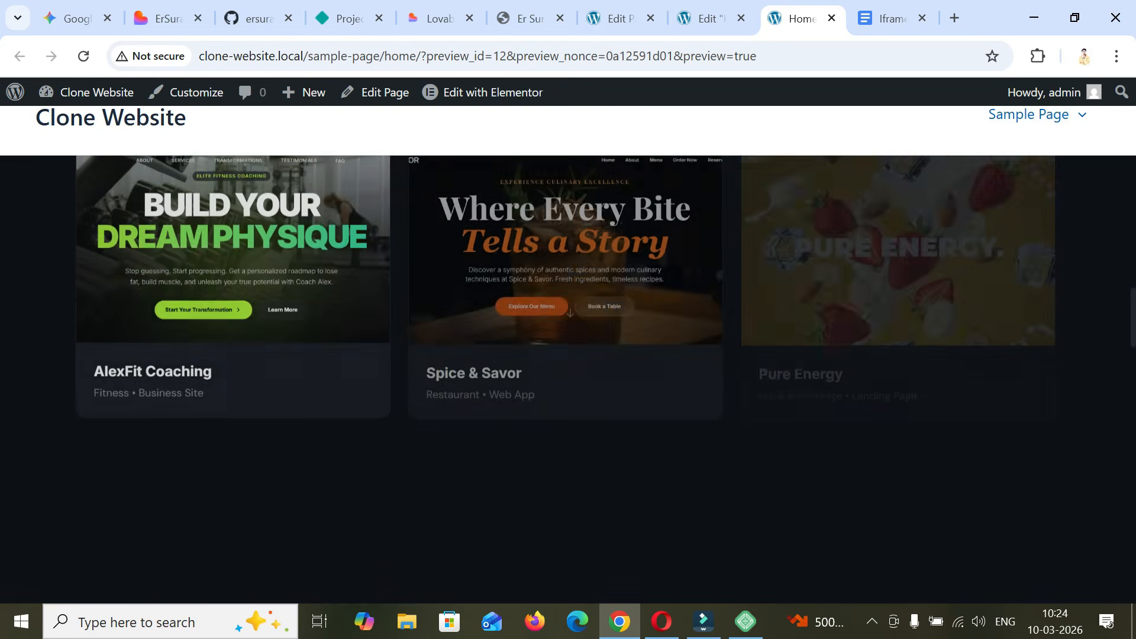
scroll(568, 355, "down", 12)
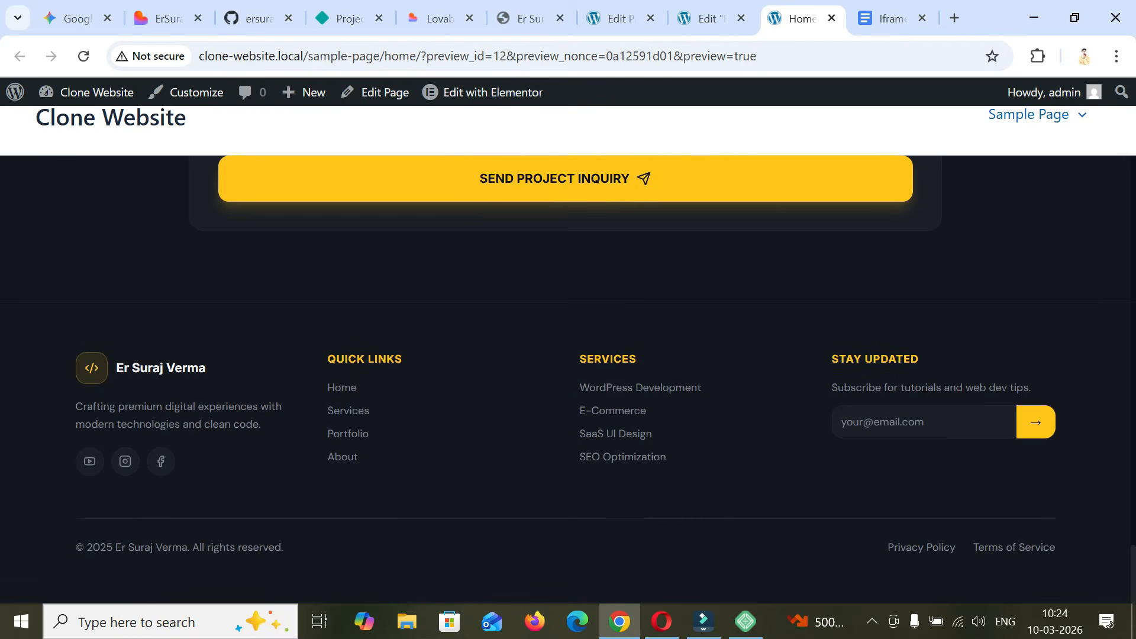
scroll(568, 355, "up", 20)
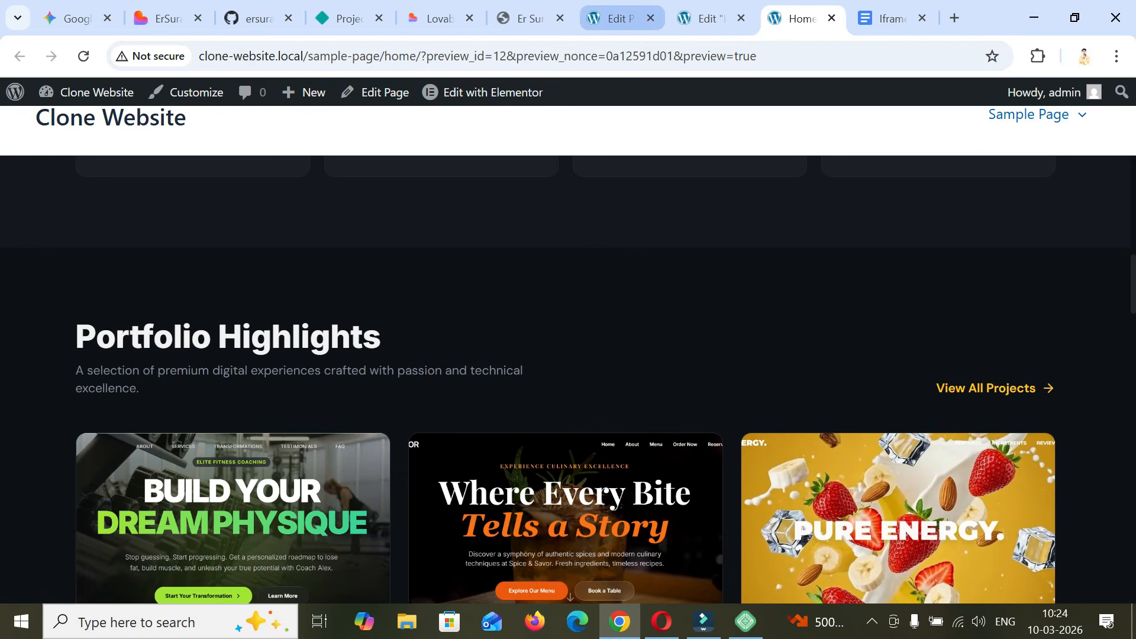
- Set the Home page's template to Elementor Canvas in its WordPress page attributes and update the page
left_click(618, 19)
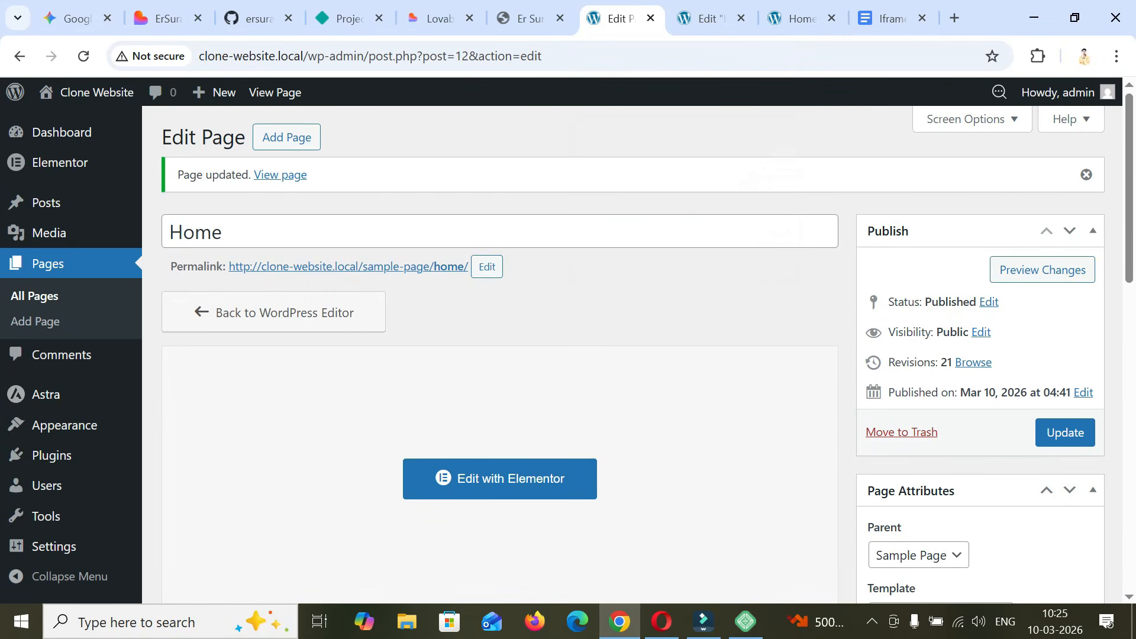
scroll(568, 355, "down", 2)
scroll(632, 355, "down", 3)
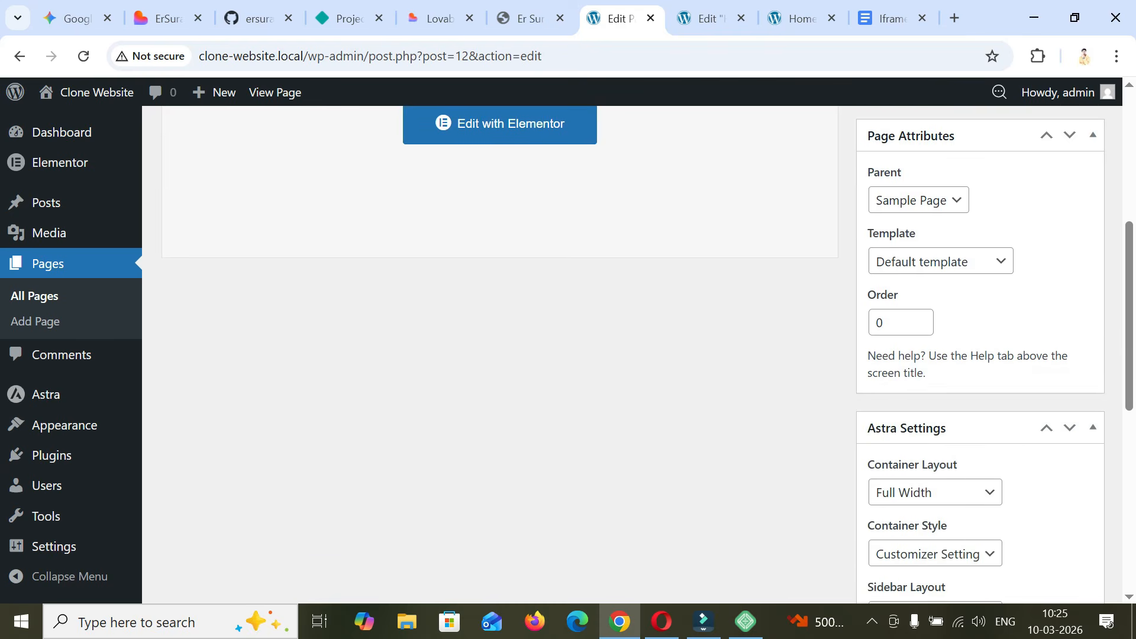
left_click(941, 261)
left_click(926, 310)
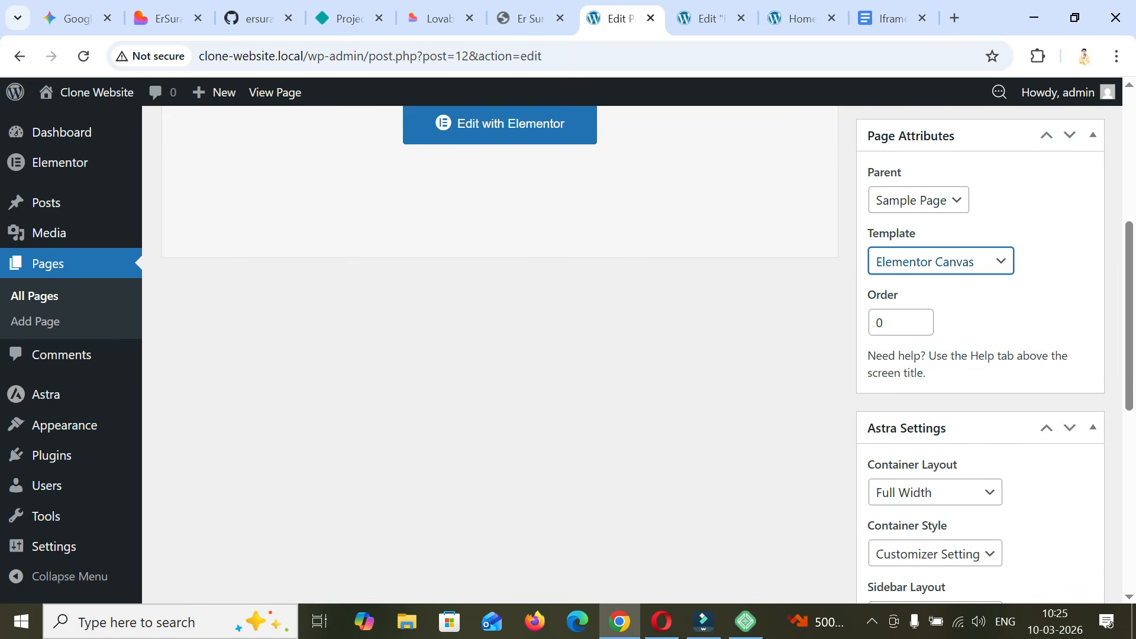
scroll(648, 354, "up", 2)
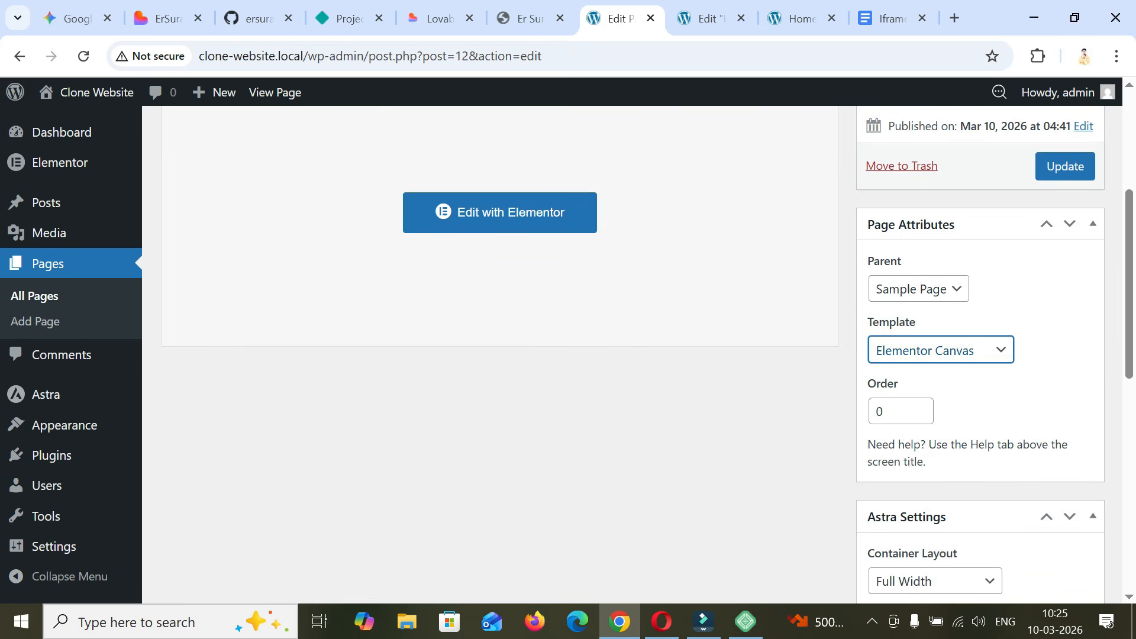
scroll(632, 355, "down", 2)
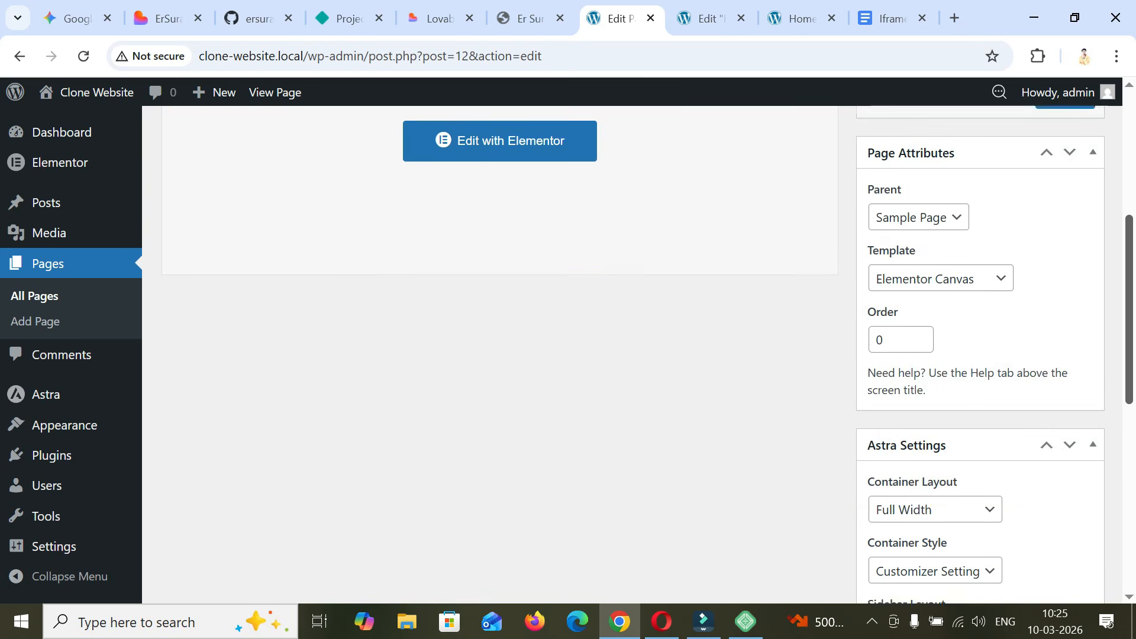
scroll(632, 355, "up", 3)
left_click(1065, 266)
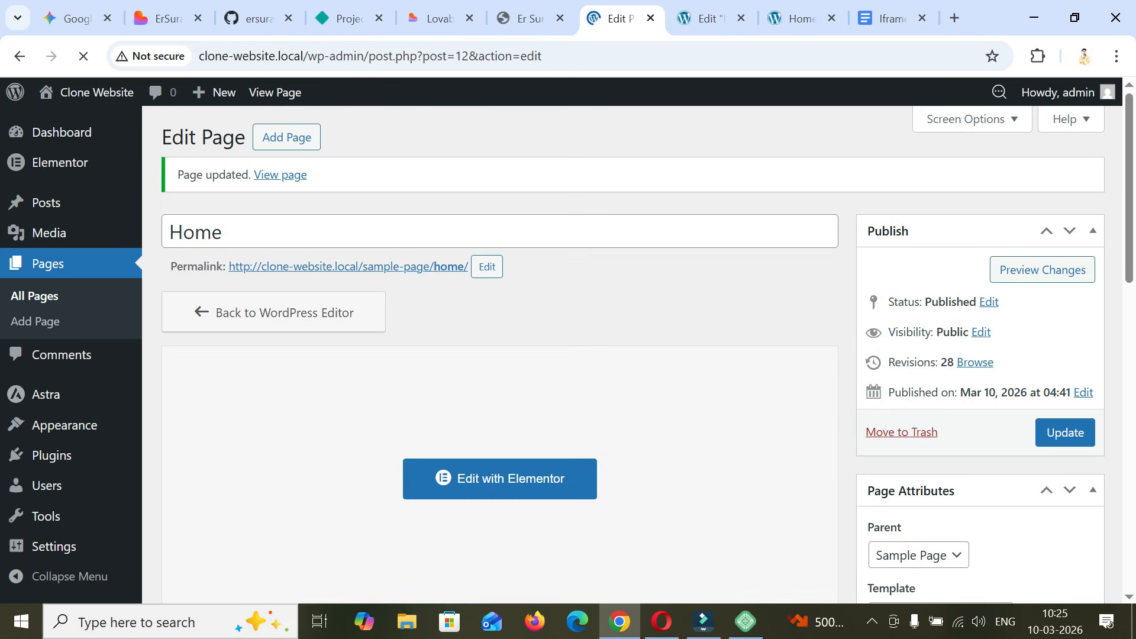
- Reload the Home page preview and check the header and the embedded site down to the footer
left_click(800, 18)
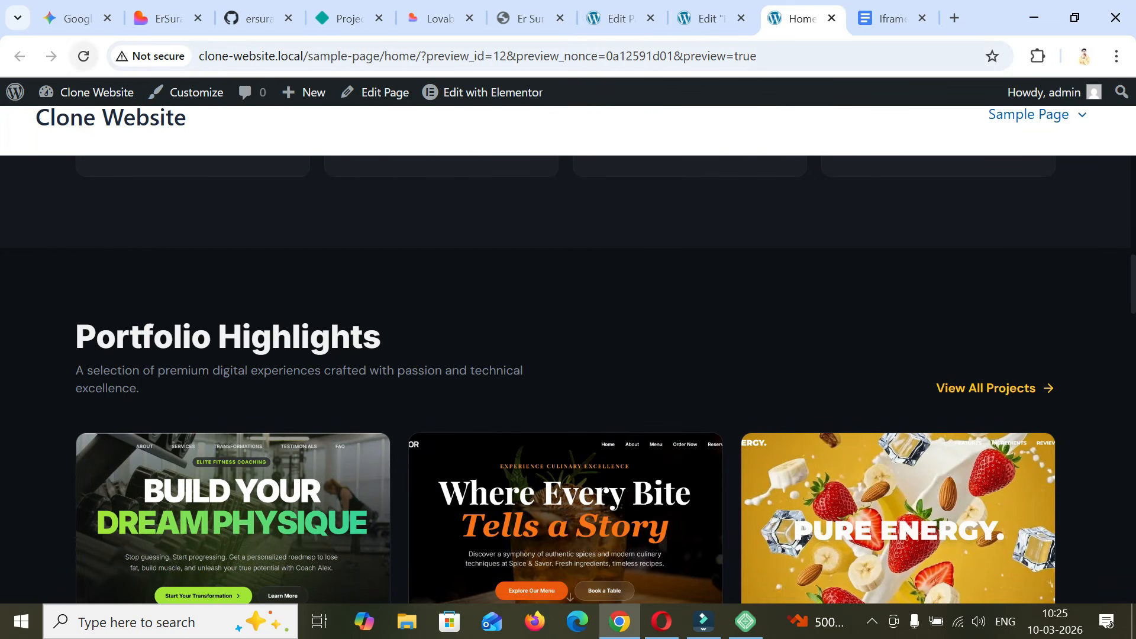
left_click(84, 56)
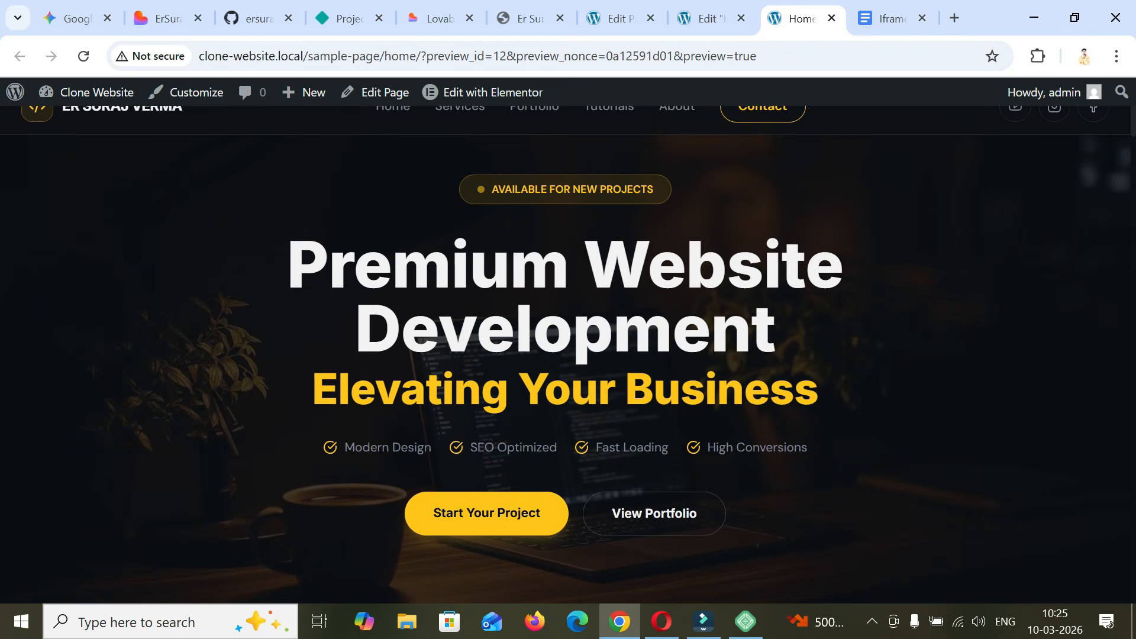
scroll(568, 355, "down", 10)
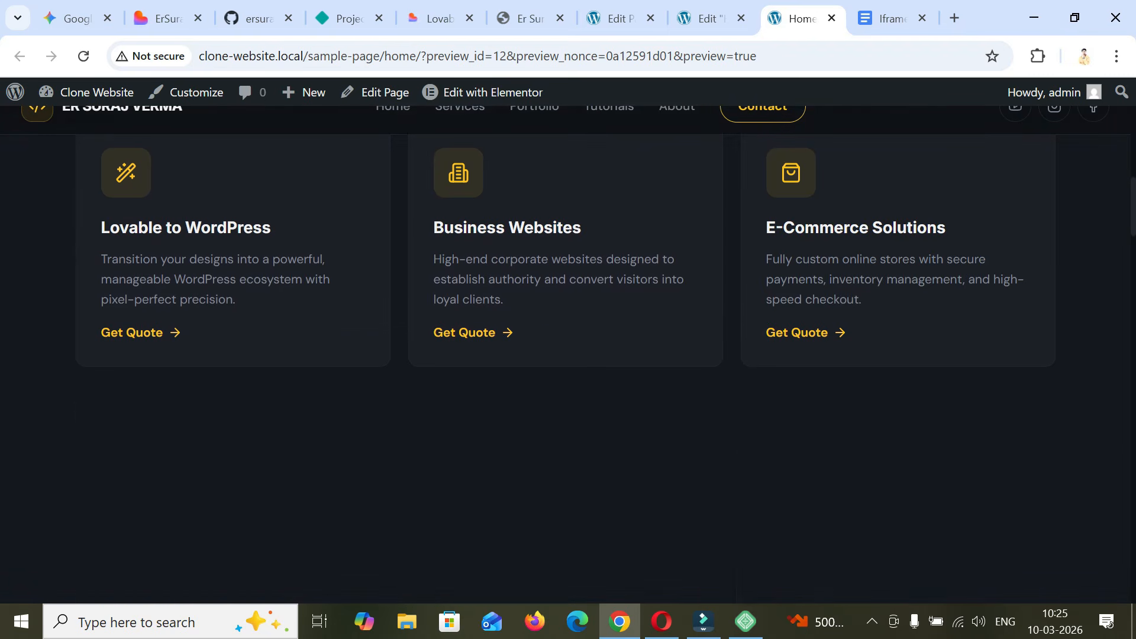
scroll(568, 355, "down", 15)
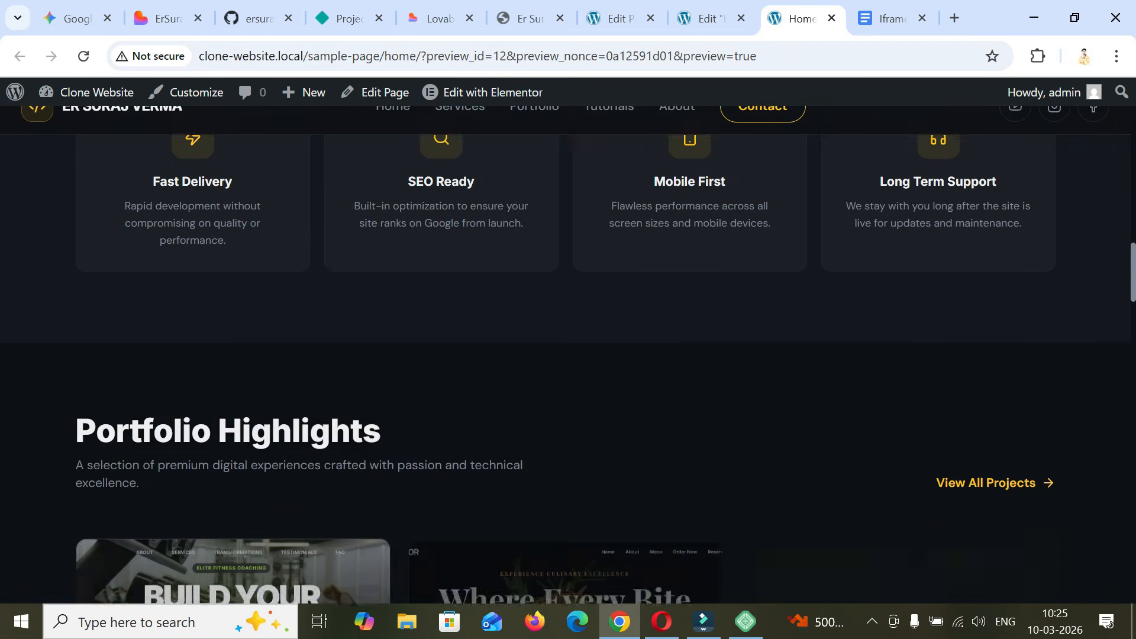
scroll(568, 355, "down", 15)
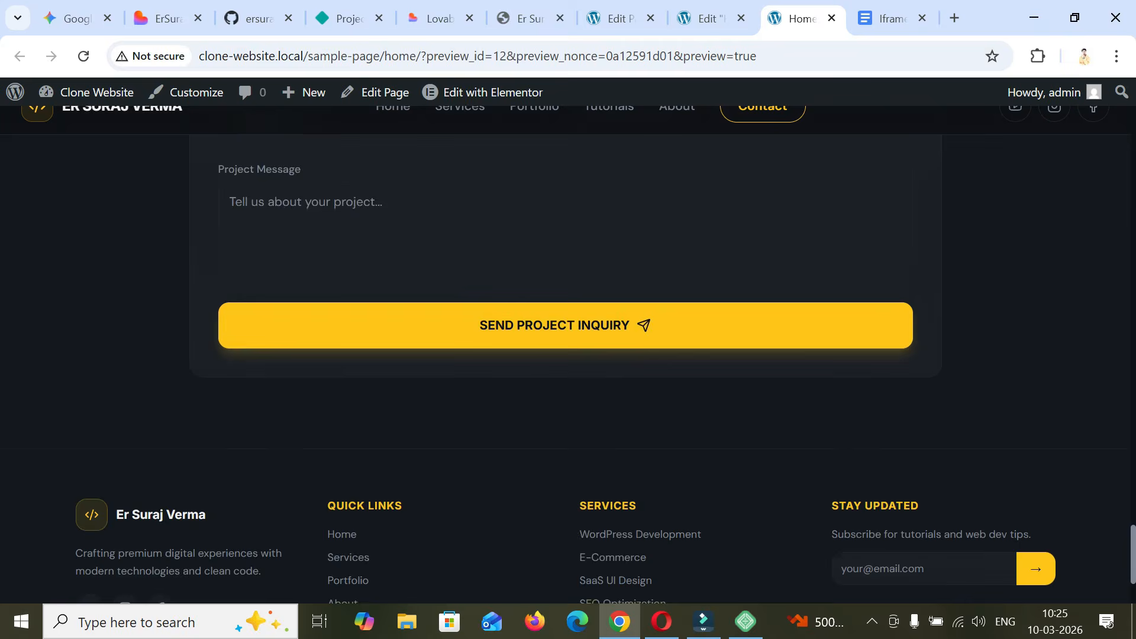
scroll(568, 355, "up", 5)
scroll(568, 355, "up", 20)
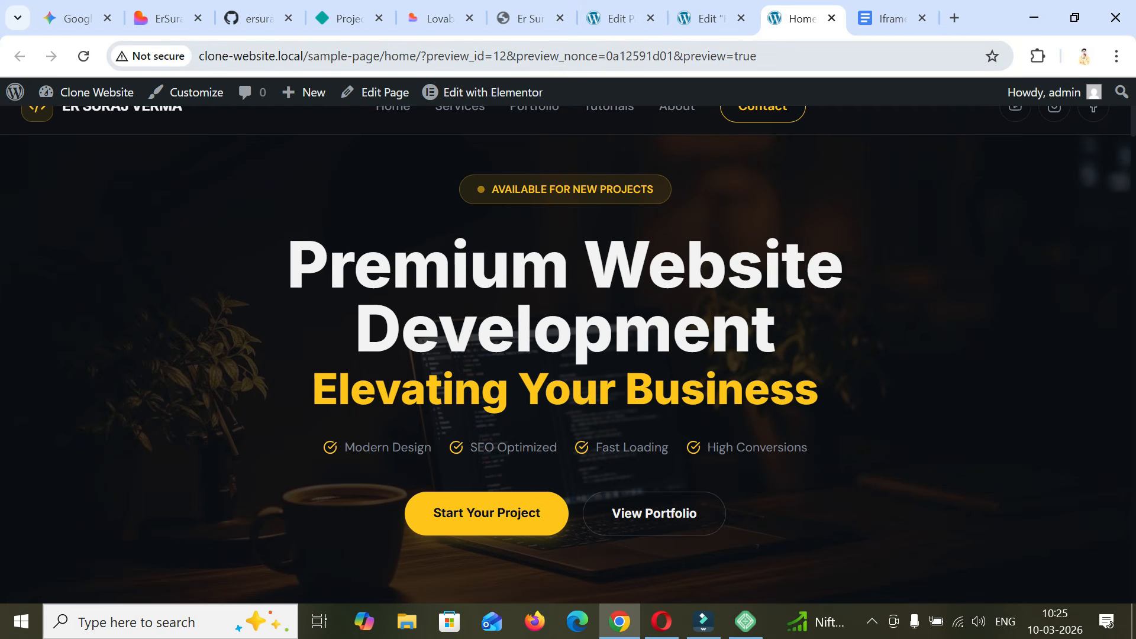
- Open the copied address clone-website.local/sample-page/home in a new Incognito window and look through the page down to the footer
left_click_drag(416, 55, 200, 55)
right_click(213, 54)
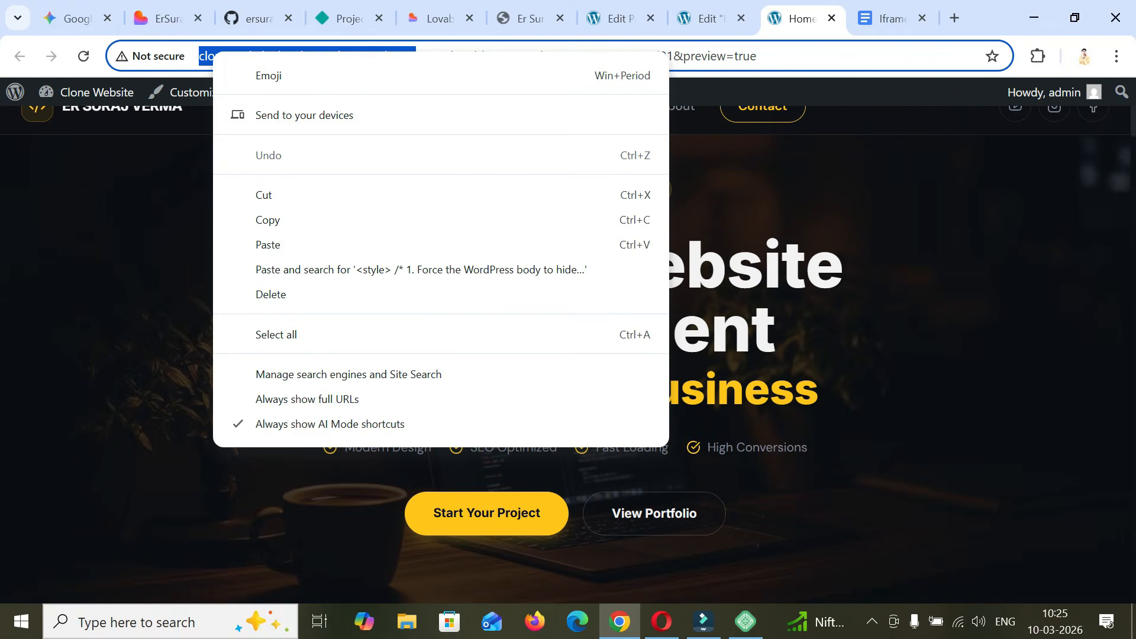
left_click(267, 220)
left_click(1117, 56)
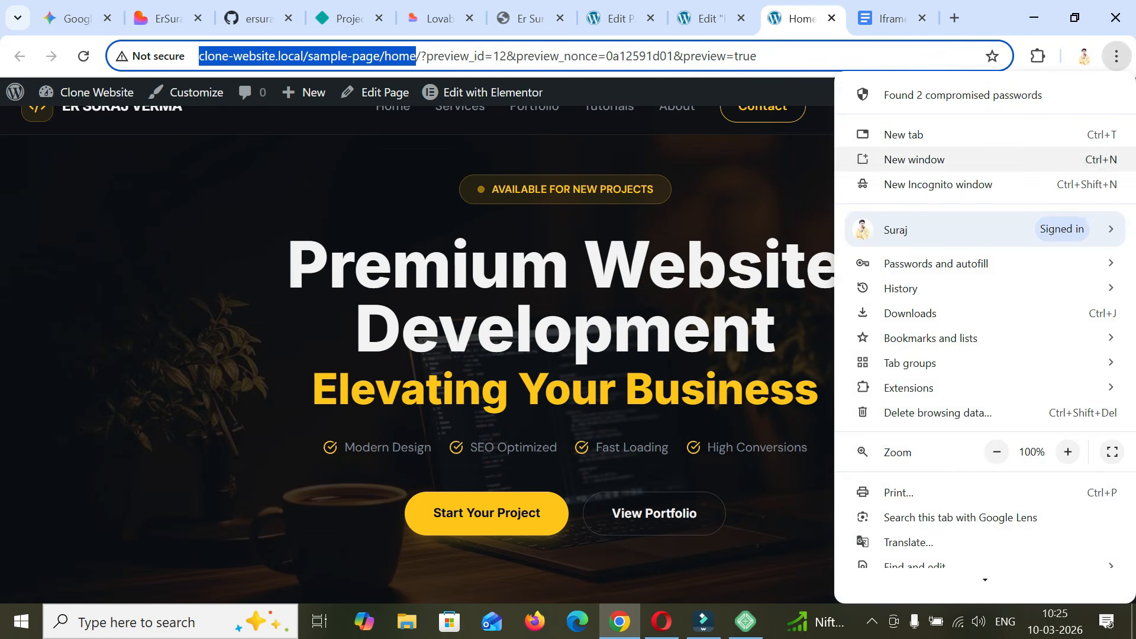
left_click(937, 184)
right_click(447, 55)
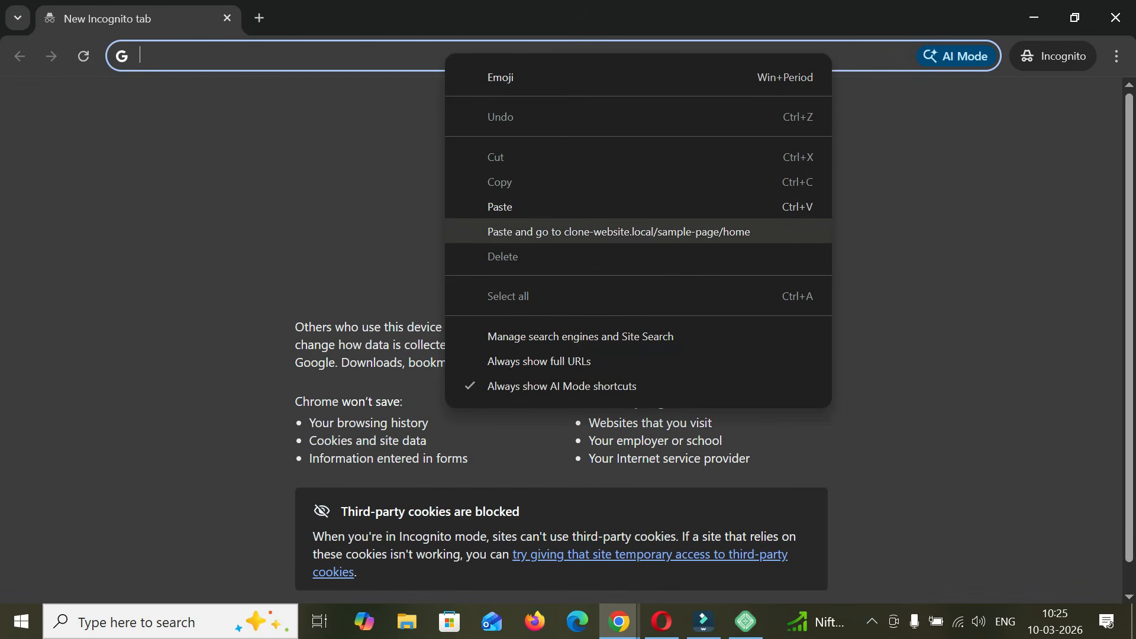
left_click(532, 231)
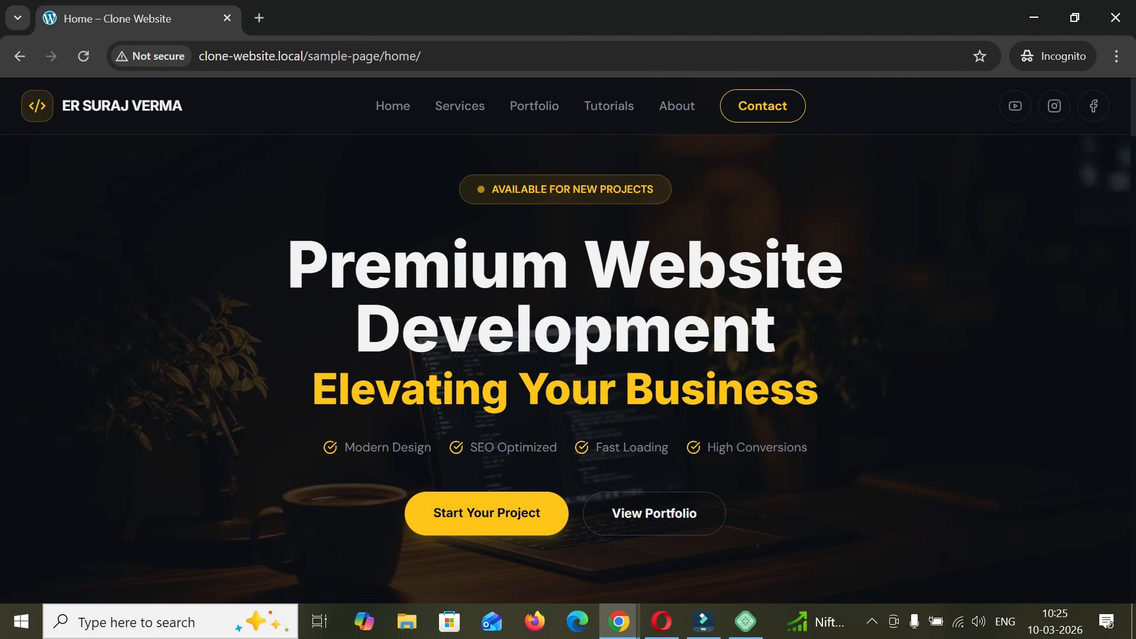
scroll(568, 355, "down", 9)
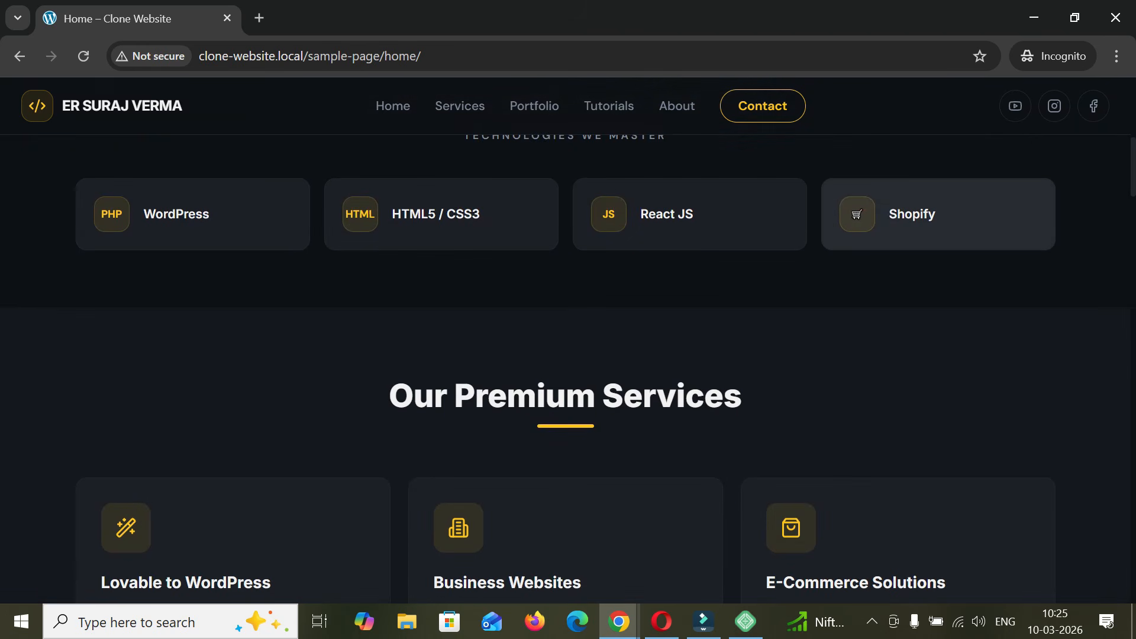
scroll(568, 355, "down", 15)
scroll(568, 355, "down", 15)
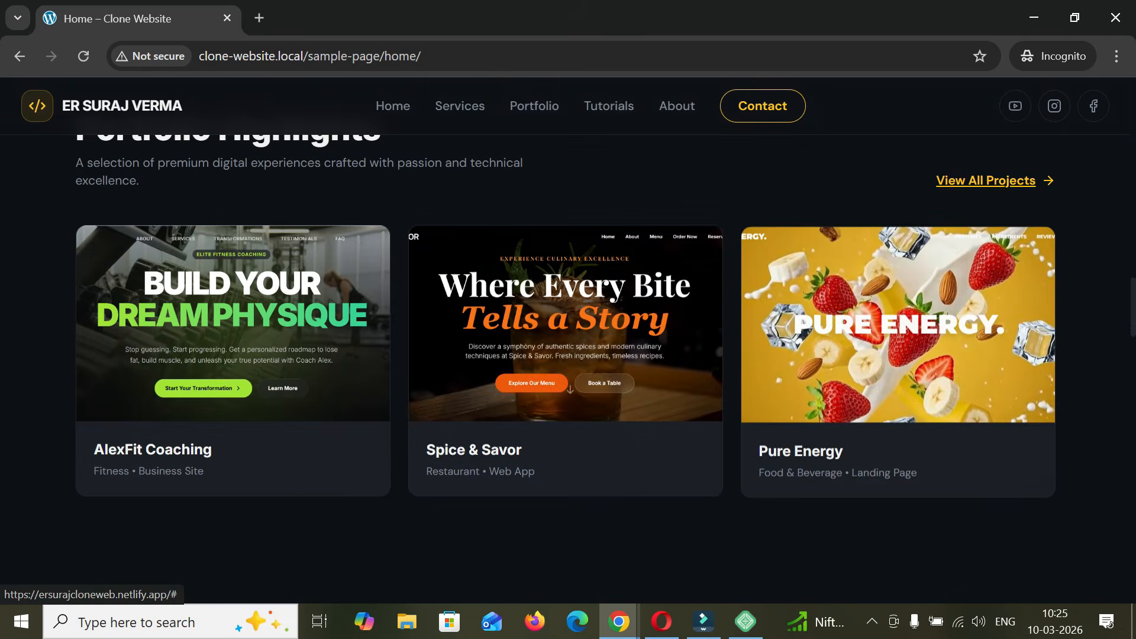
scroll(568, 355, "down", 15)
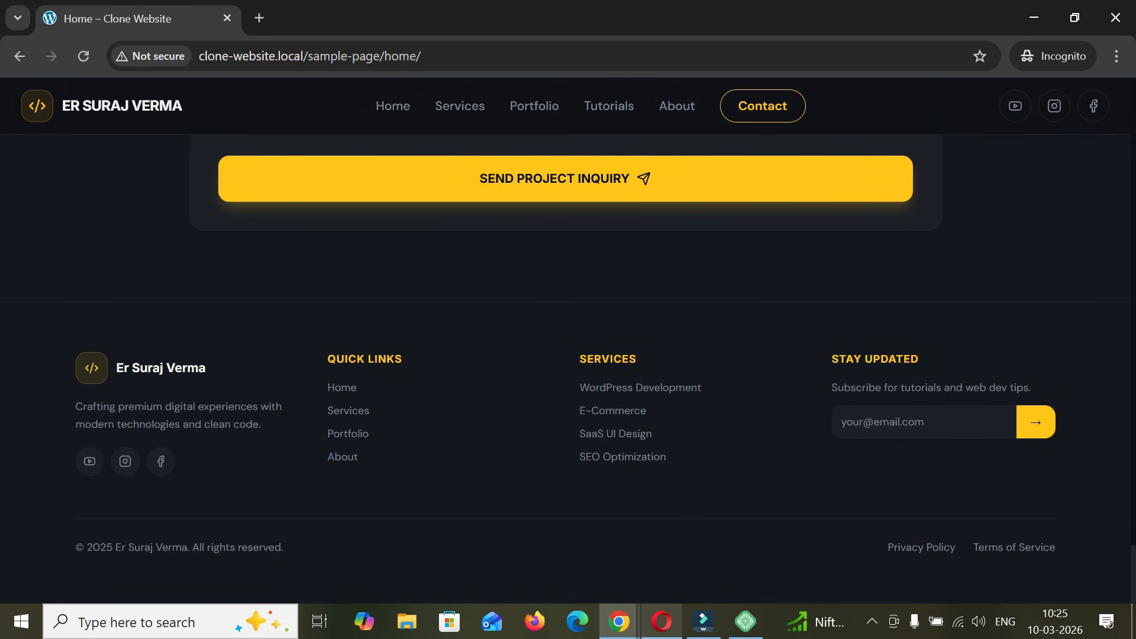
- Switch to Opera and close its window showing the original portfolio website
left_click(618, 621)
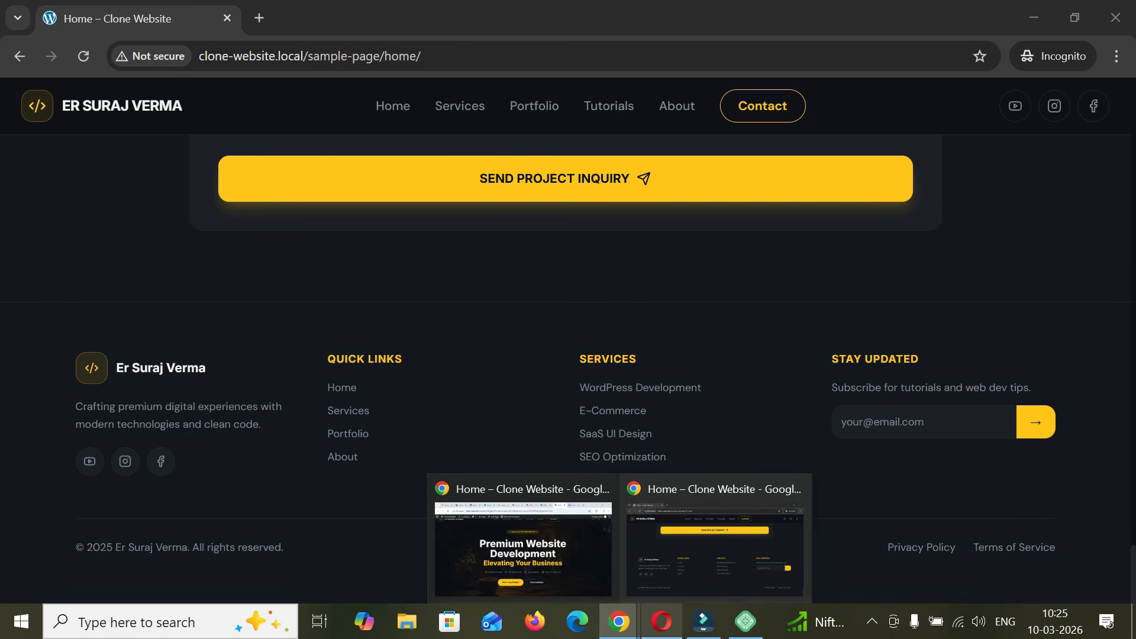
left_click(662, 621)
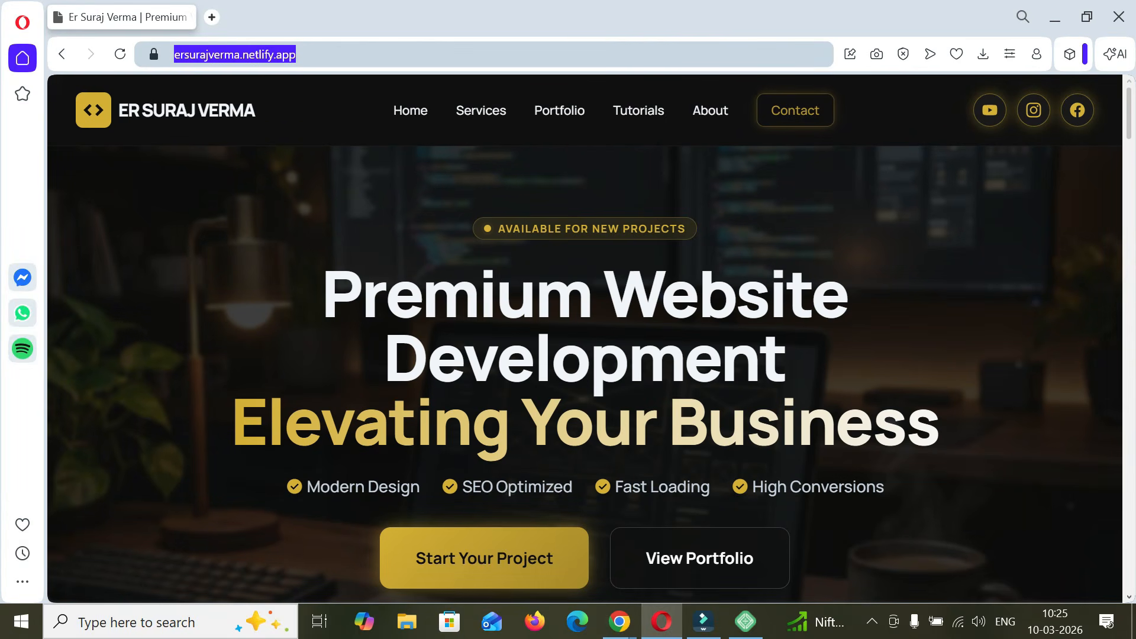
left_click(1119, 17)
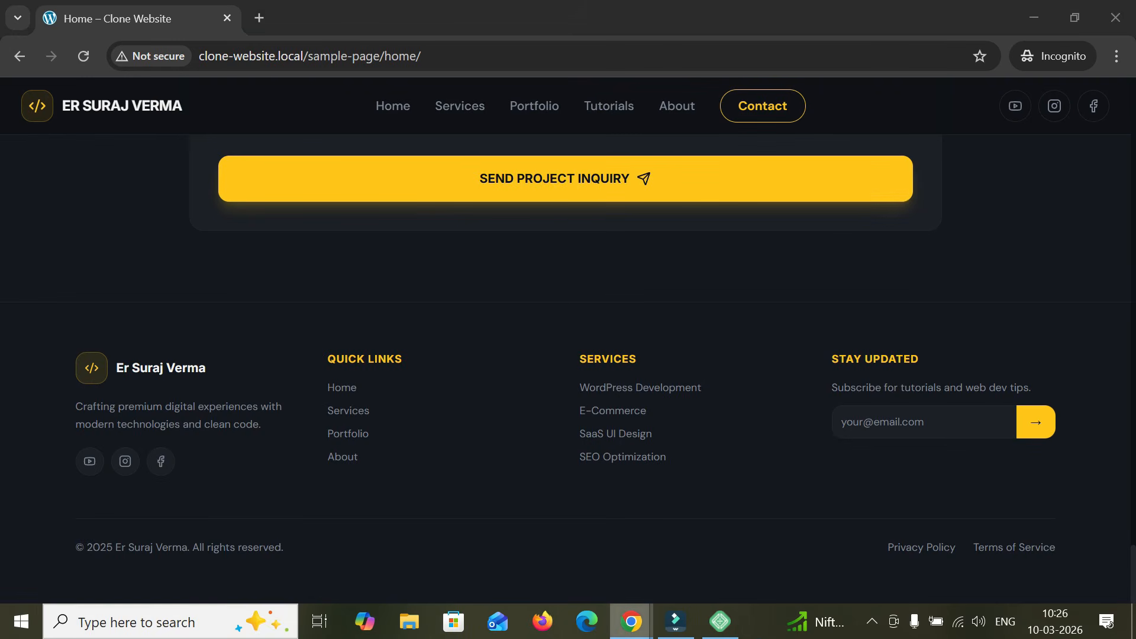
- Return to the Home page's WordPress edit screen and set its parent to (no parent) in the page attributes
left_click(630, 621)
left_click(769, 547)
left_click(707, 18)
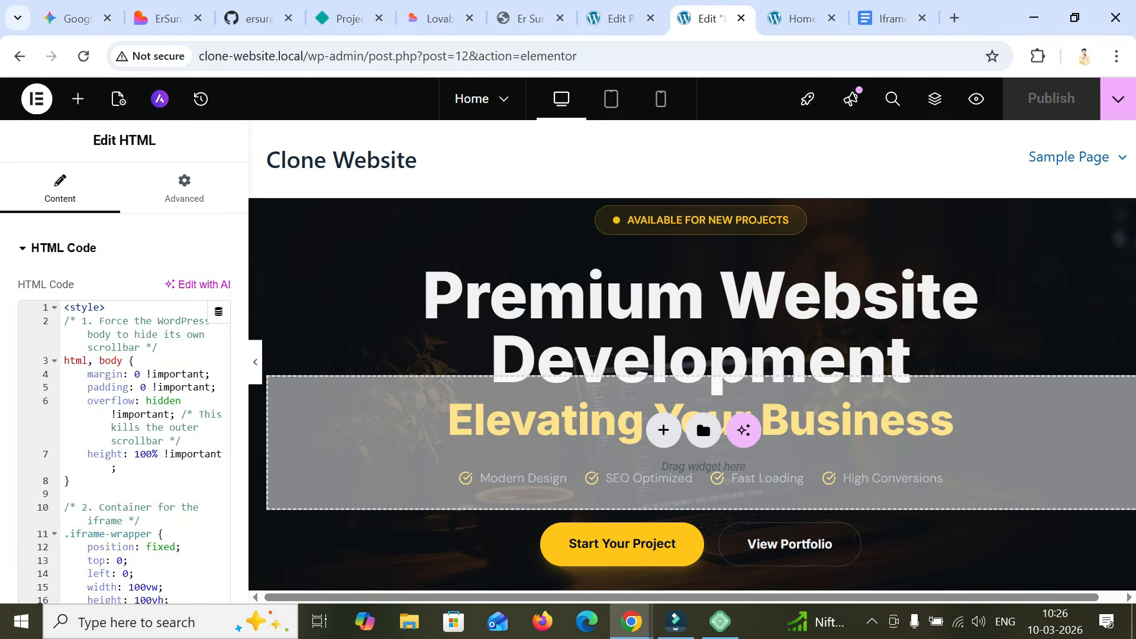
left_click(615, 18)
scroll(500, 355, "down", 5)
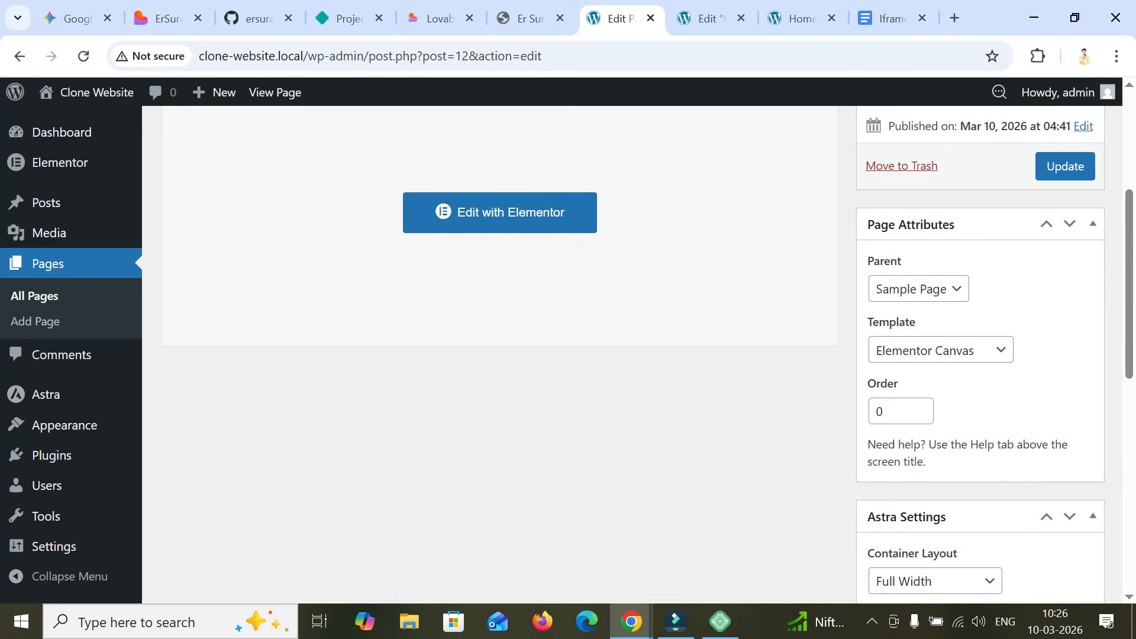
left_click(918, 288)
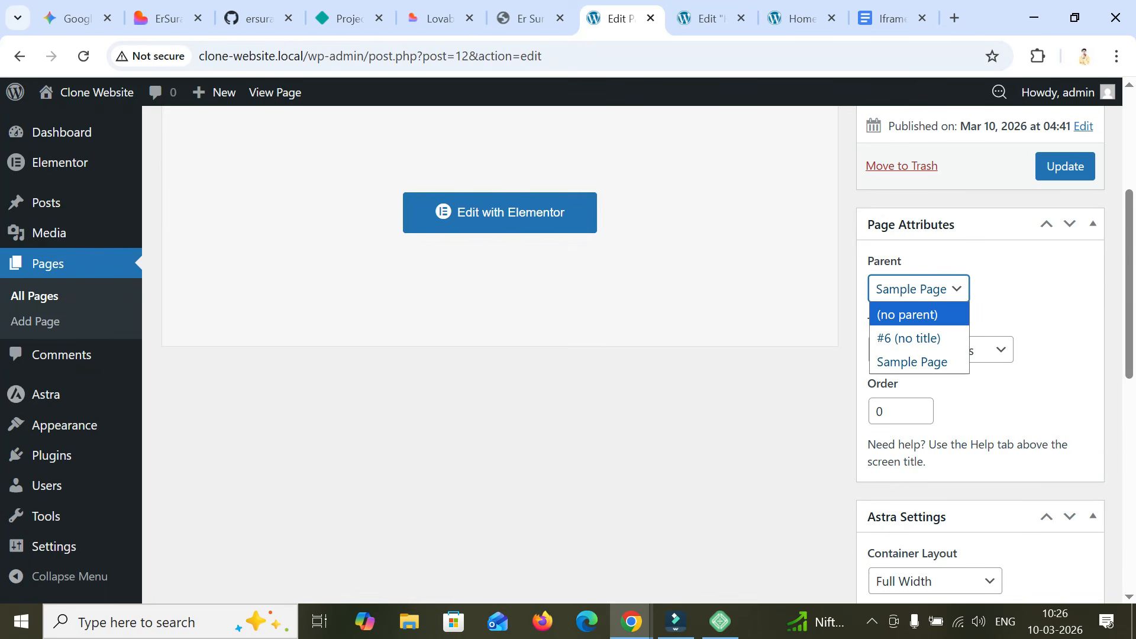
key("Return")
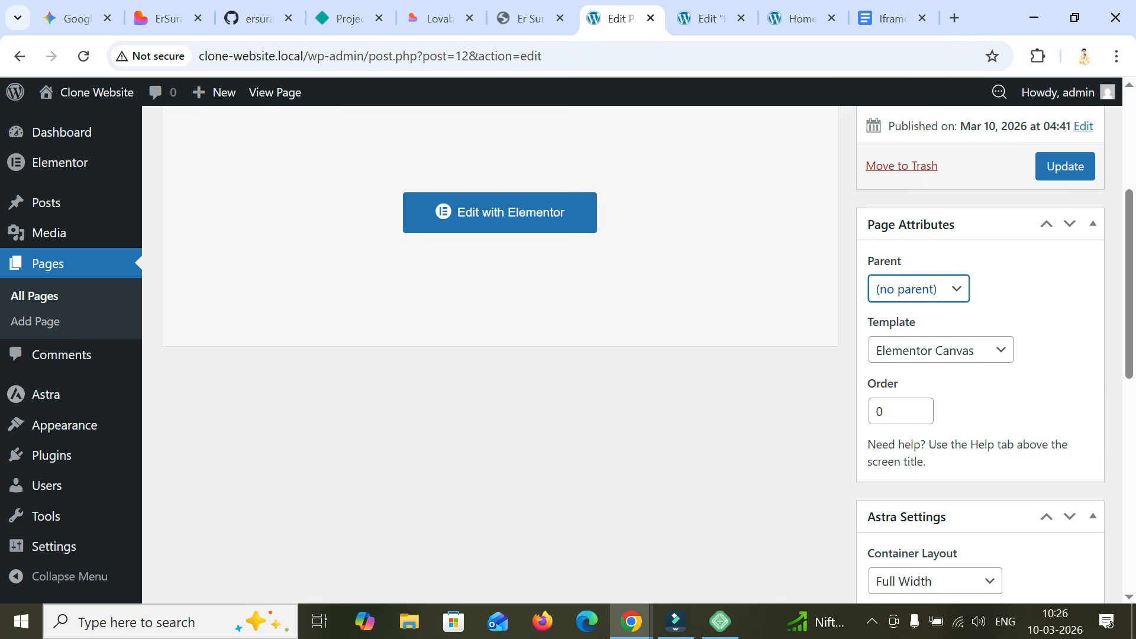
- Check the /sample-page part of the address in the Incognito window, then update the Home page with its new parent setting
mouse_move(630, 621)
left_click(731, 536)
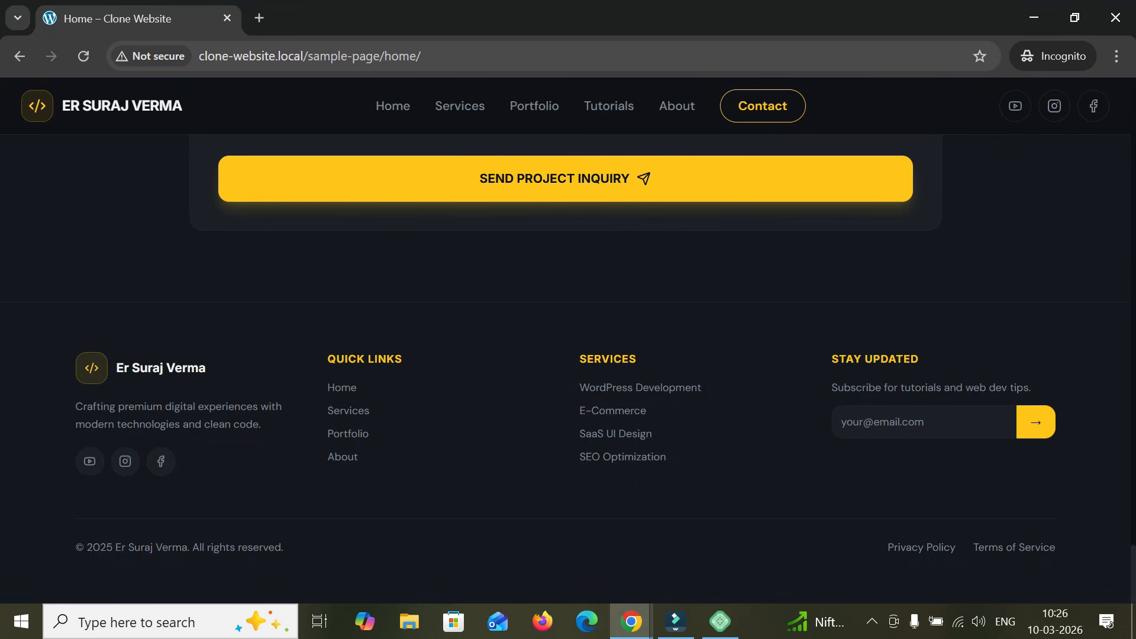
left_click_drag(380, 56, 303, 55)
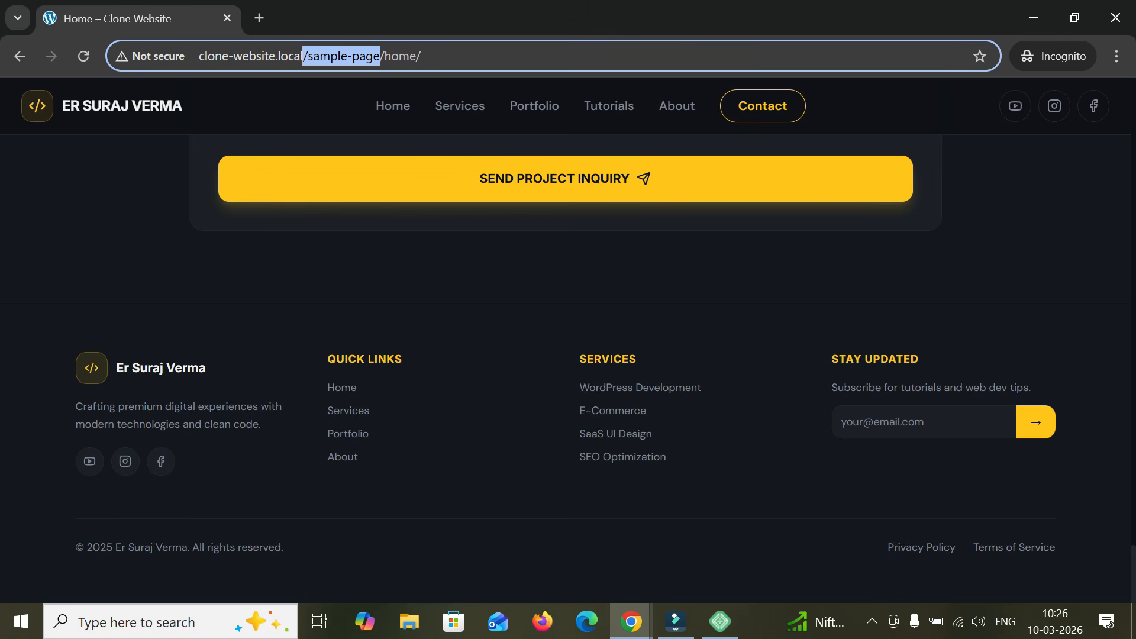
mouse_move(631, 621)
left_click(535, 539)
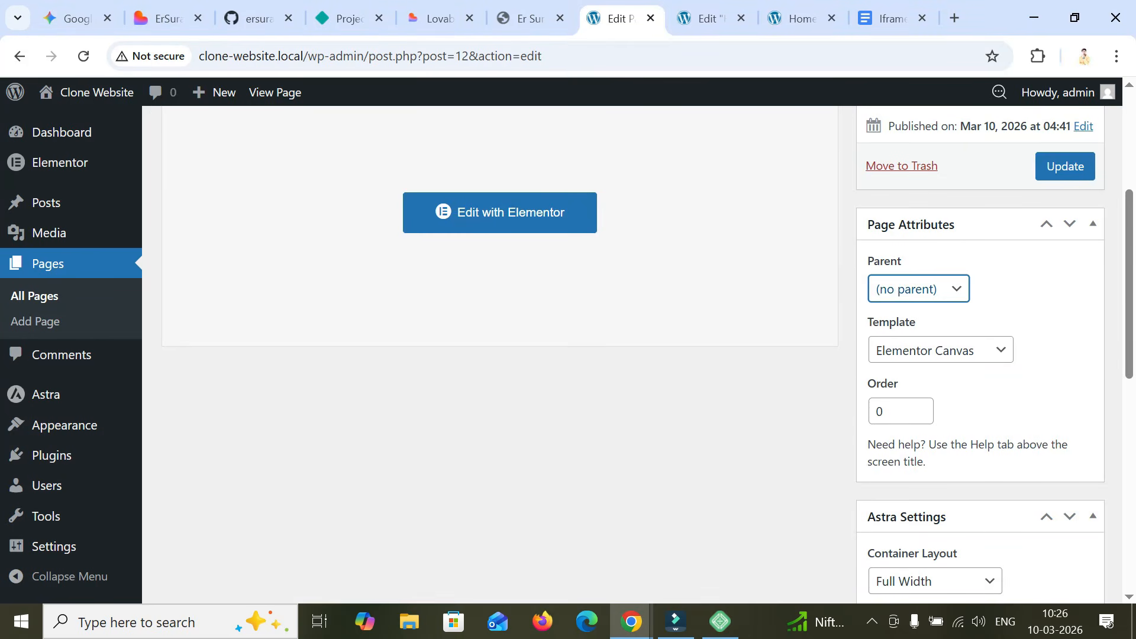
scroll(1059, 339, "up", 2)
left_click(1065, 343)
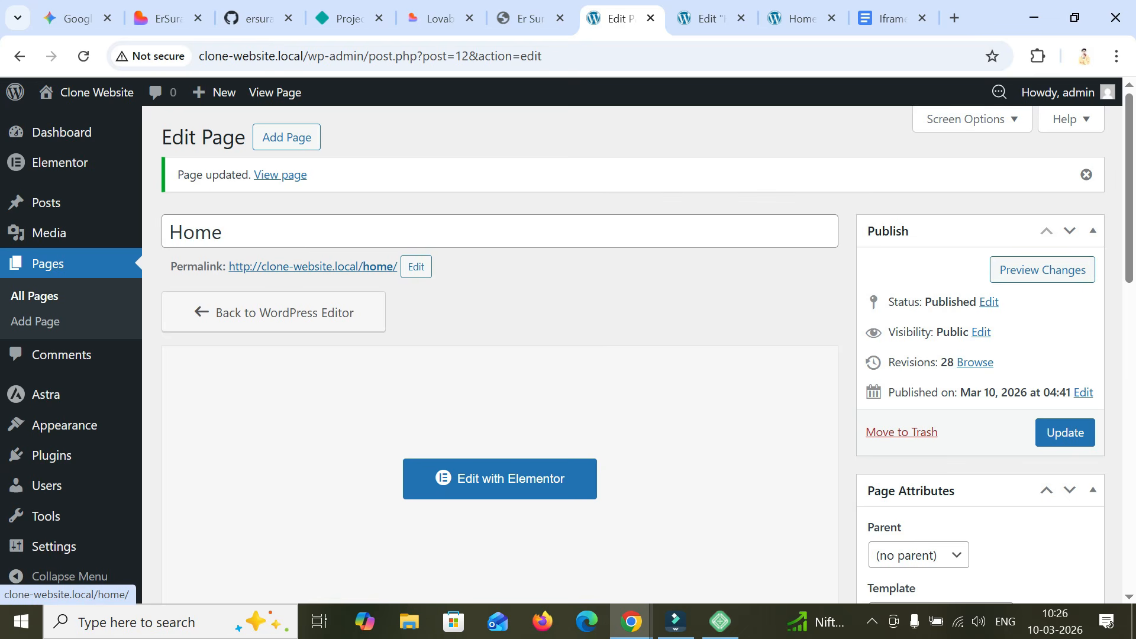
- Copy the Home page's permalink clone-website.local/home/ and open it in a new Incognito tab
right_click(380, 266)
left_click(450, 426)
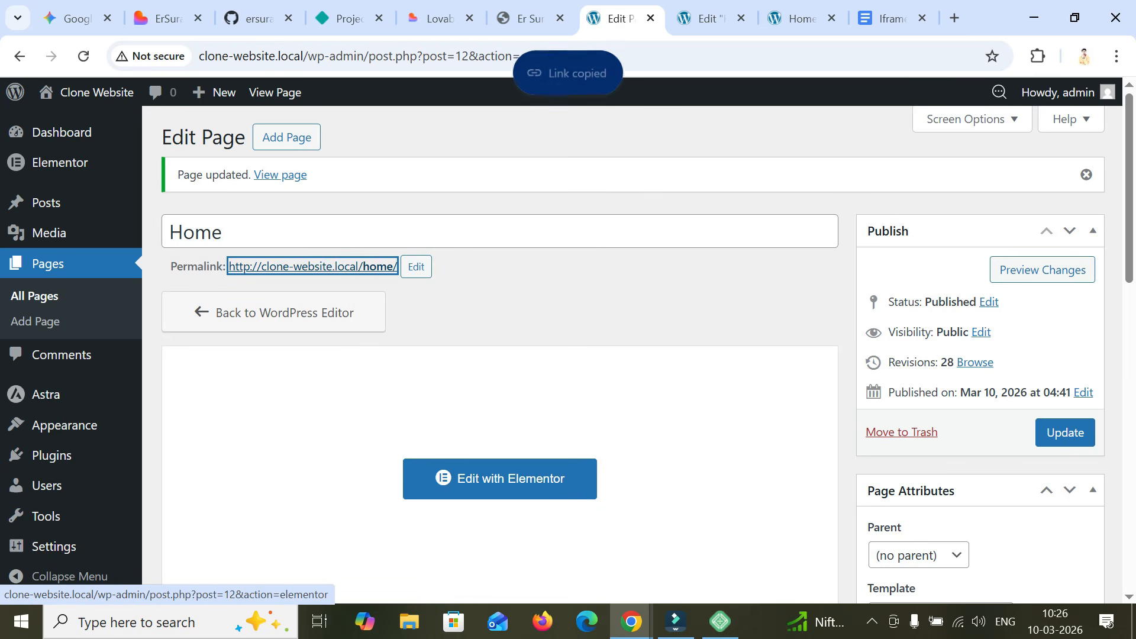
mouse_move(631, 621)
left_click(726, 535)
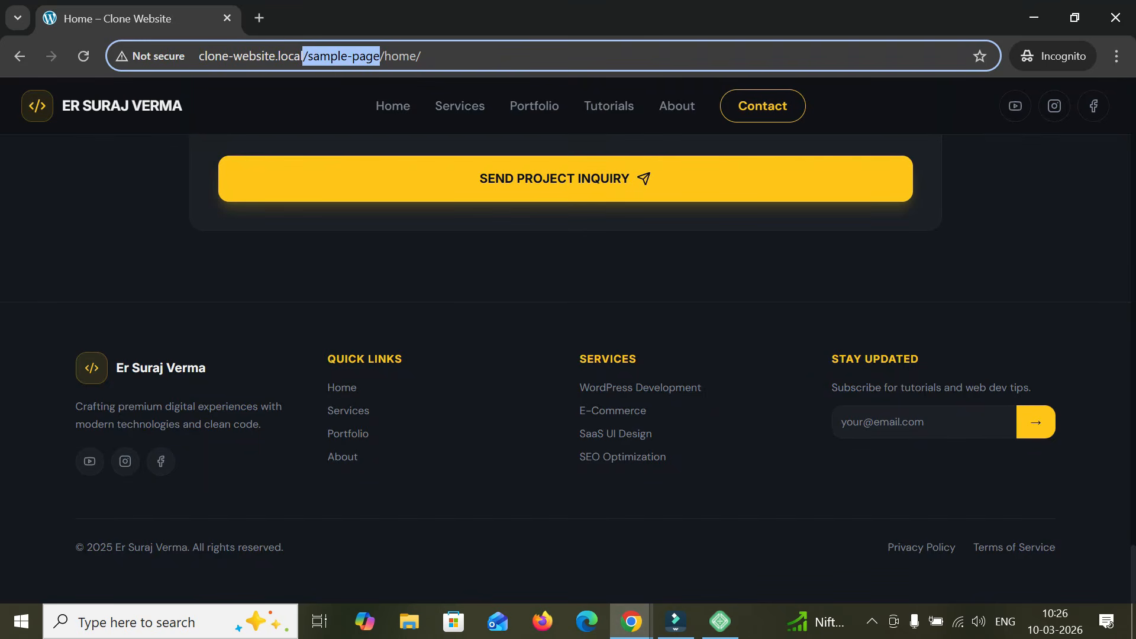
key("ctrl+t")
key("ctrl+v")
key("Return")
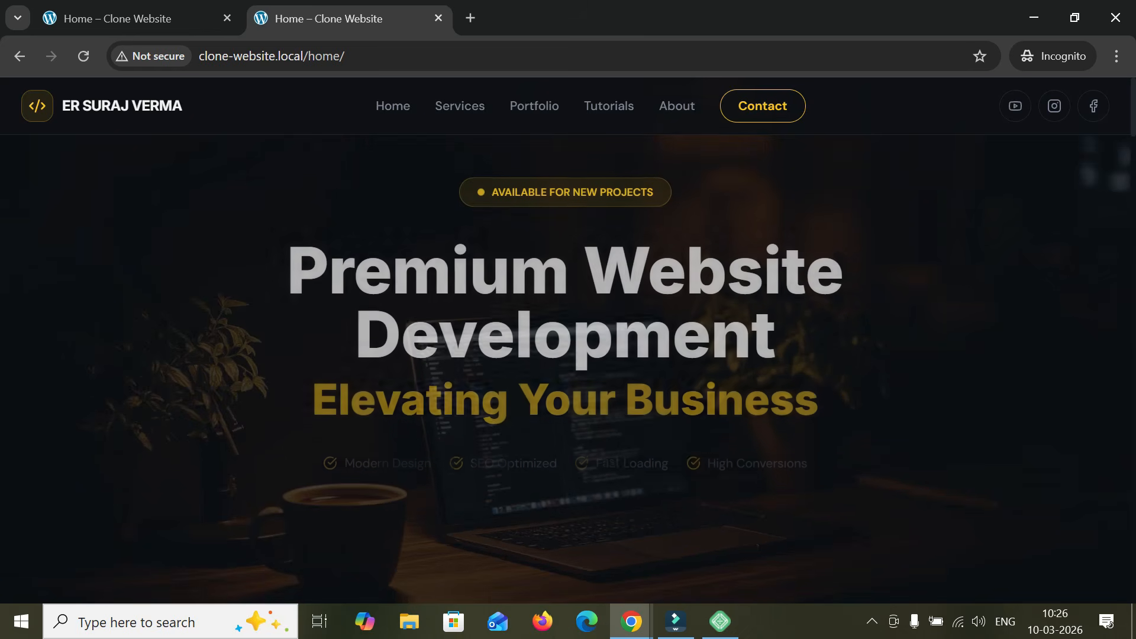
key("ctrl+l")
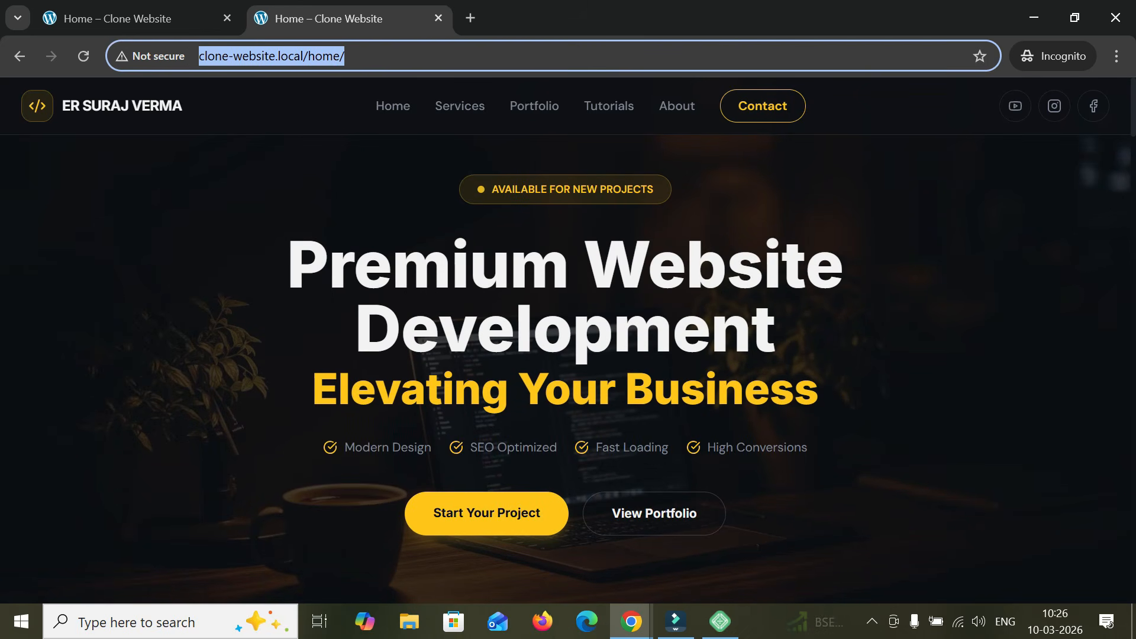
- Look through the embedded site at the new address from the hero section to the footer and back up
scroll(568, 355, "down", 12)
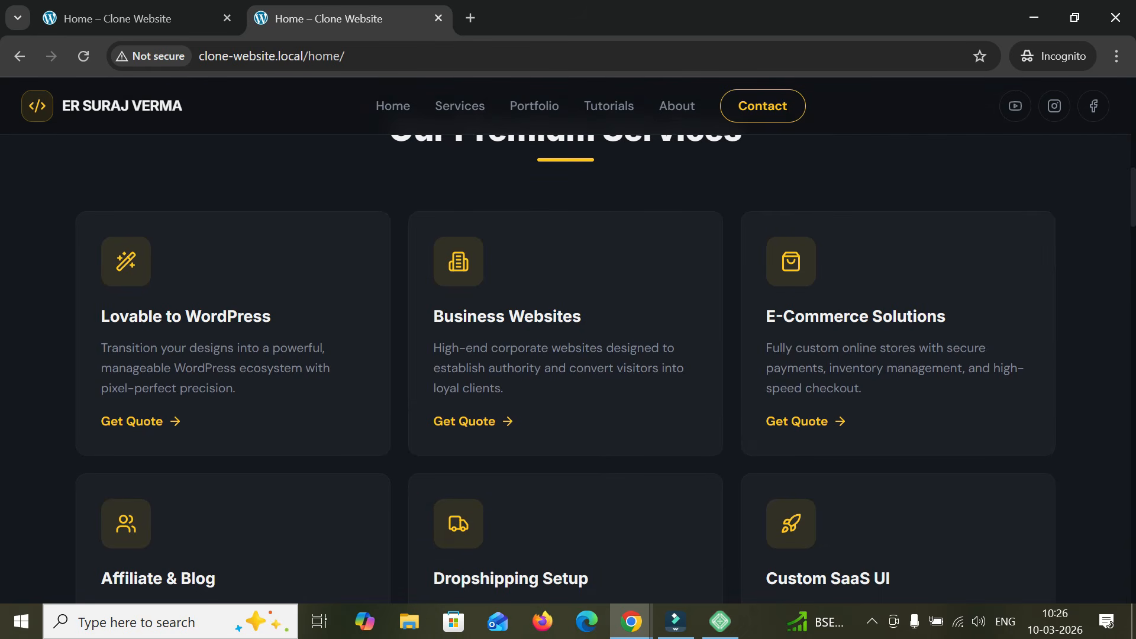
scroll(568, 355, "down", 20)
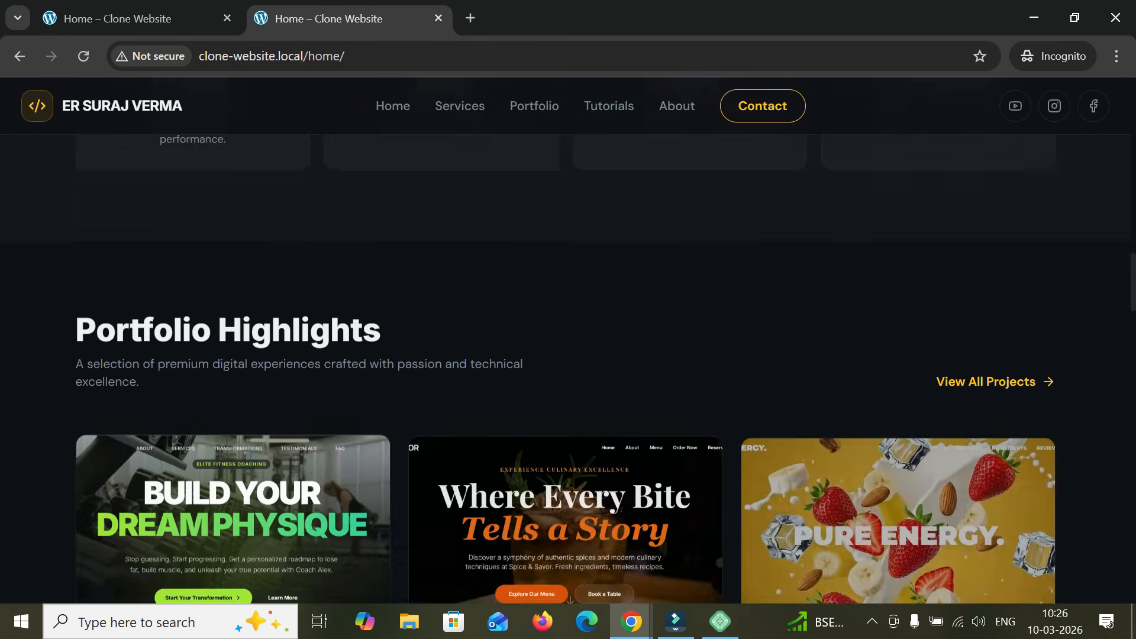
scroll(895, 355, "down", 10)
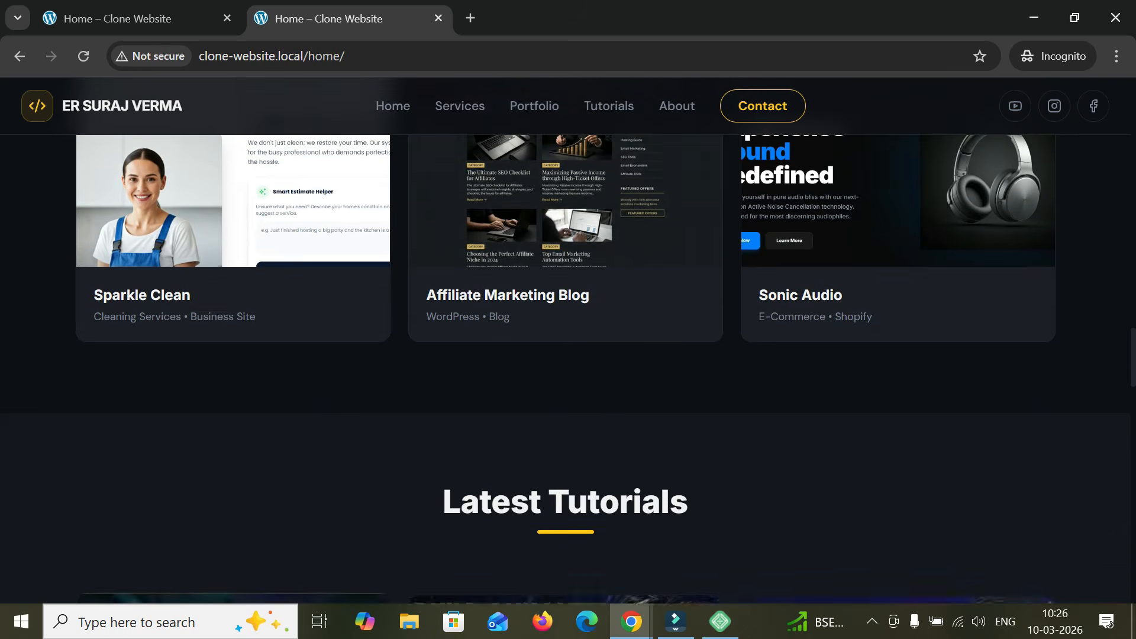
scroll(896, 218, "down", 12)
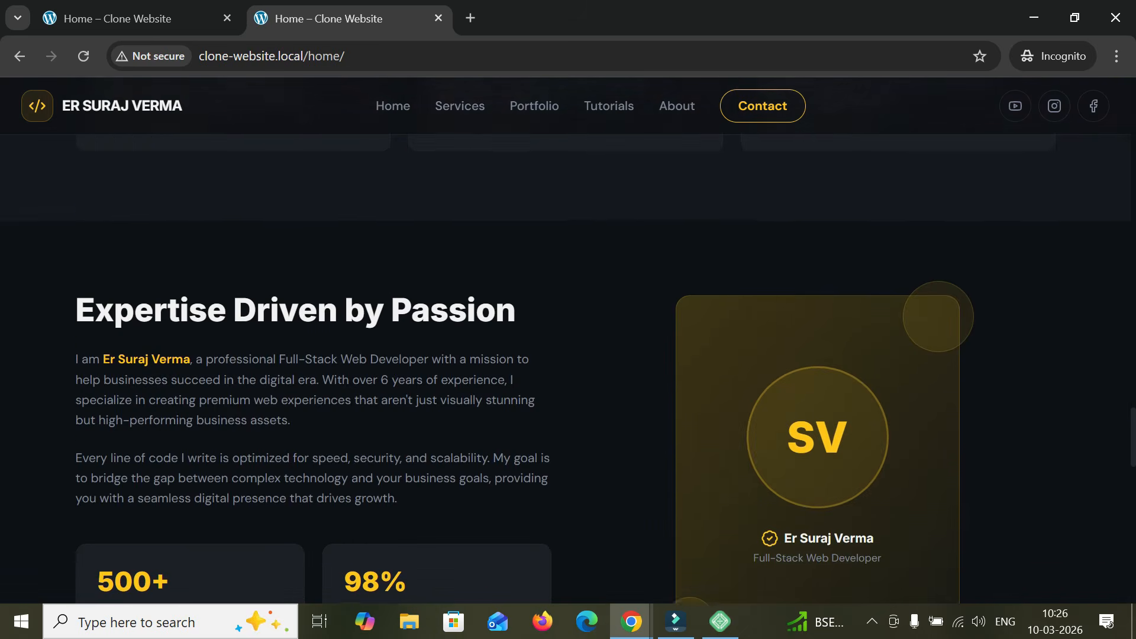
scroll(568, 355, "down", 14)
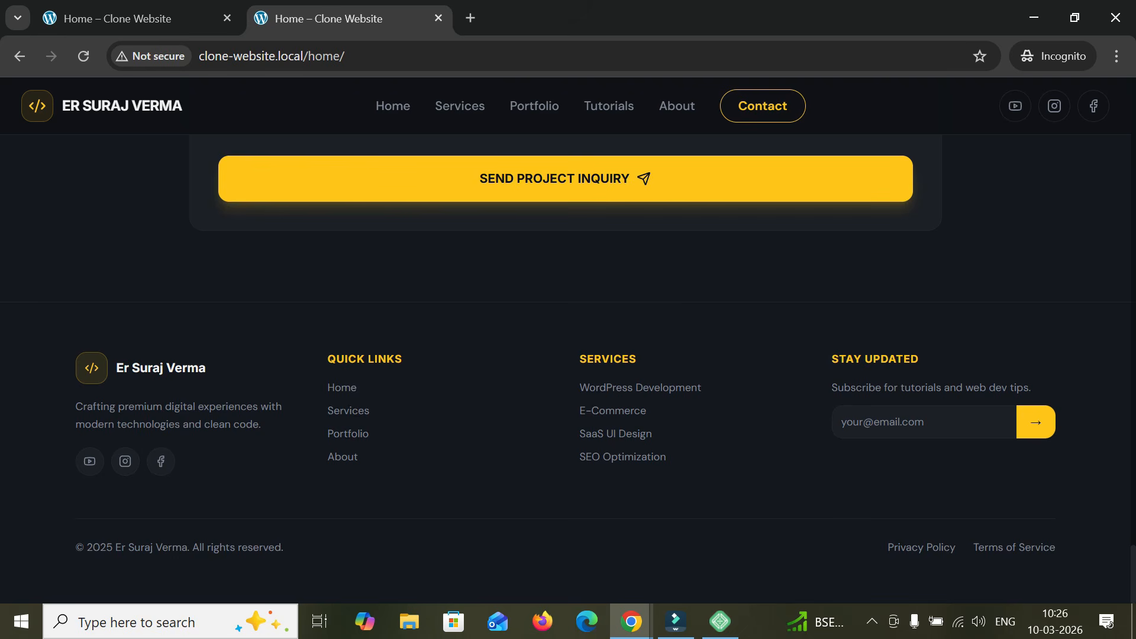
scroll(568, 355, "up", 20)
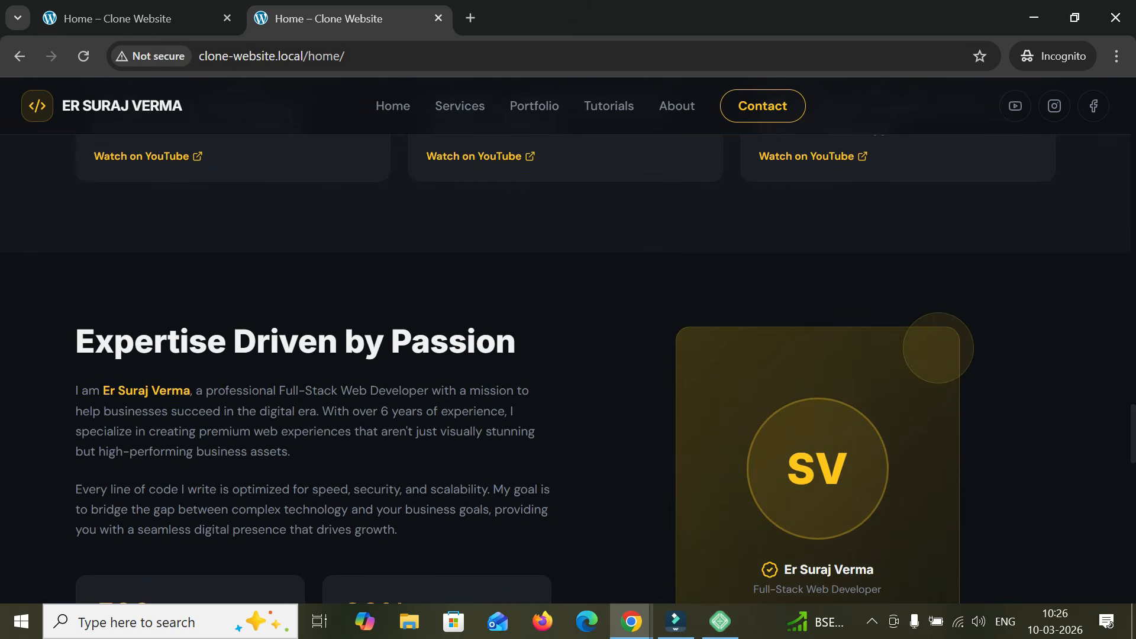
scroll(895, 243, "up", 15)
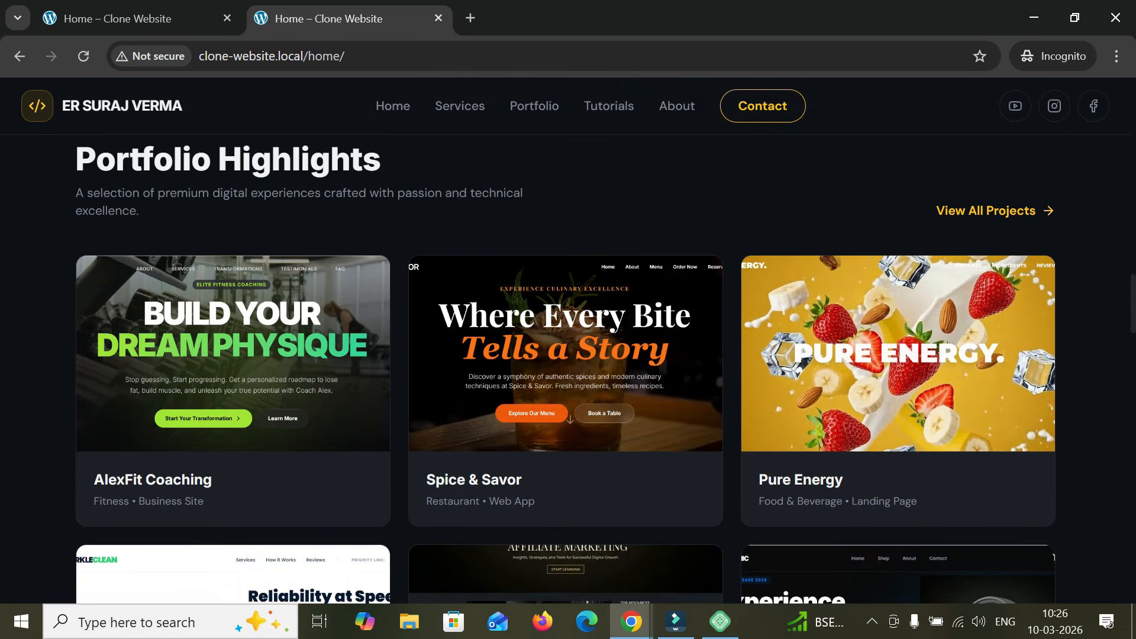
scroll(568, 367, "up", 15)
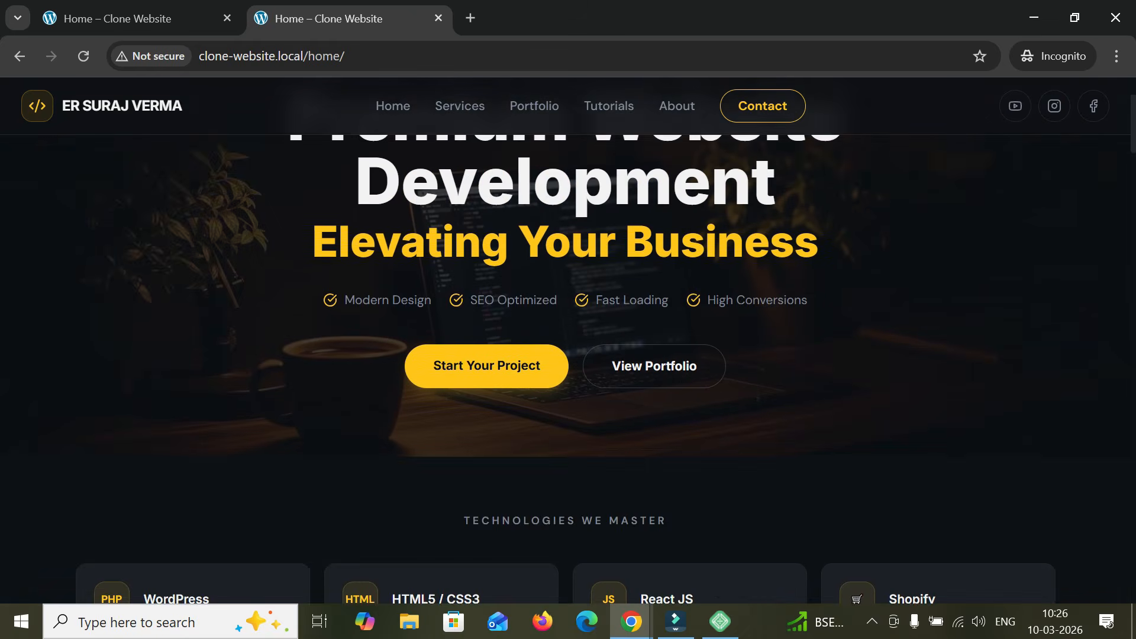
scroll(568, 355, "up", 3)
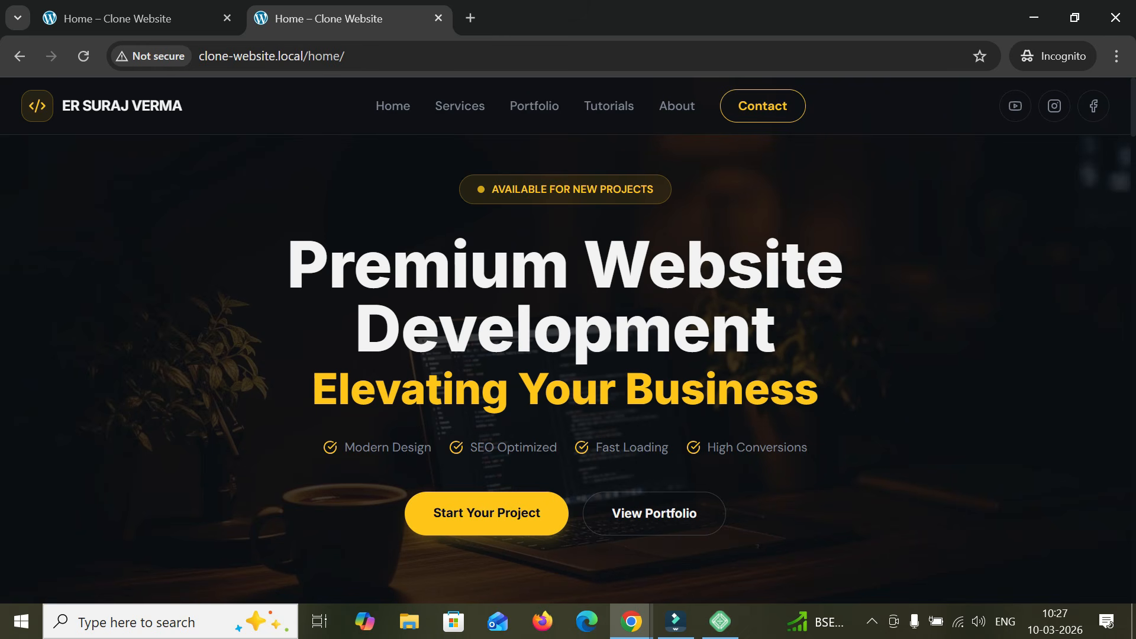
mouse_move(630, 621)
left_click(532, 494)
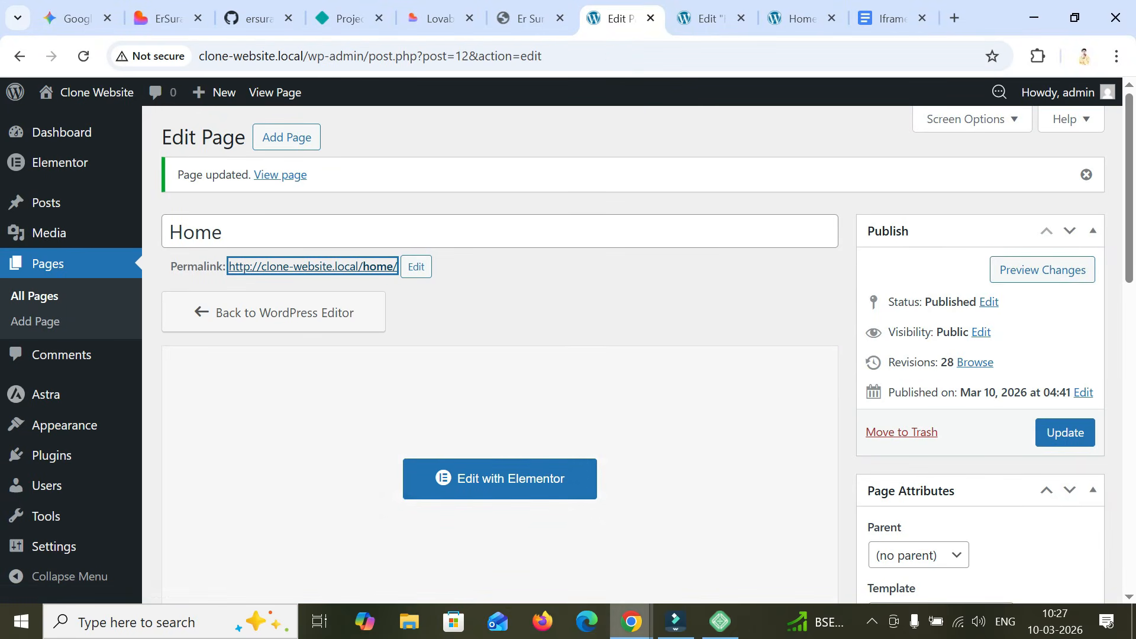
mouse_move(631, 622)
left_click(726, 545)
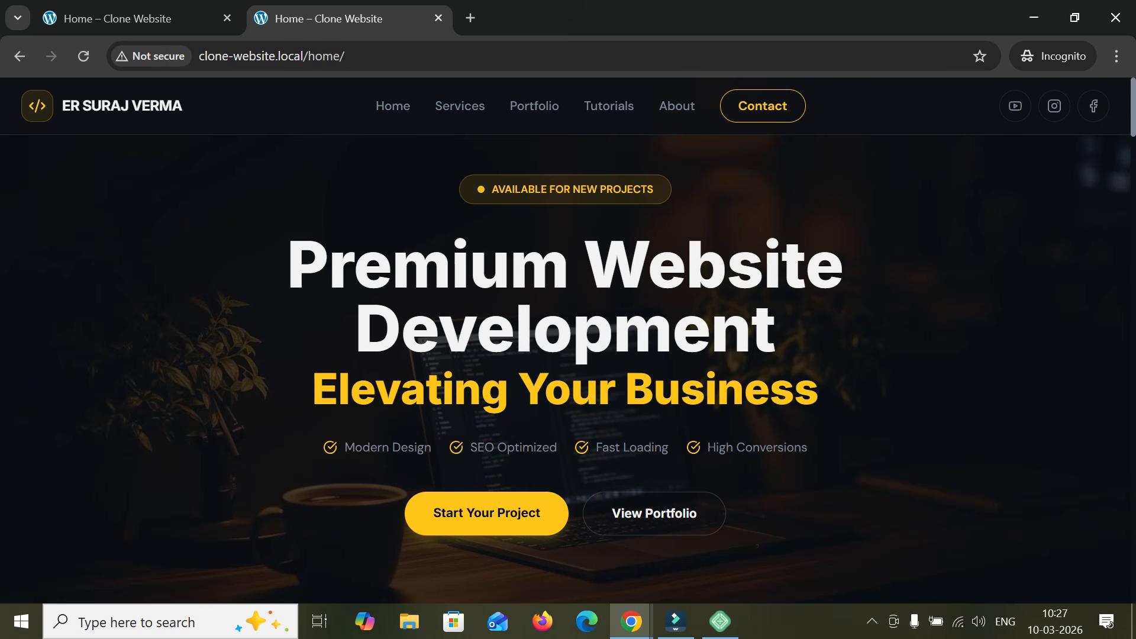
- Review the Home page in the Incognito tab once more, from the services and portfolio sections to the inquiry form and back up
scroll(568, 367, "down", 10)
scroll(568, 367, "down", 5)
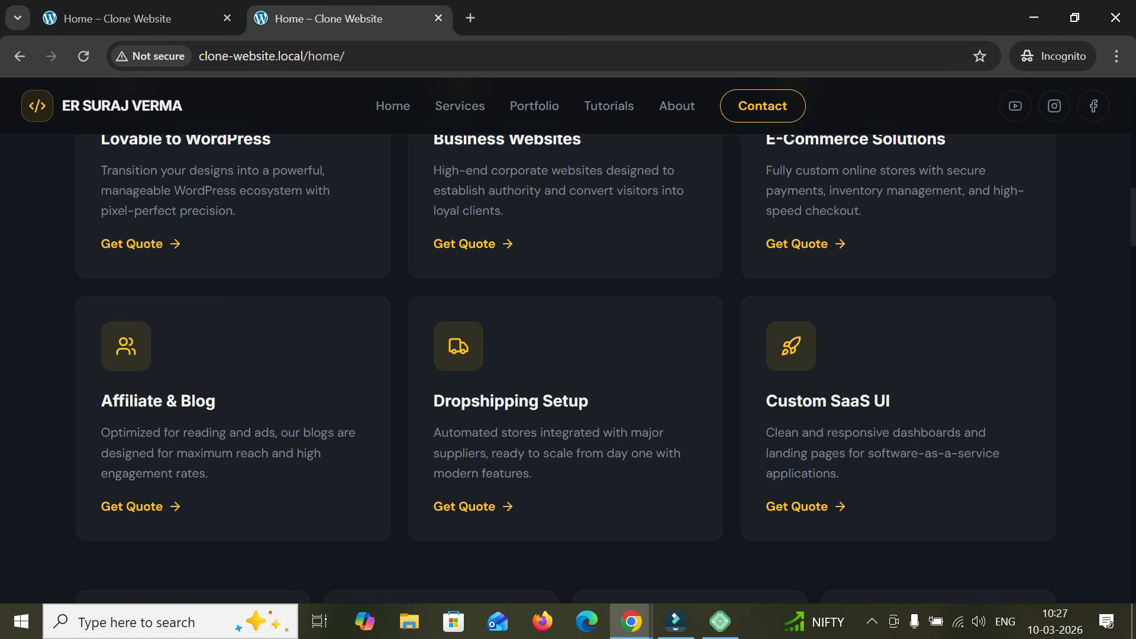
scroll(568, 367, "down", 12)
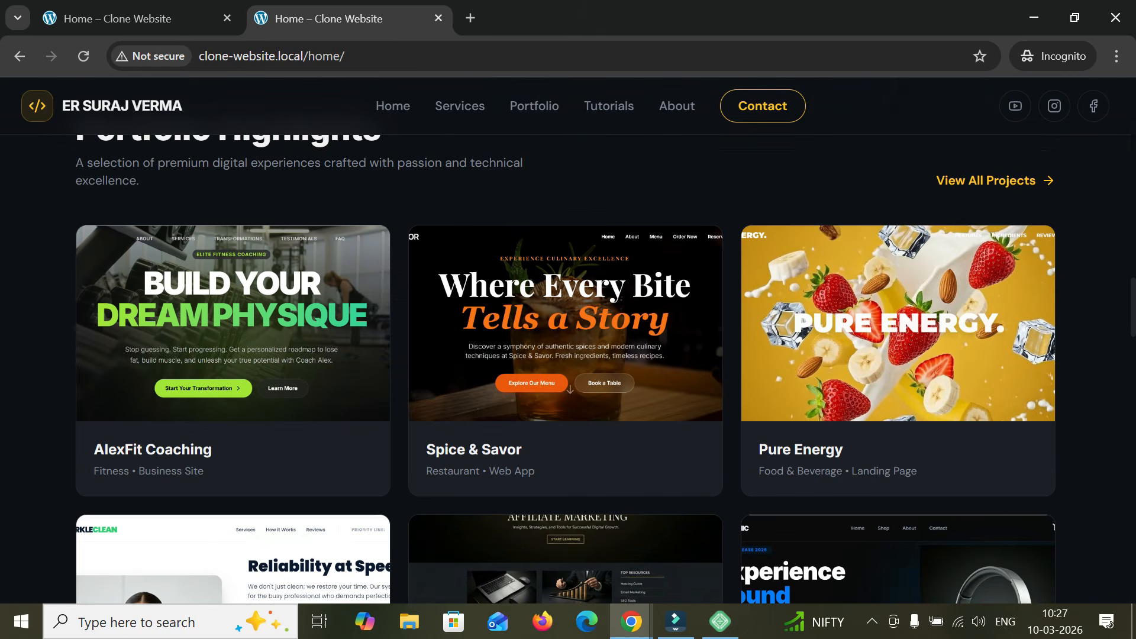
scroll(563, 415, "down", 15)
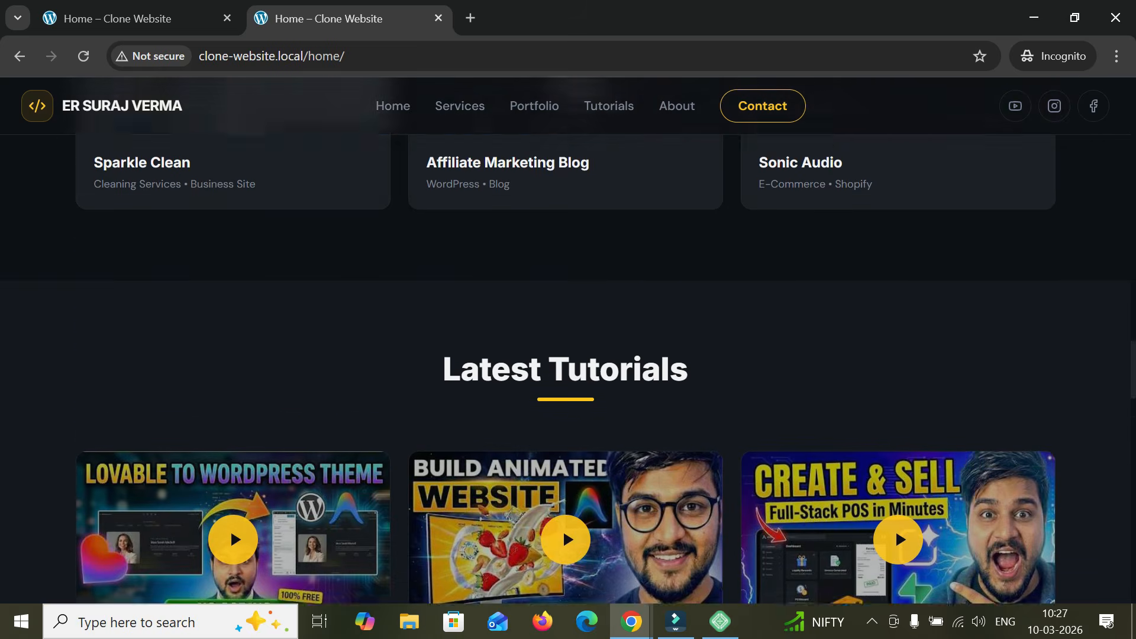
scroll(568, 367, "down", 12)
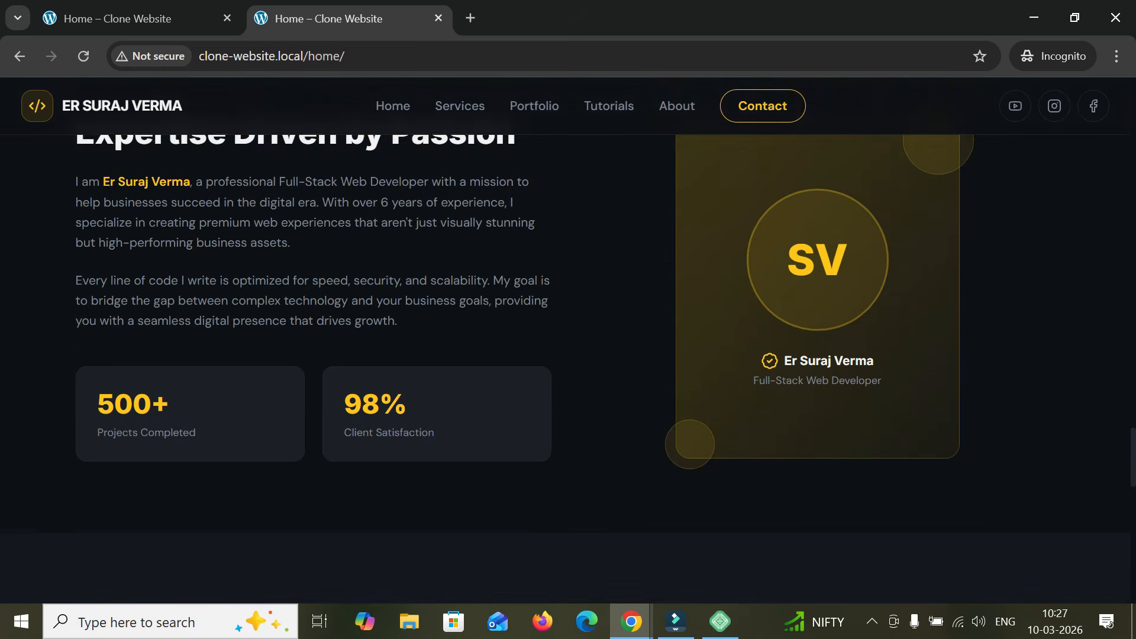
scroll(568, 366, "down", 4)
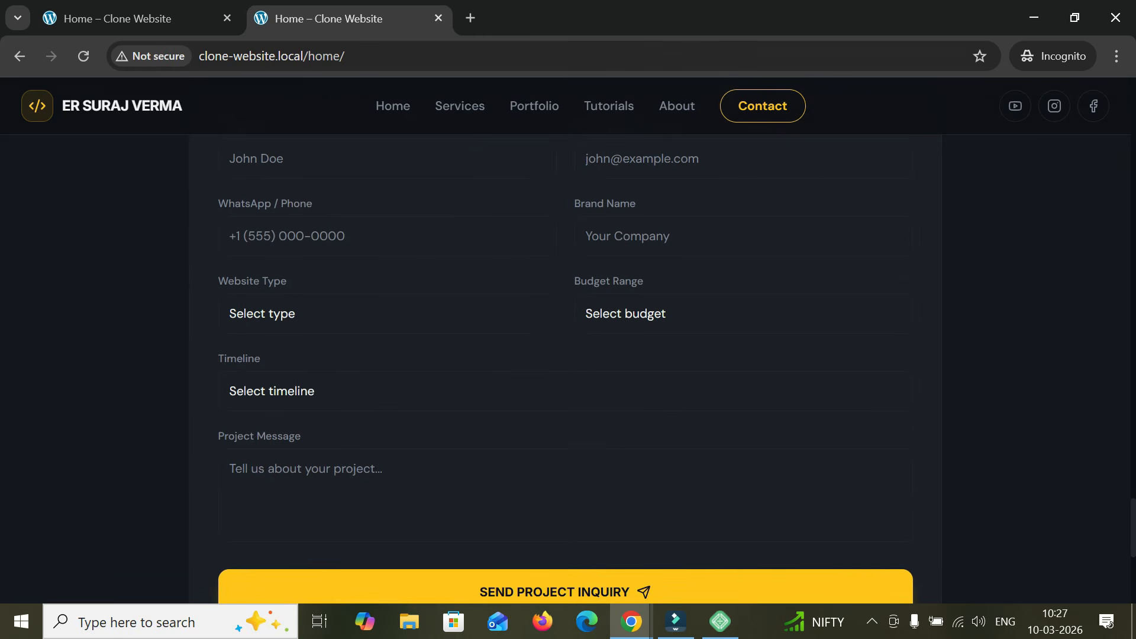
scroll(568, 367, "up", 10)
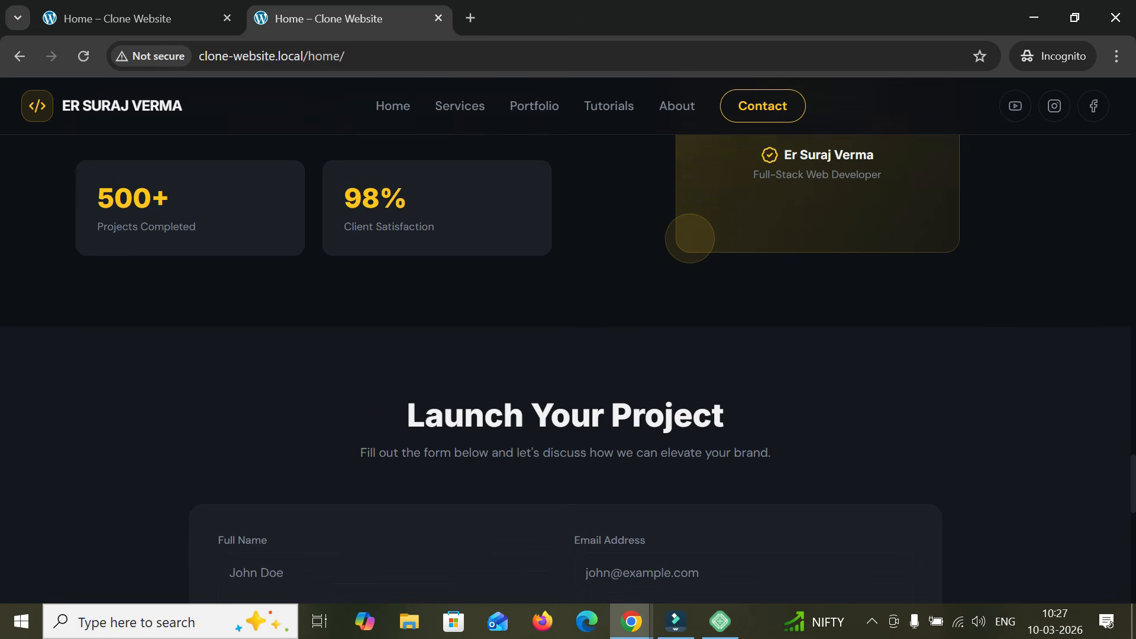
scroll(568, 367, "up", 10)
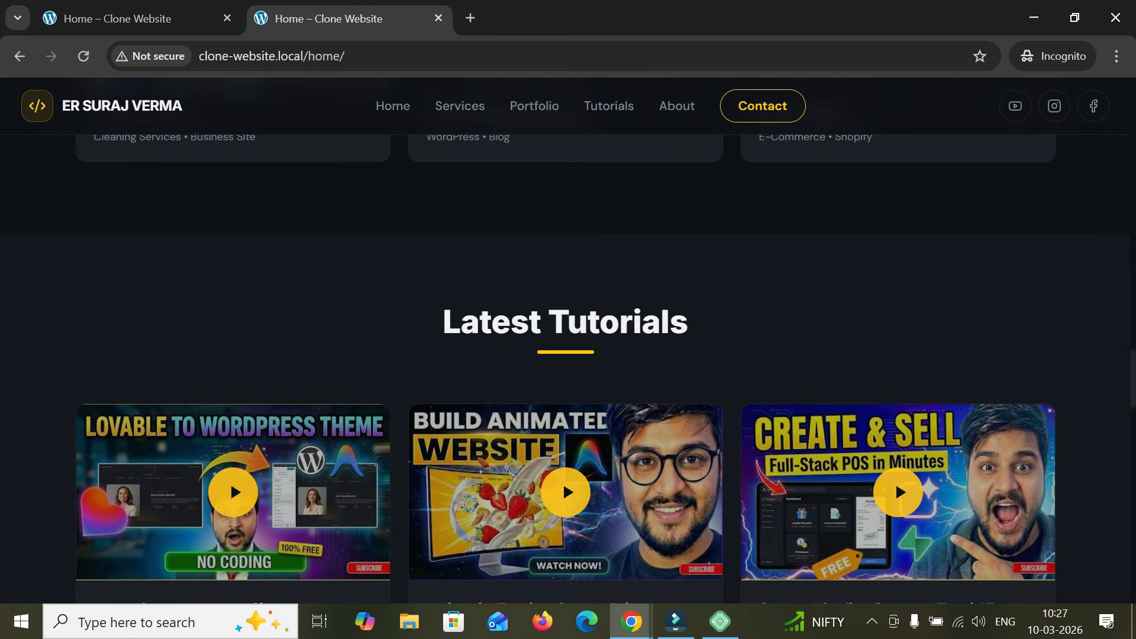
scroll(896, 484, "up", 10)
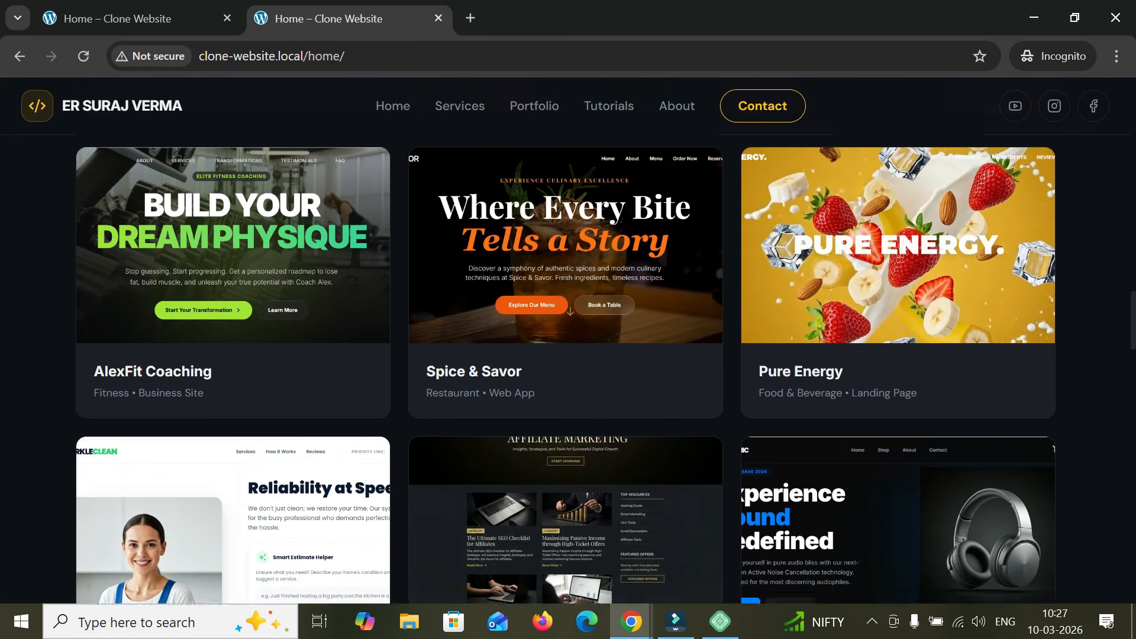
scroll(568, 367, "up", 3)
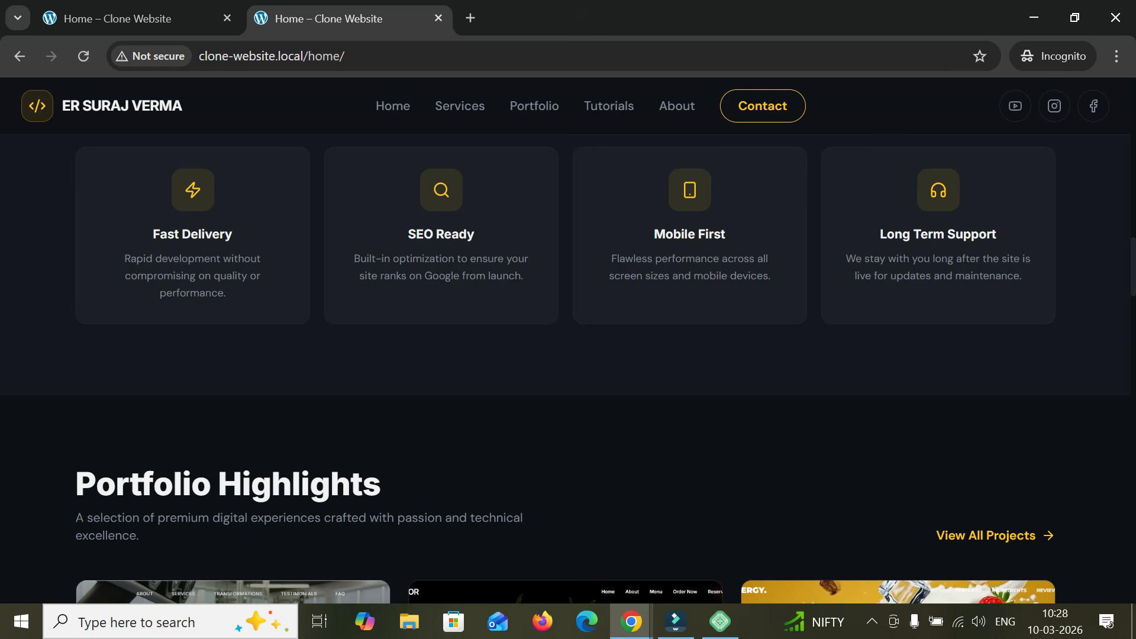
scroll(568, 367, "up", 15)
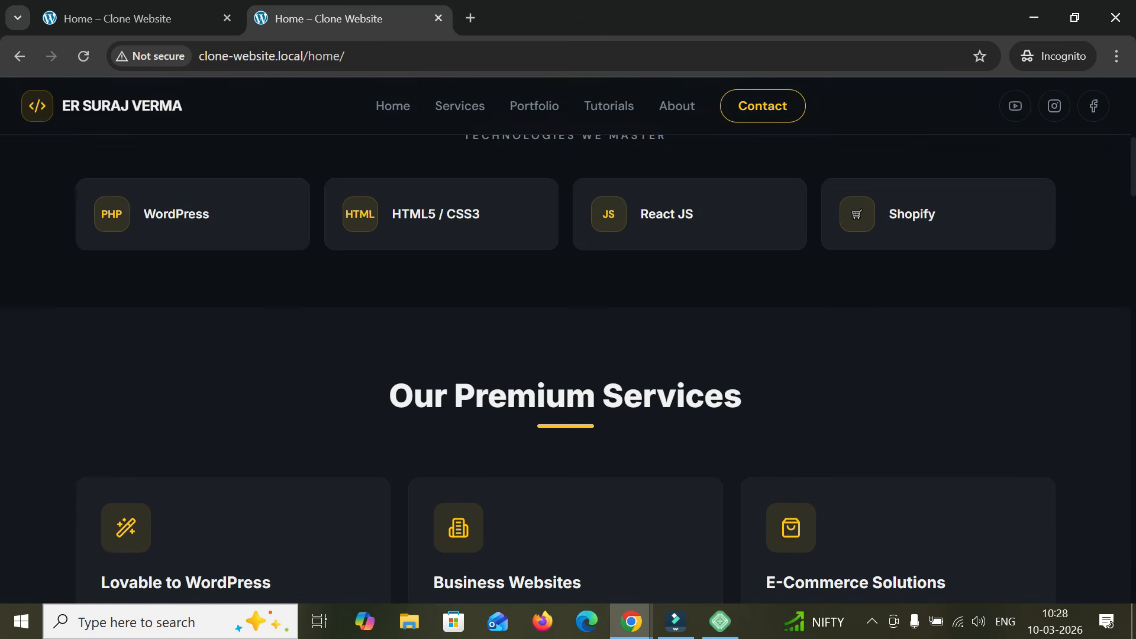
scroll(581, 139, "up", 8)
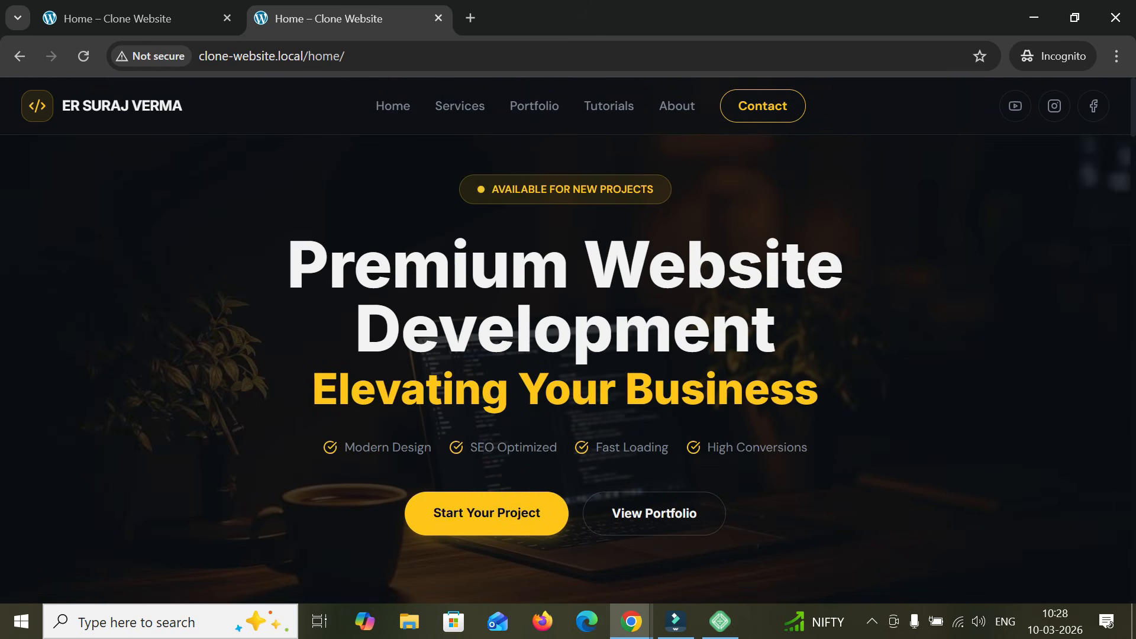